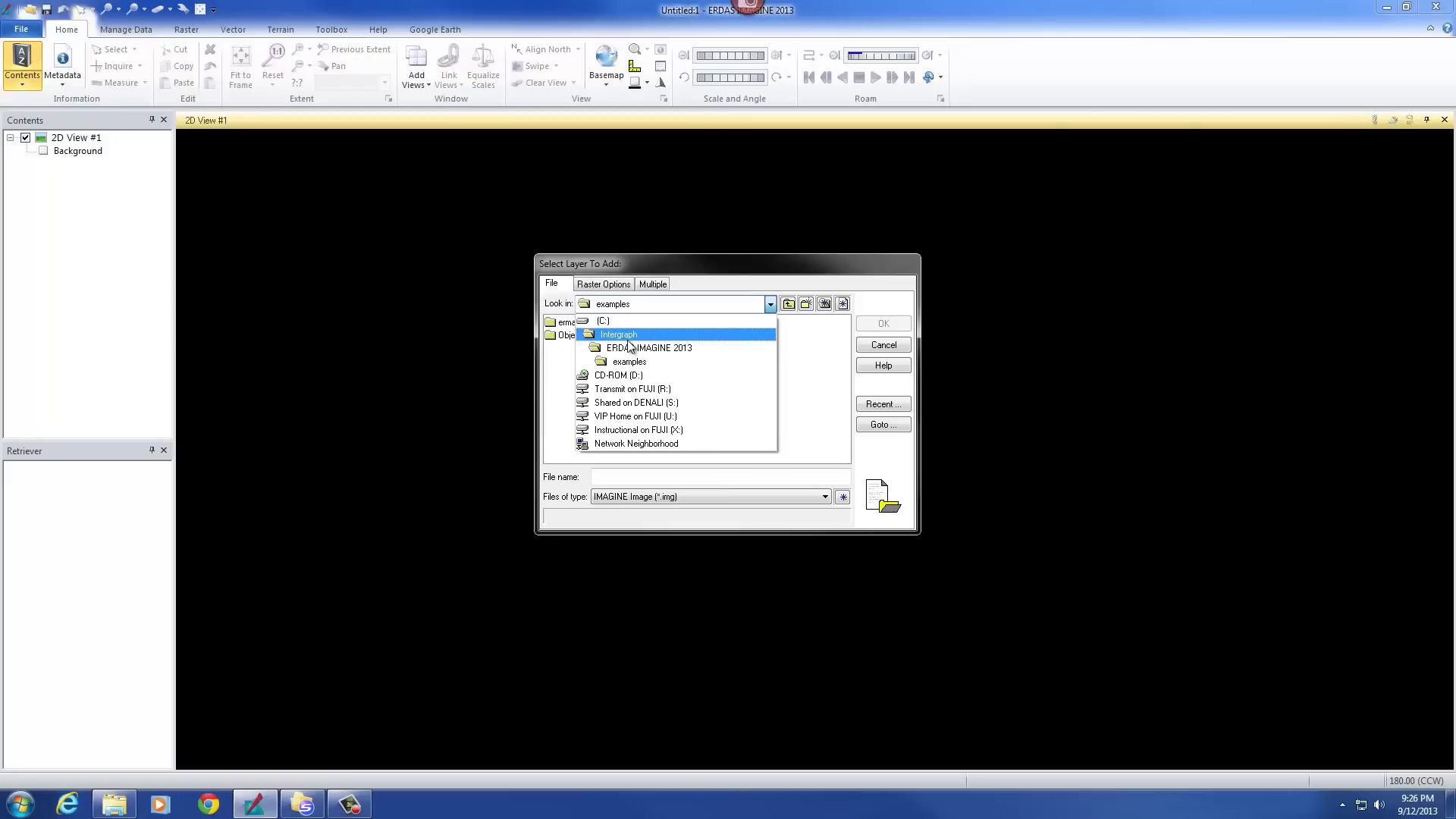
pyautogui.click(662, 417)
pyautogui.click(697, 461)
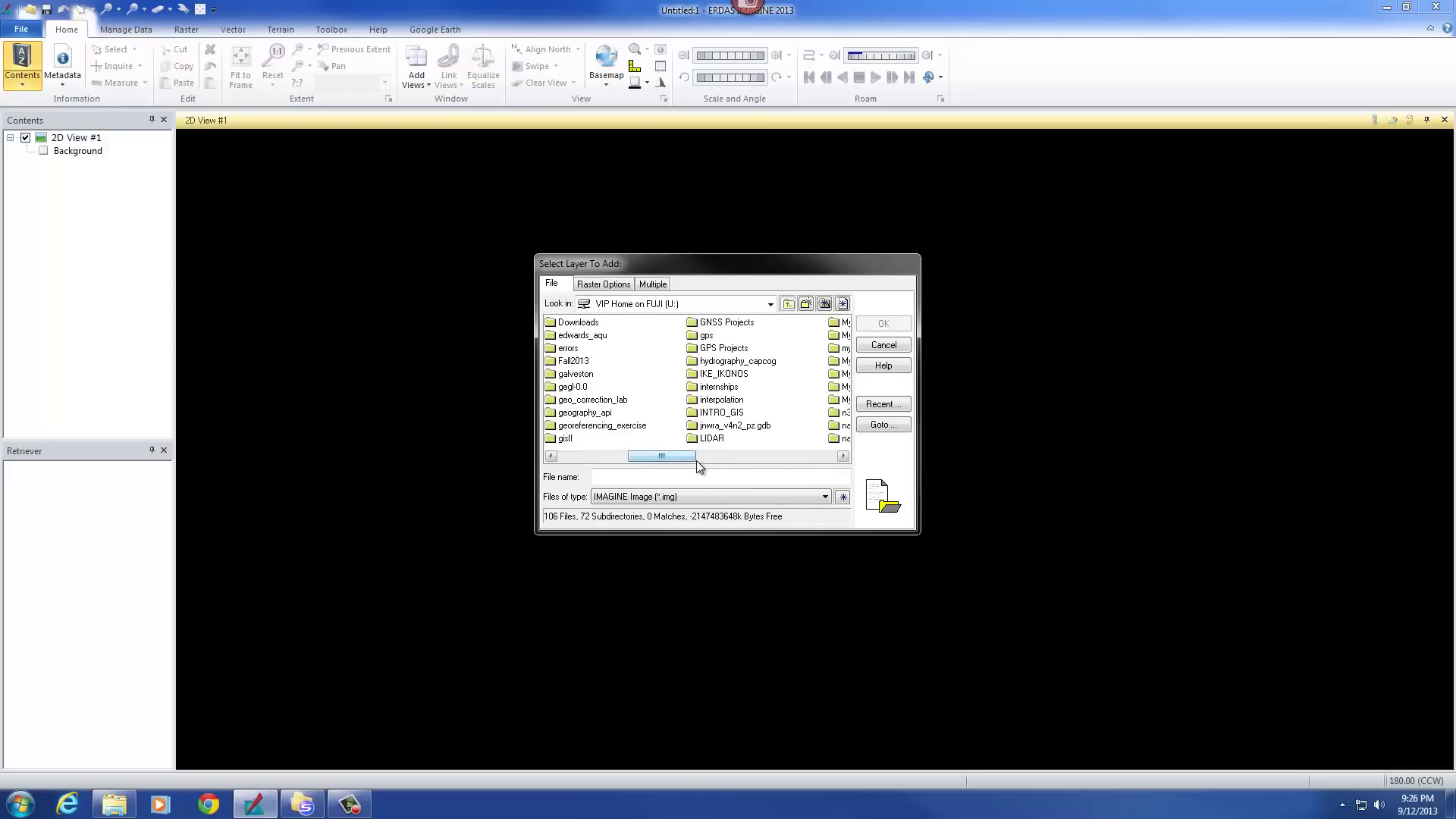
pyautogui.click(748, 459)
pyautogui.click(785, 458)
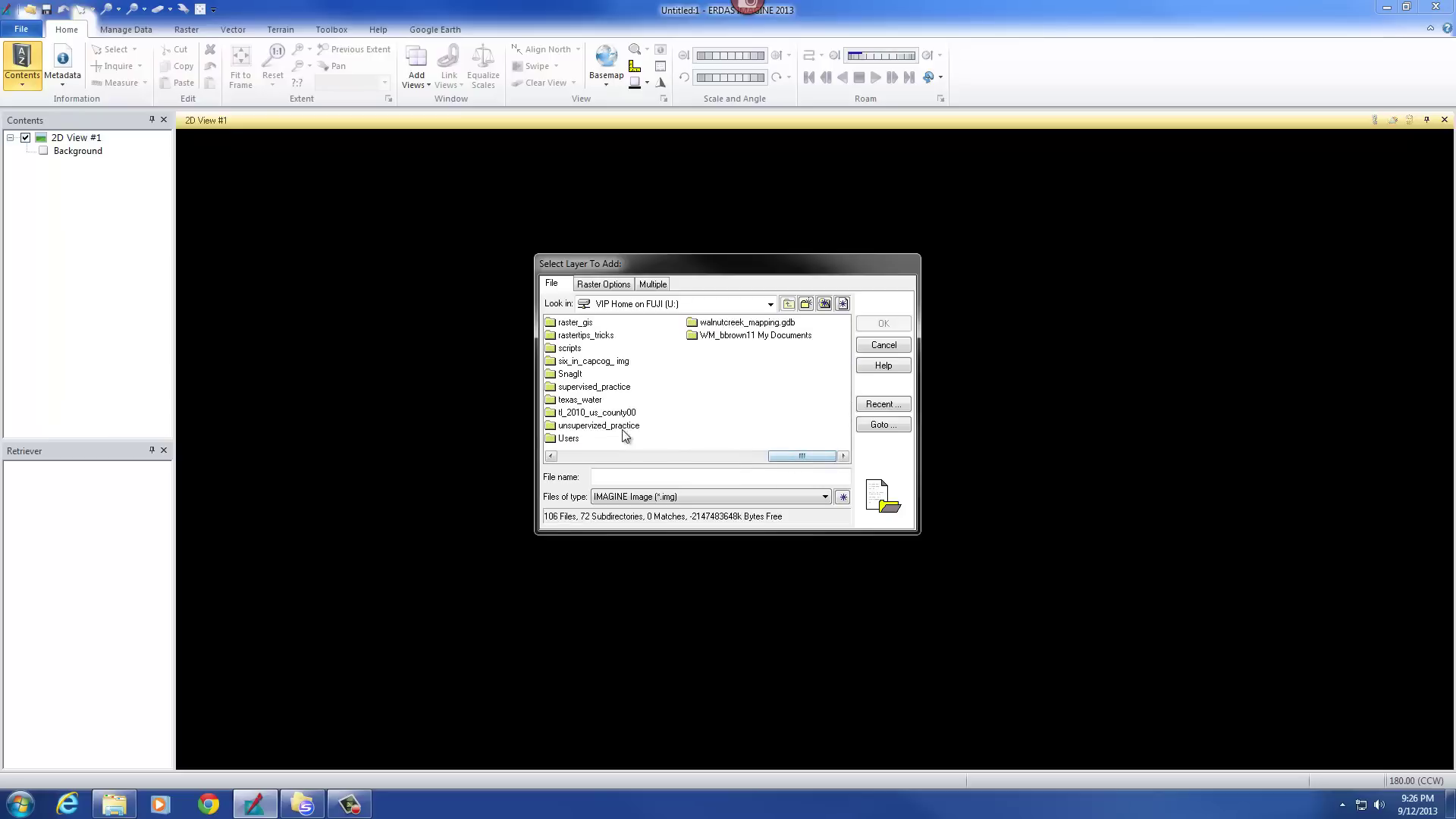
pyautogui.click(596, 457)
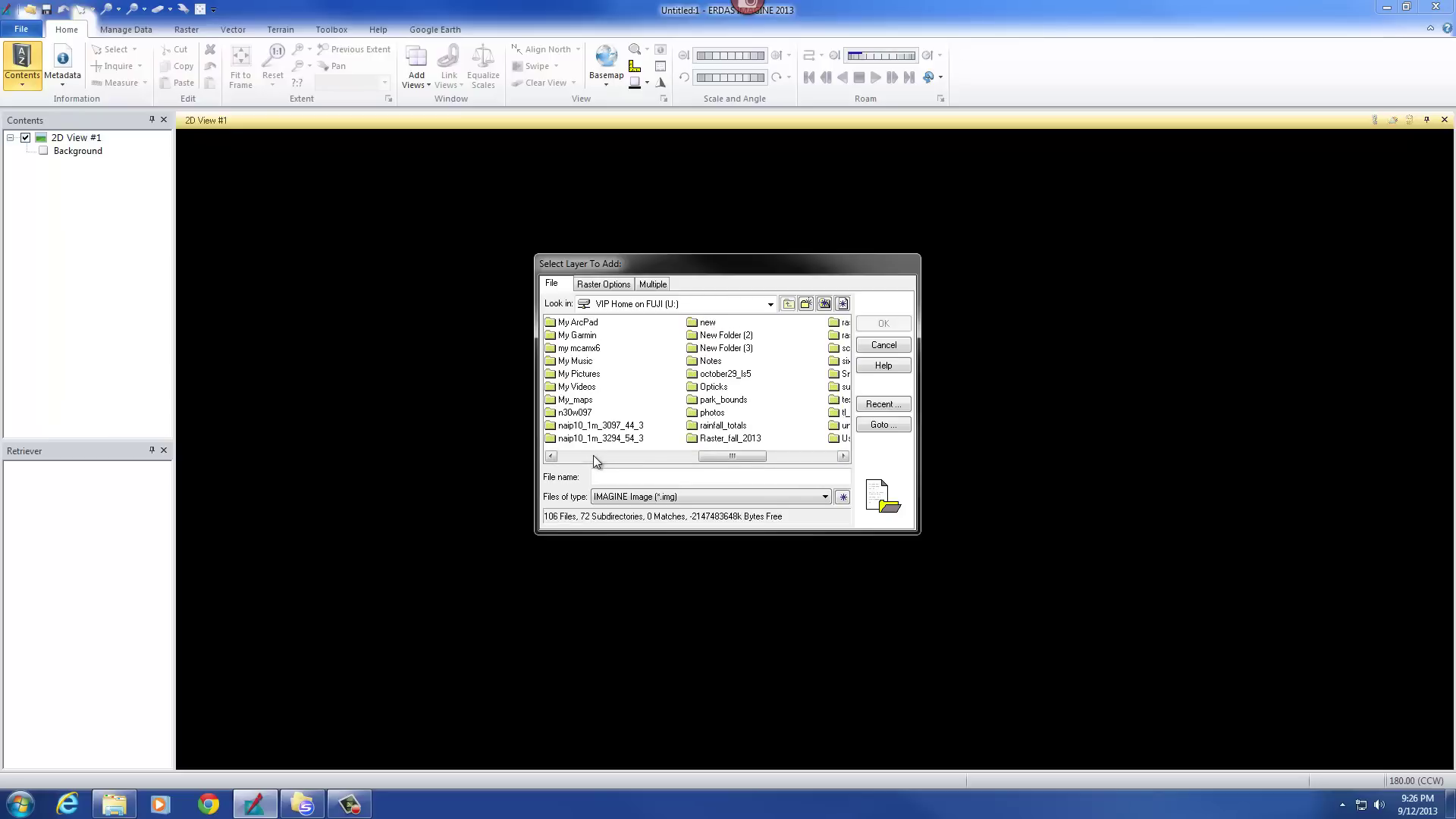
pyautogui.click(715, 440)
pyautogui.doubleClick(714, 443)
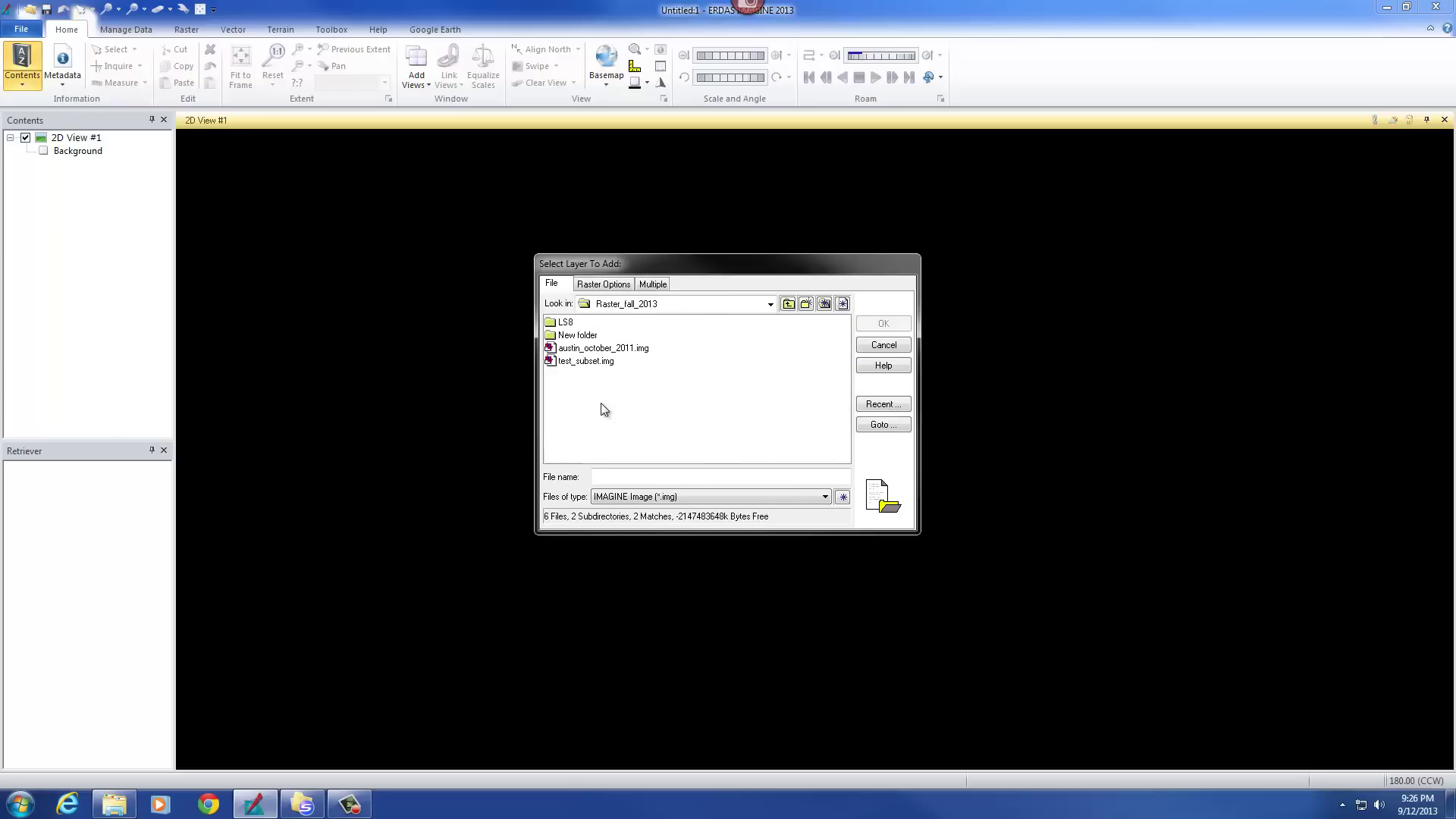
pyautogui.doubleClick(588, 336)
pyautogui.click(627, 324)
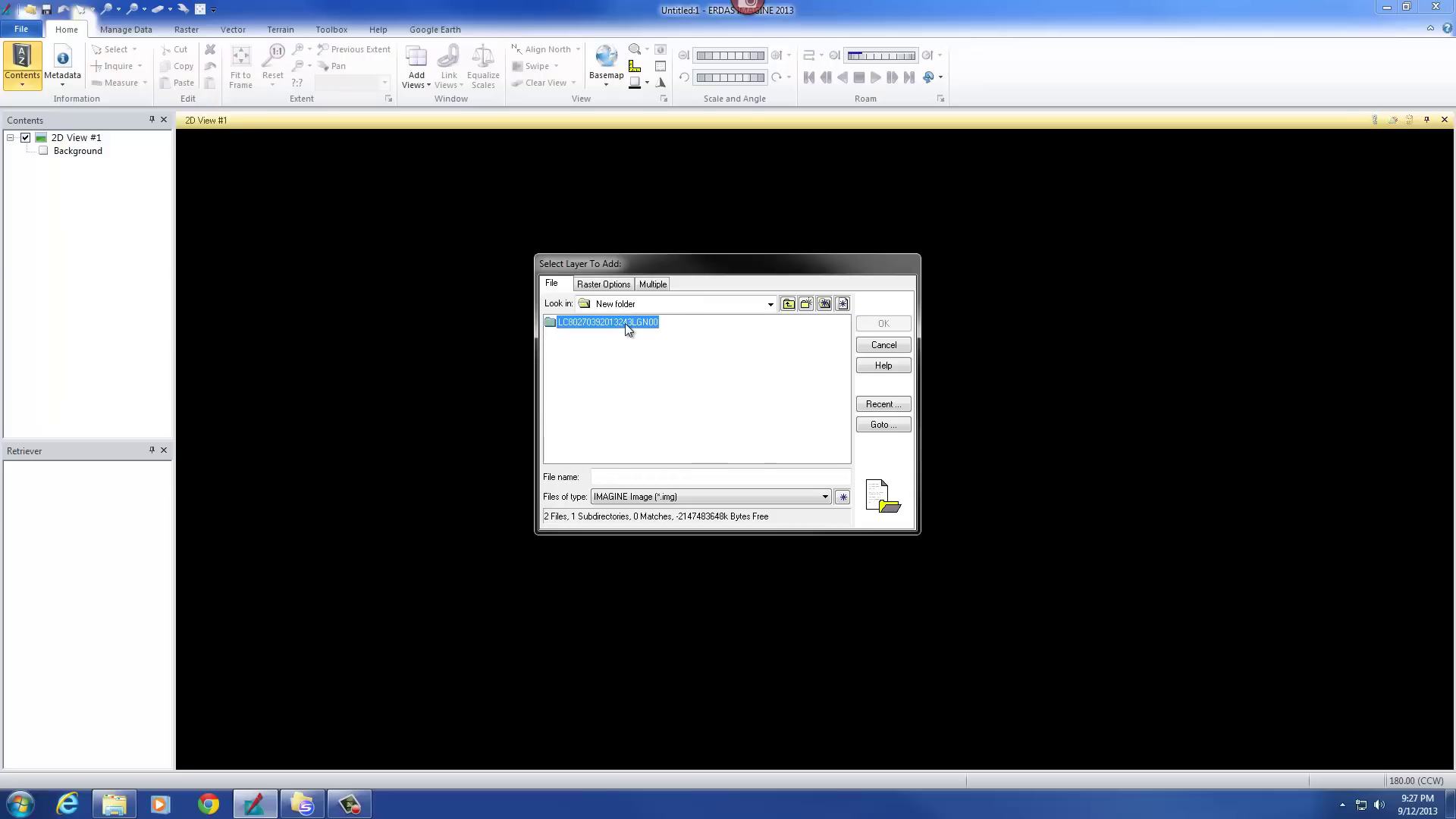
pyautogui.doubleClick(625, 323)
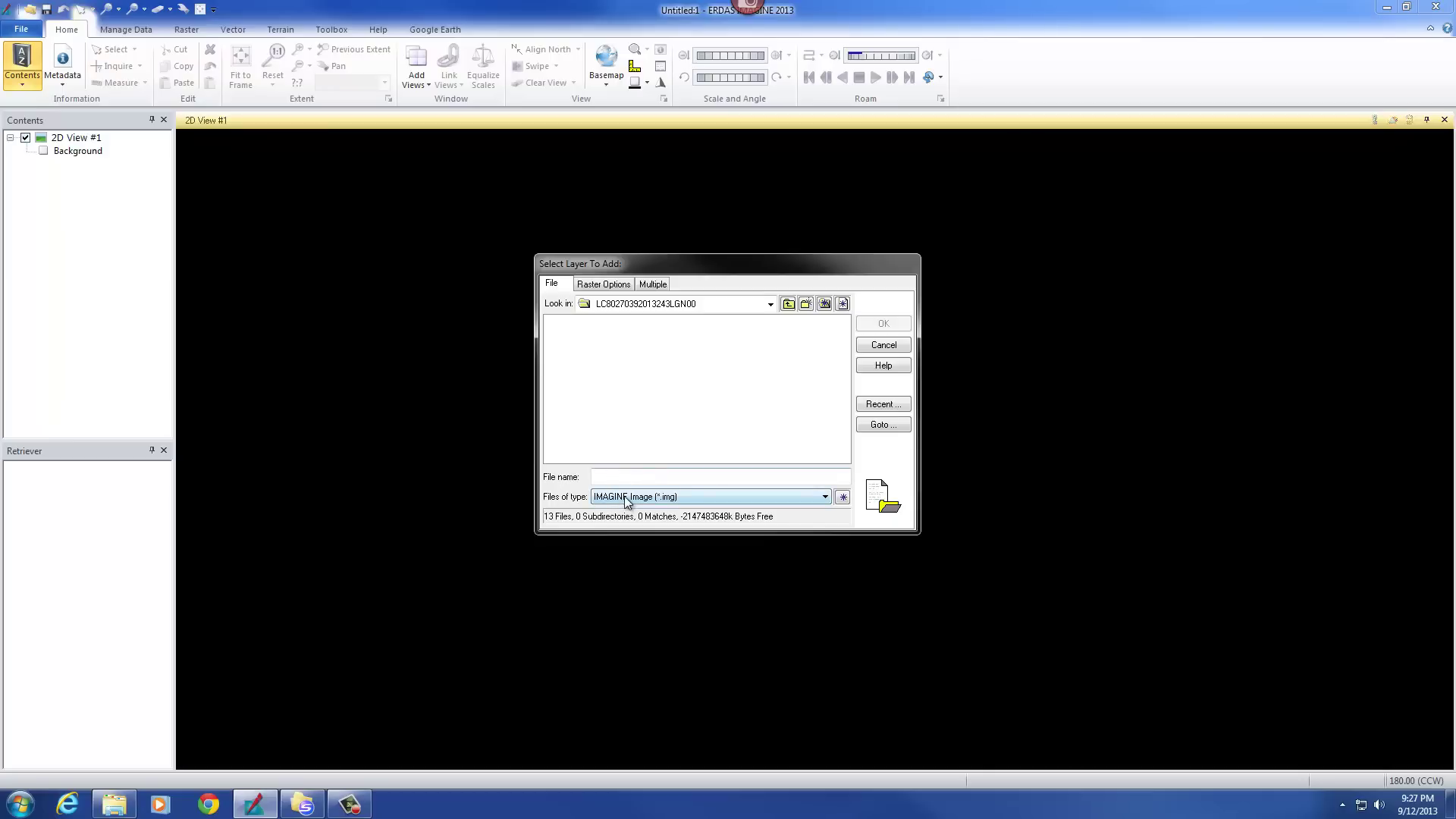
# - Set the file type filter for the layer to add to TIFF
pyautogui.click(825, 497)
pyautogui.scroll(-2, 717, 597)
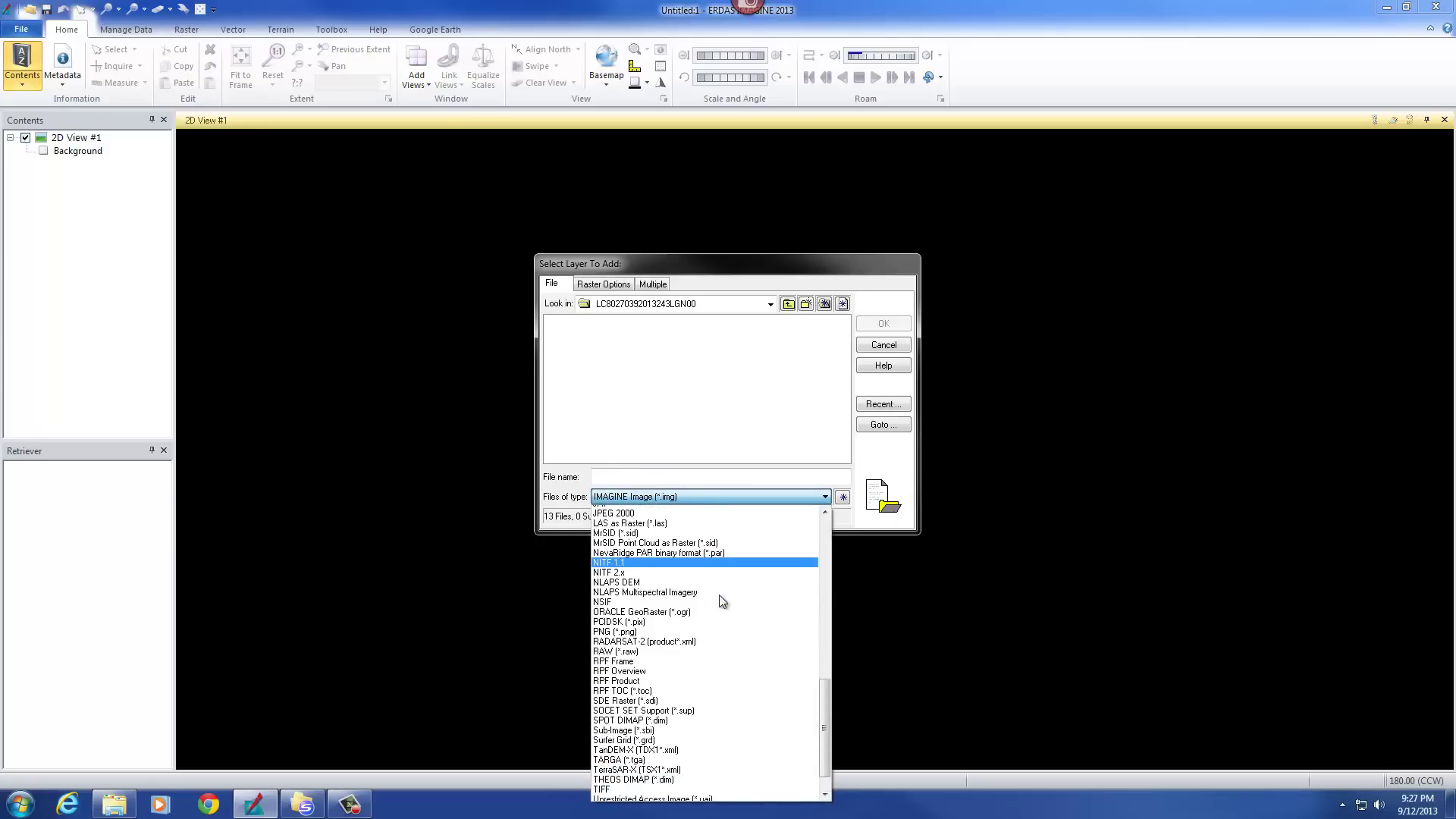
pyautogui.click(779, 481)
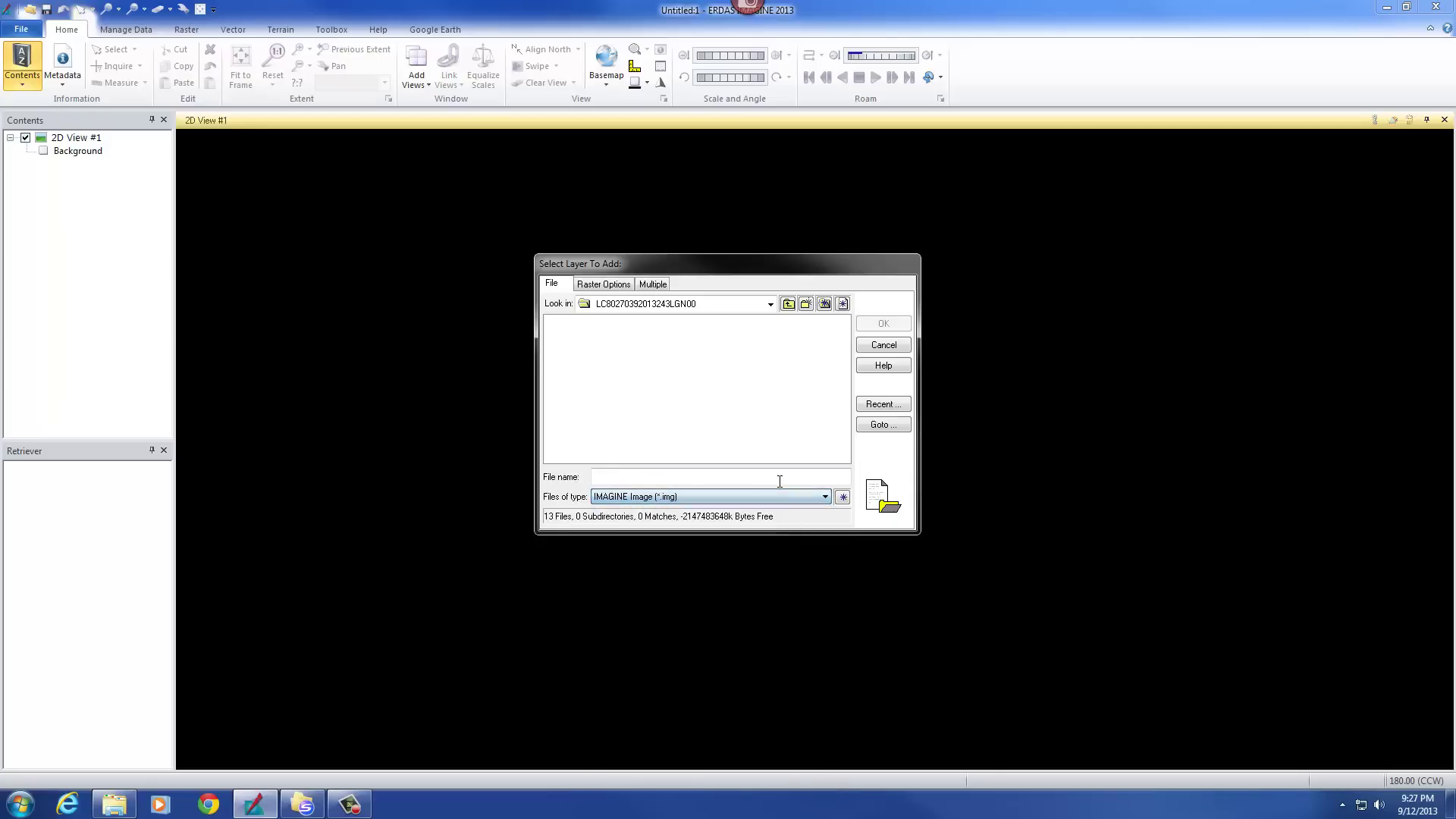
pyautogui.click(825, 497)
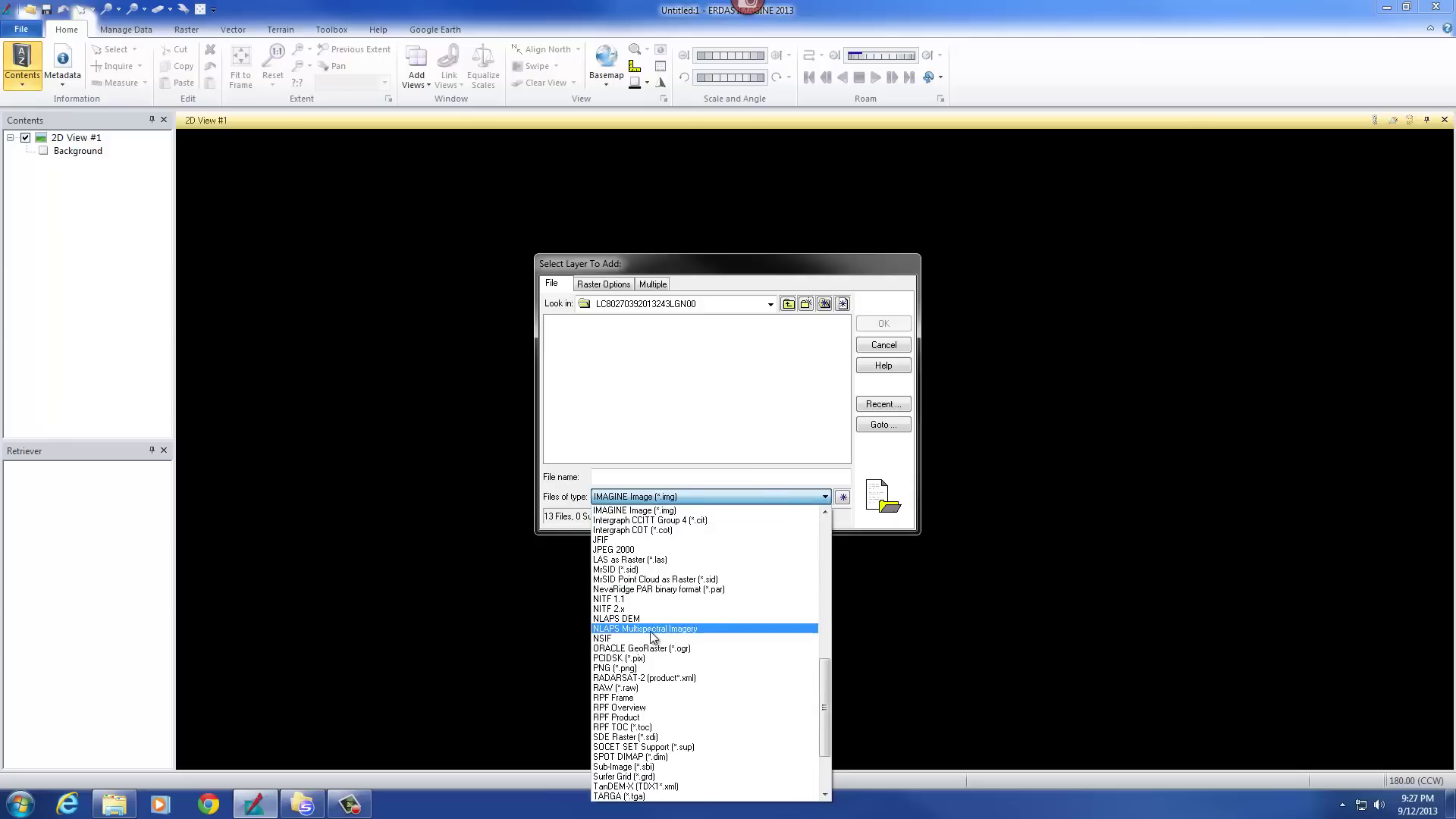
pyautogui.scroll(-3, 643, 616)
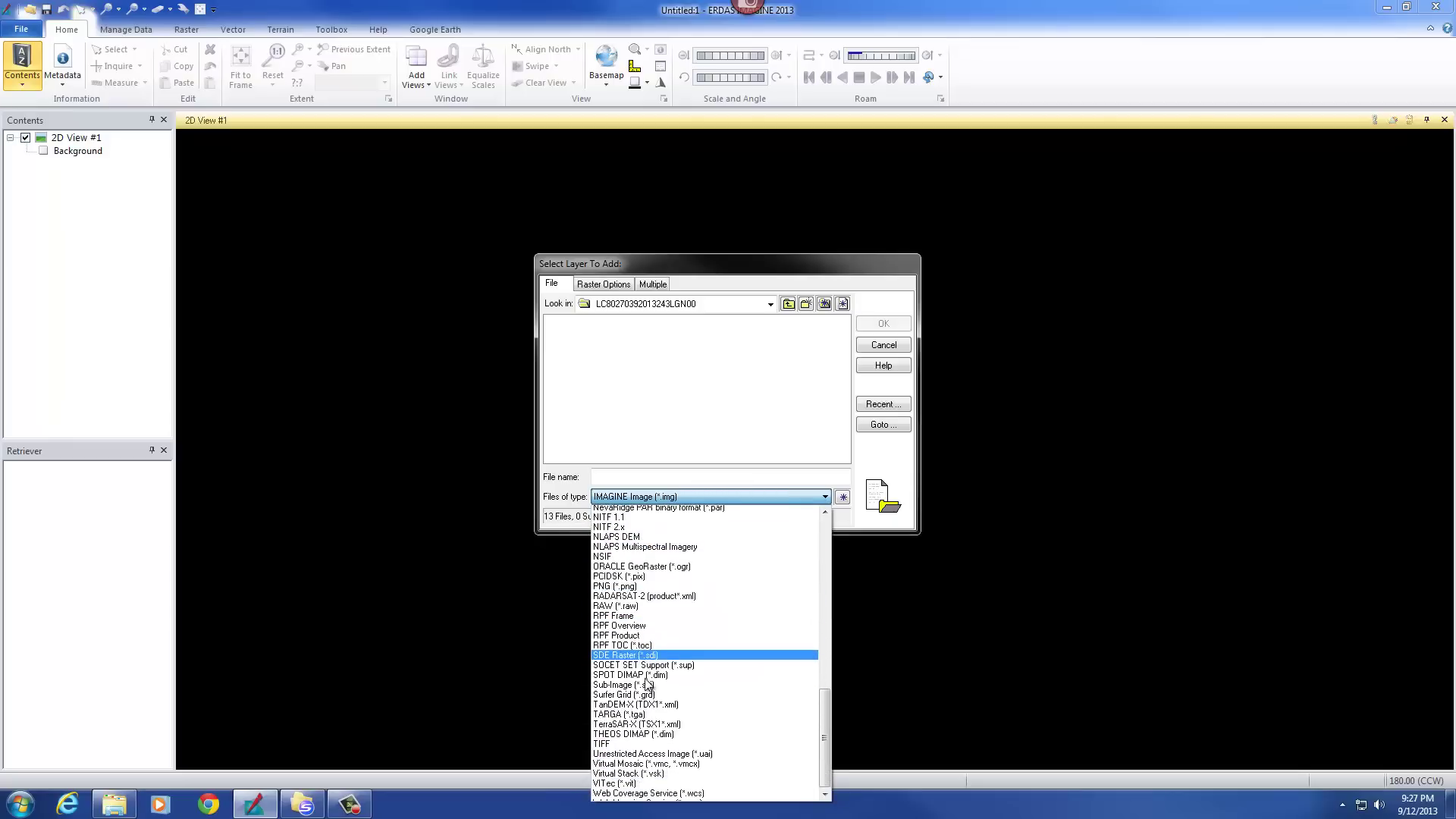
pyautogui.click(634, 737)
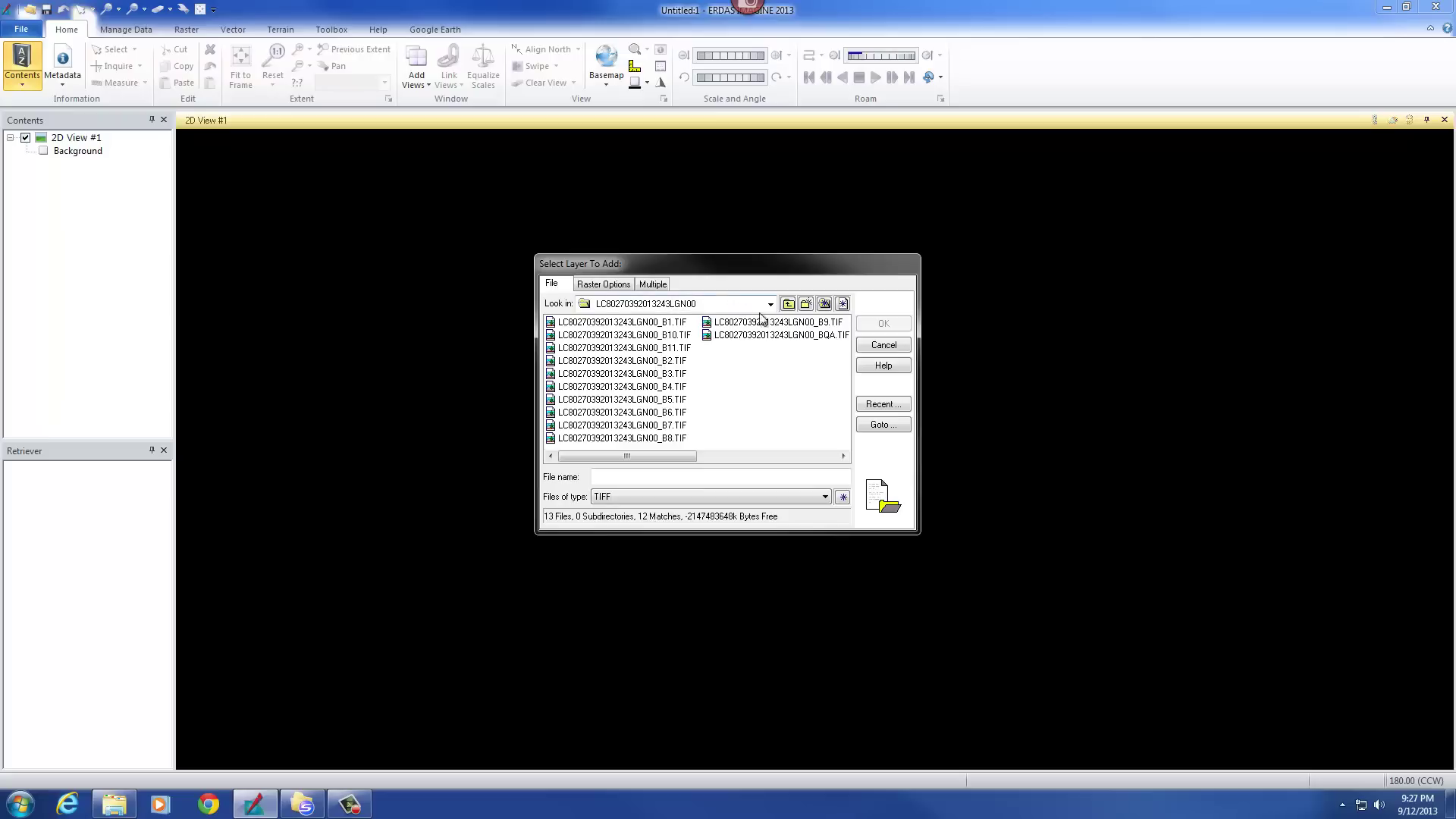
# - Load all of the scene's numbered band TIFFs, B1 through B11 without BQA, and have their pyramid layers computed
pyautogui.click(670, 327)
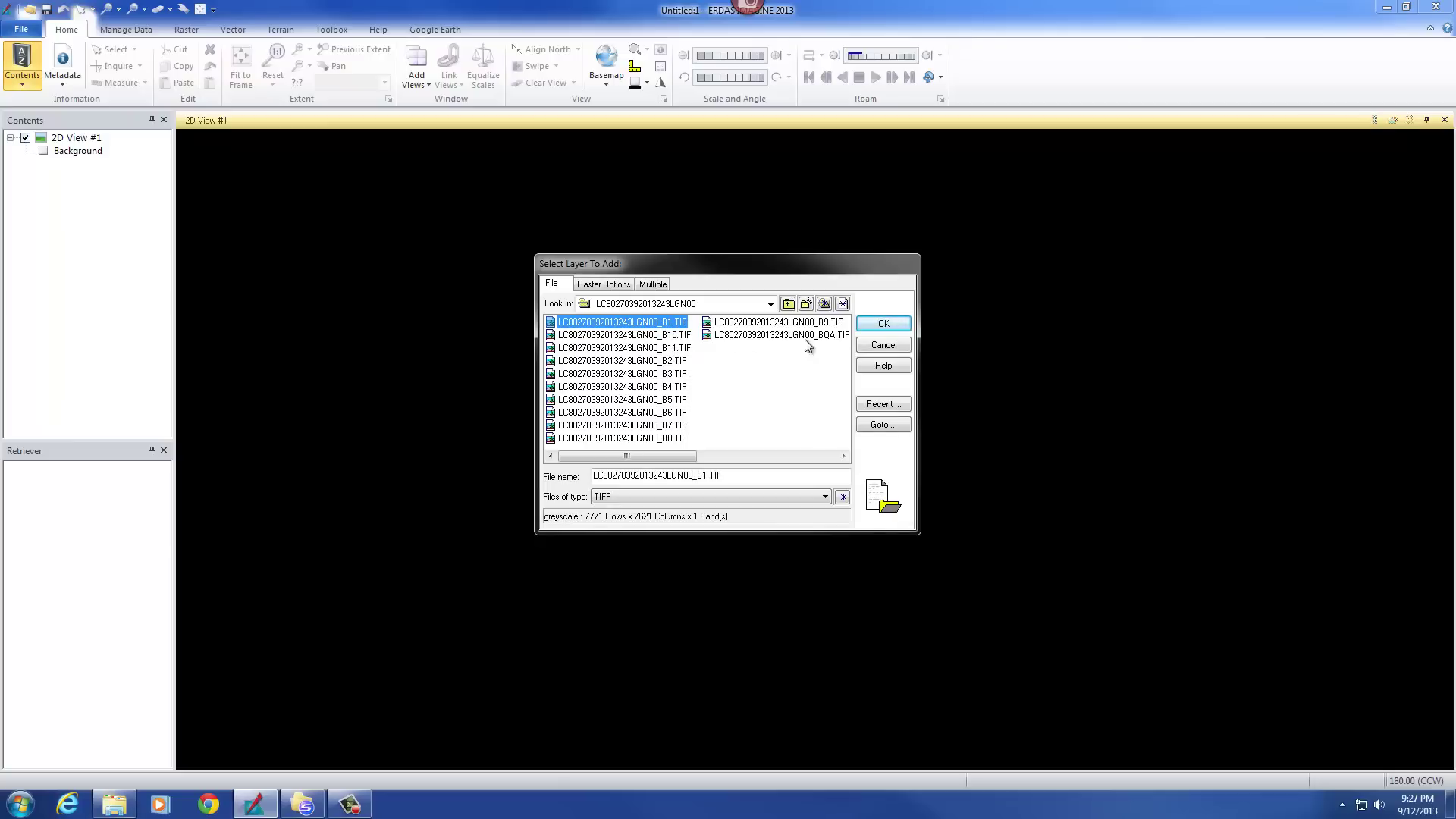
pyautogui.keyDown('shift'); pyautogui.click(657, 438); pyautogui.keyUp('shift')
pyautogui.keyDown('shift'); pyautogui.click(749, 323); pyautogui.keyUp('shift')
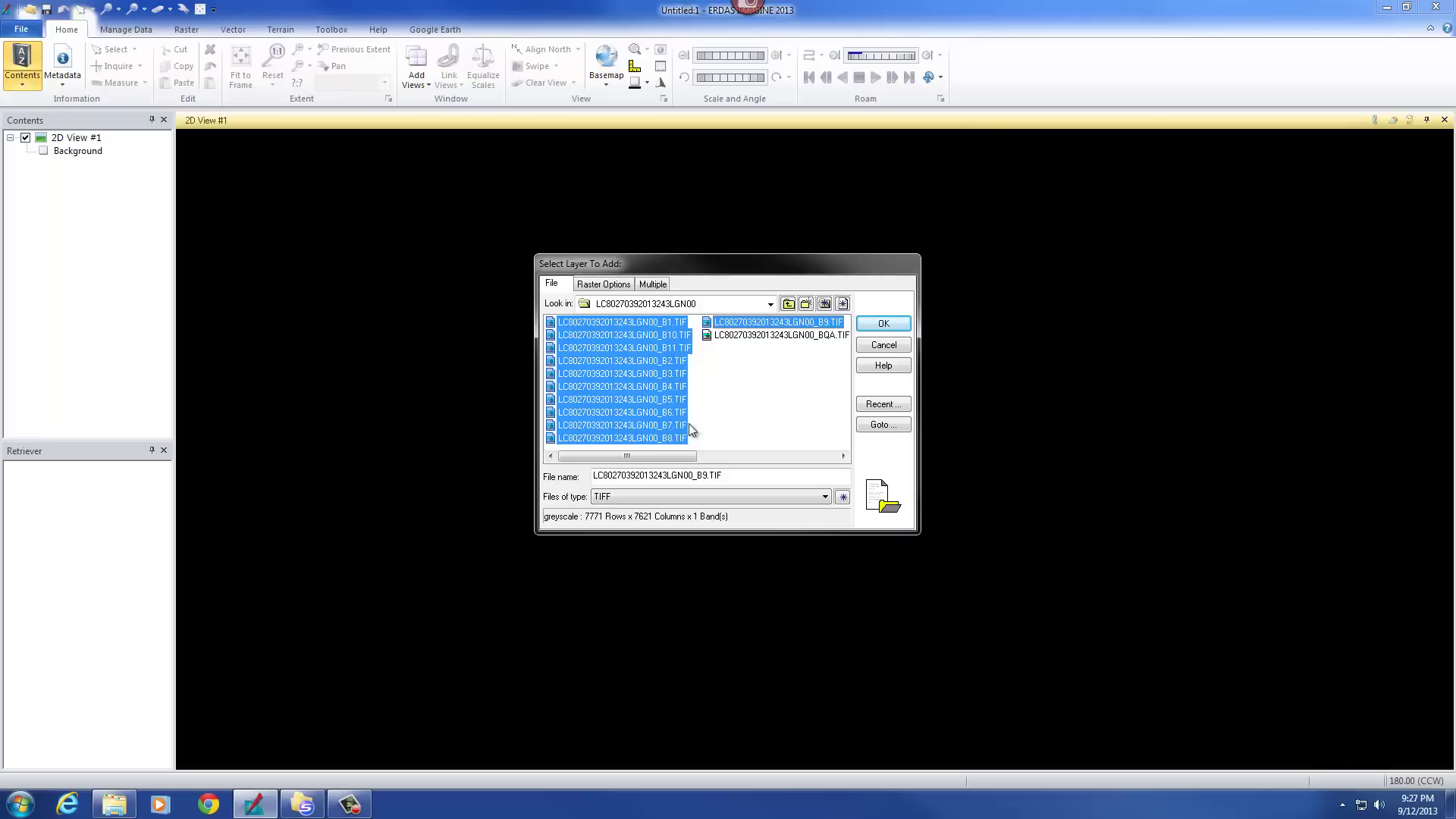
pyautogui.click(883, 323)
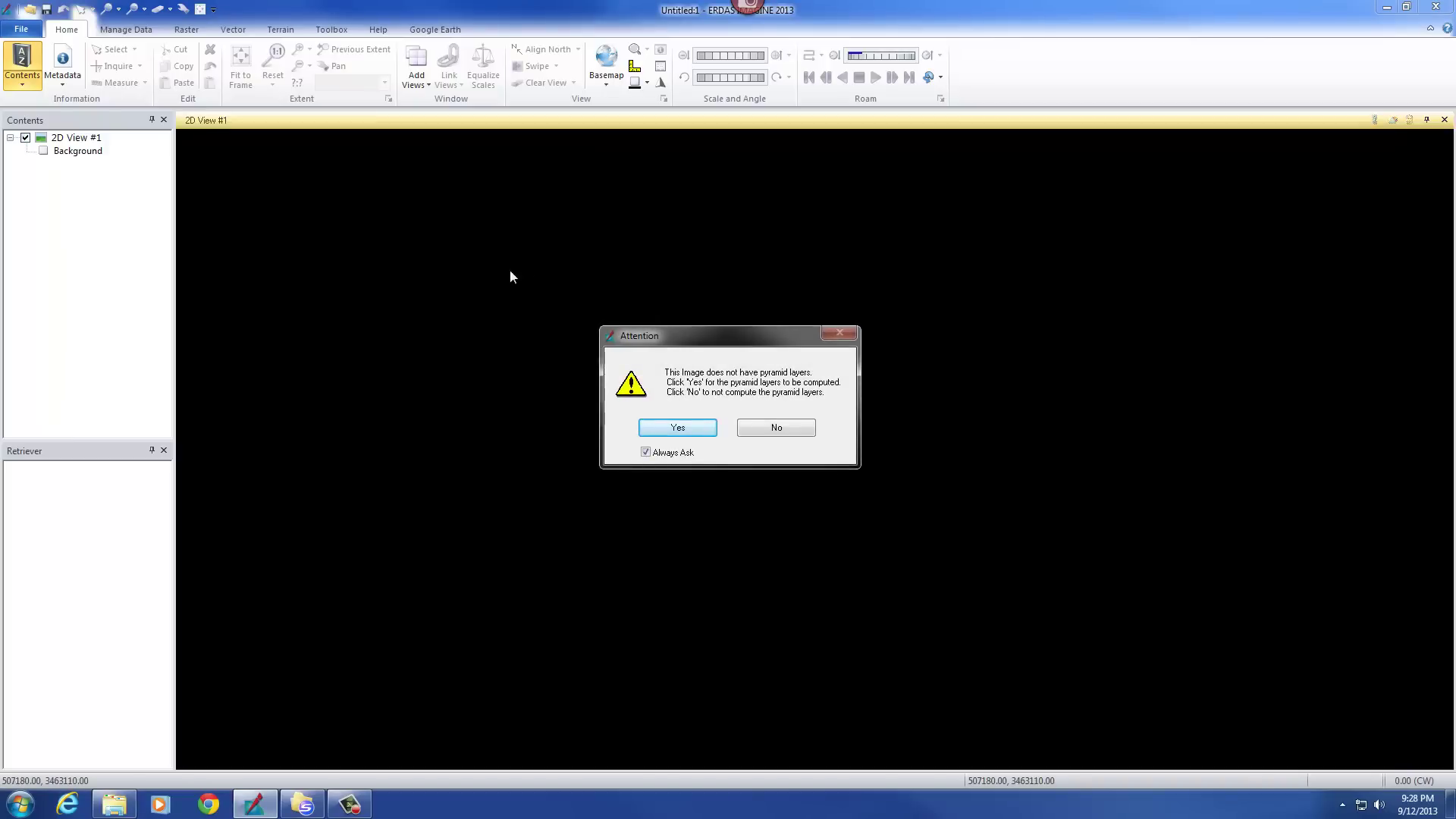
pyautogui.click(681, 430)
pyautogui.click(681, 429)
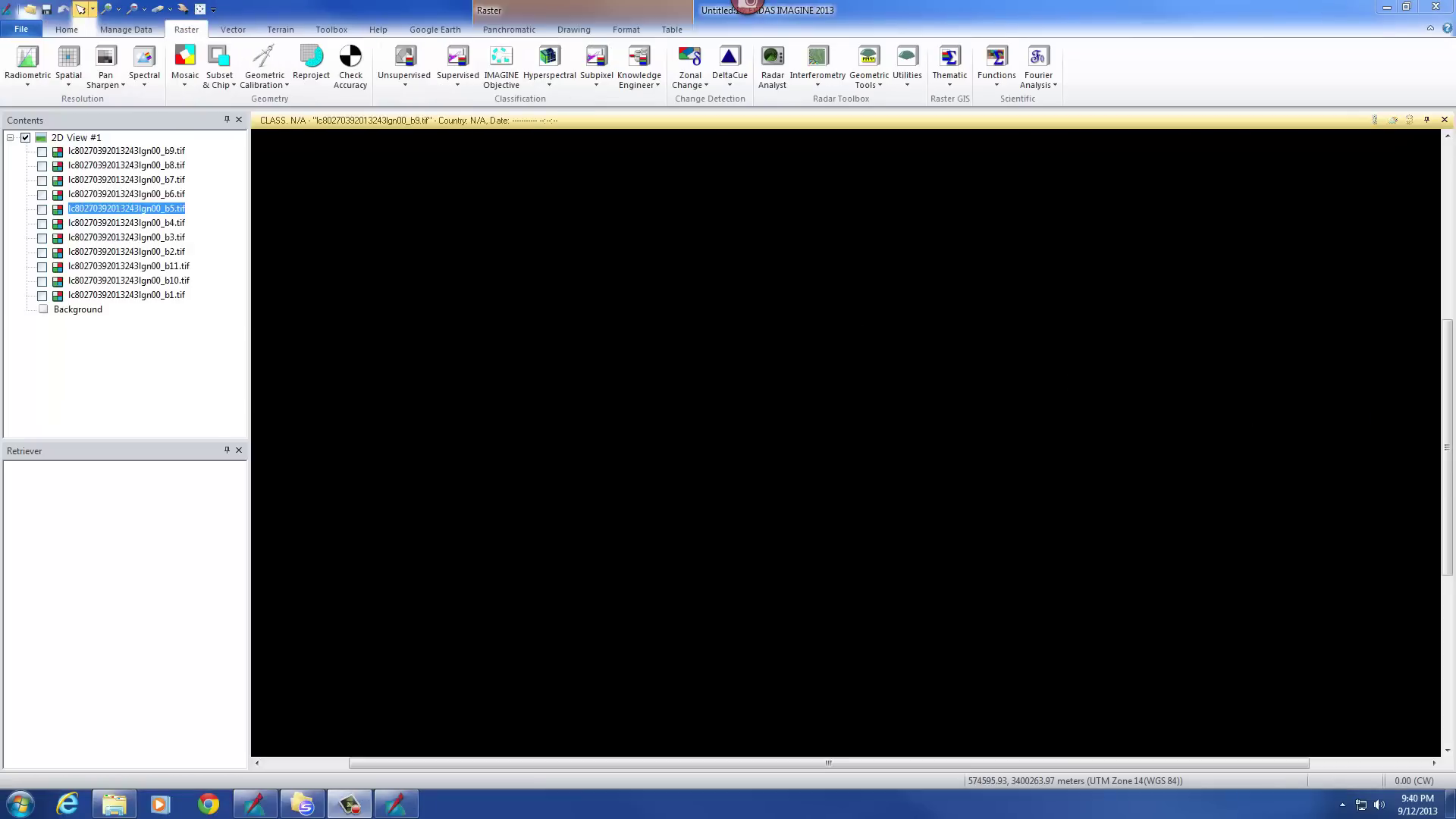
# - Preview the b9 and b8 band layers and leave only the b5 layer displayed in the view
pyautogui.click(42, 152)
pyautogui.click(42, 166)
pyautogui.click(42, 167)
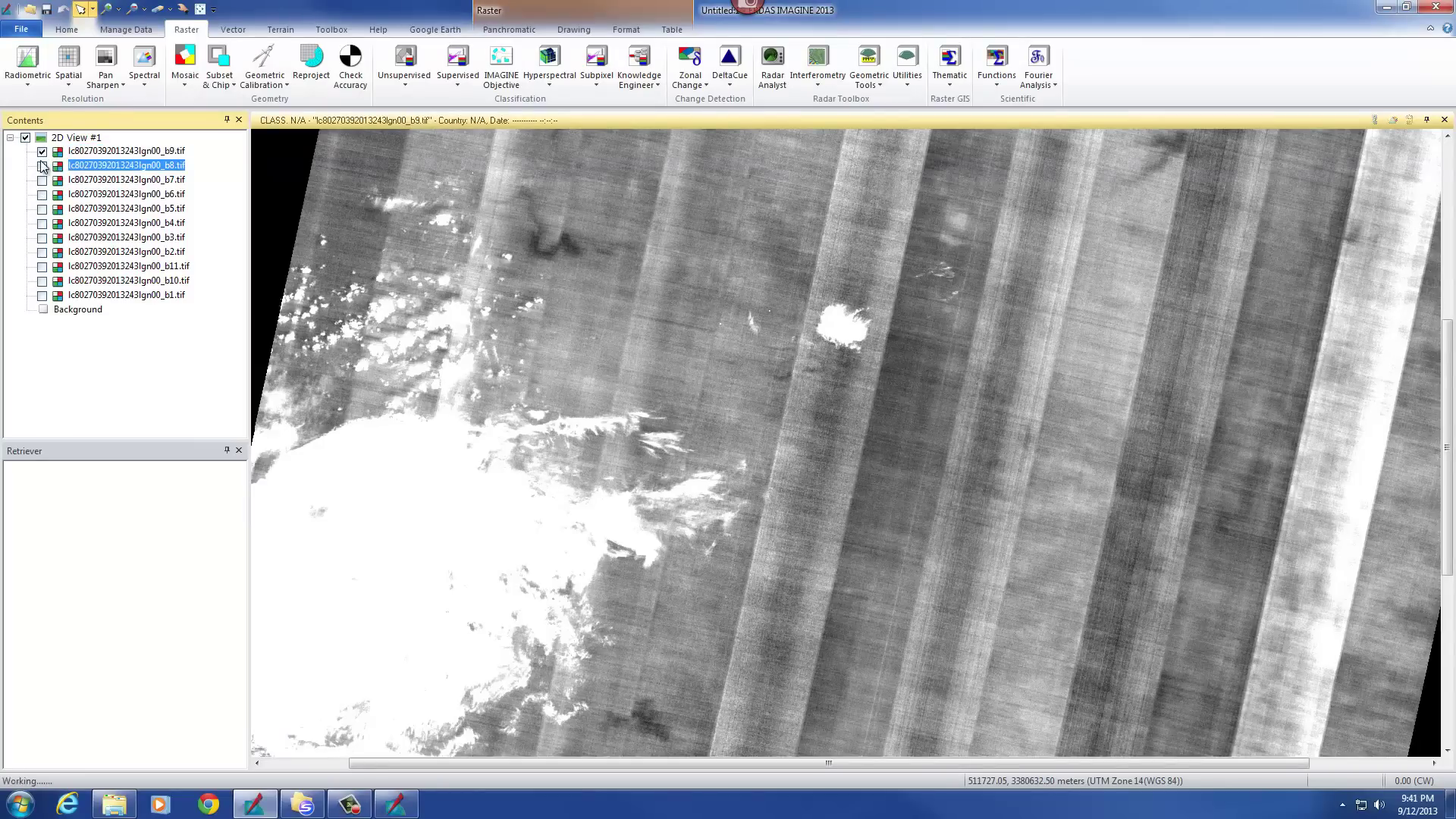
pyautogui.click(42, 151)
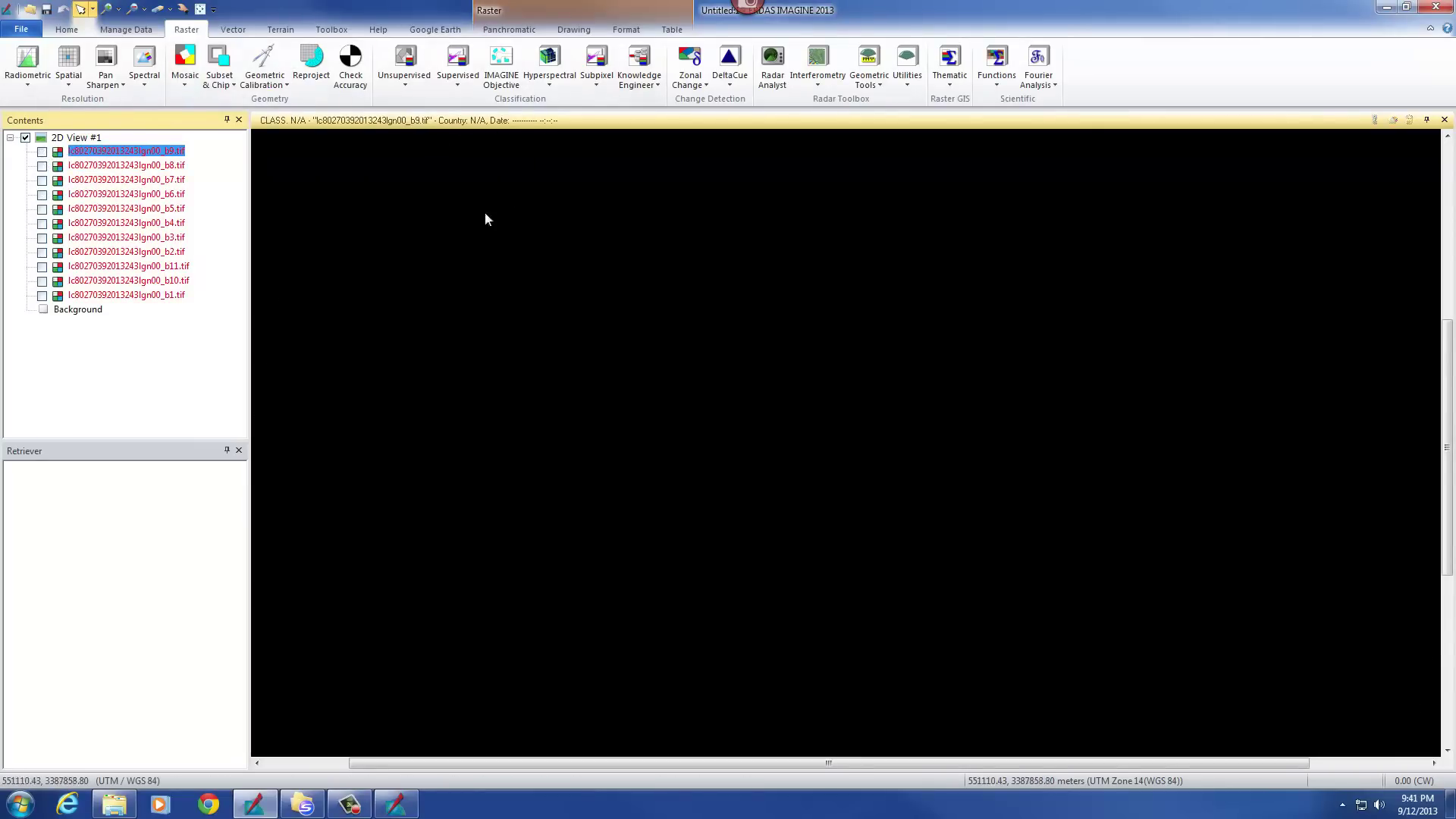
pyautogui.click(42, 209)
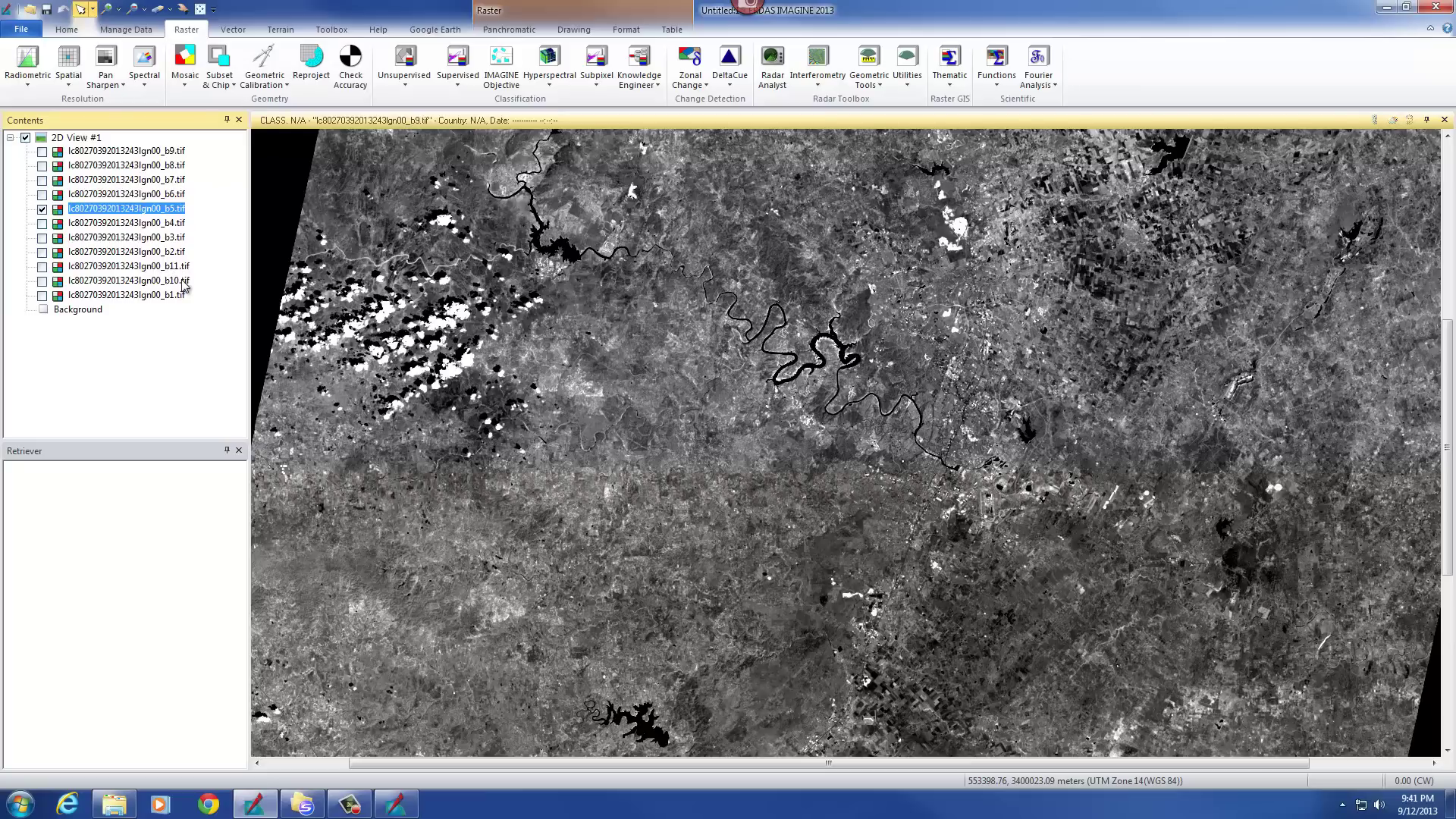
pyautogui.click(147, 84)
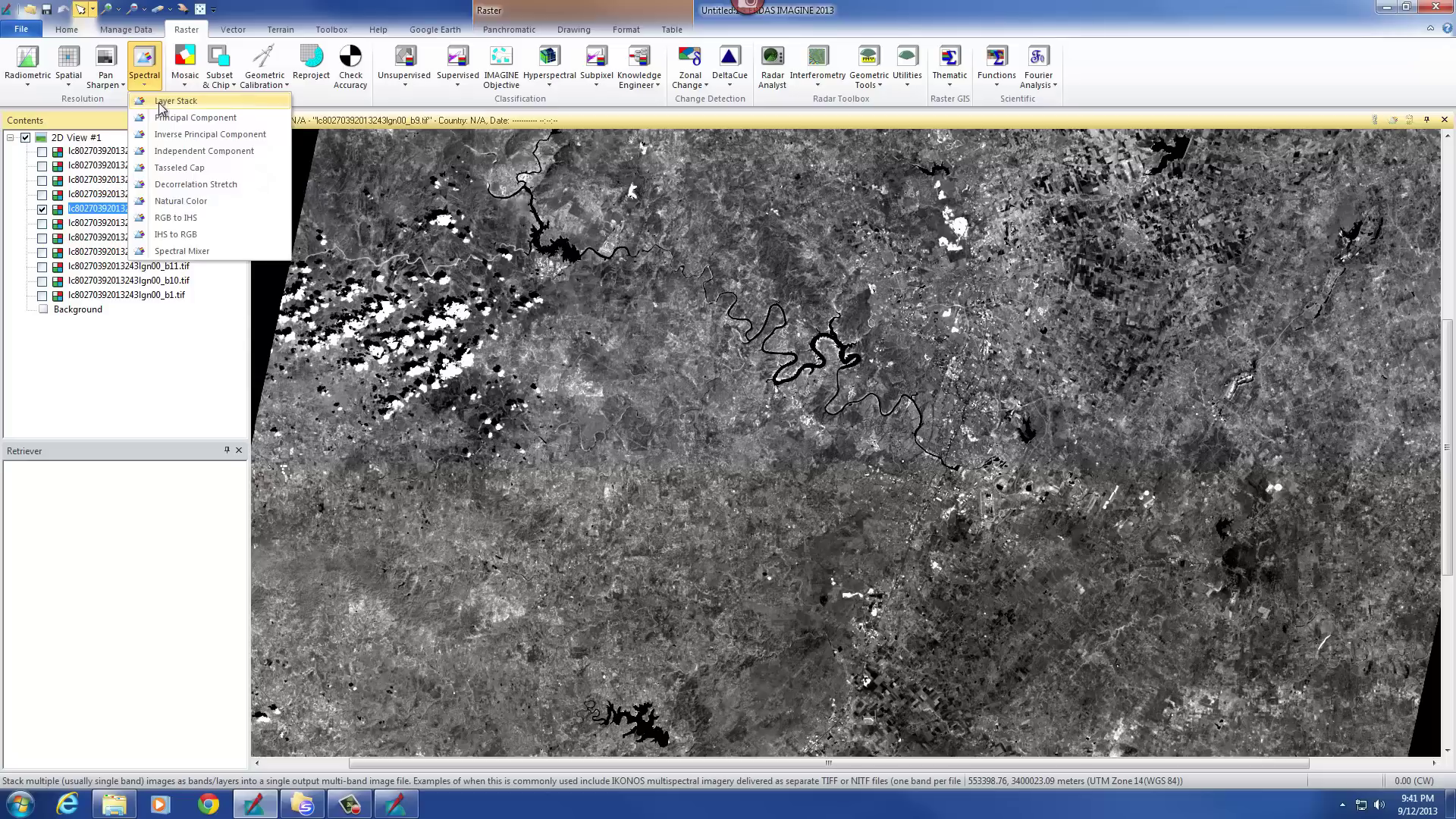
pyautogui.click(161, 106)
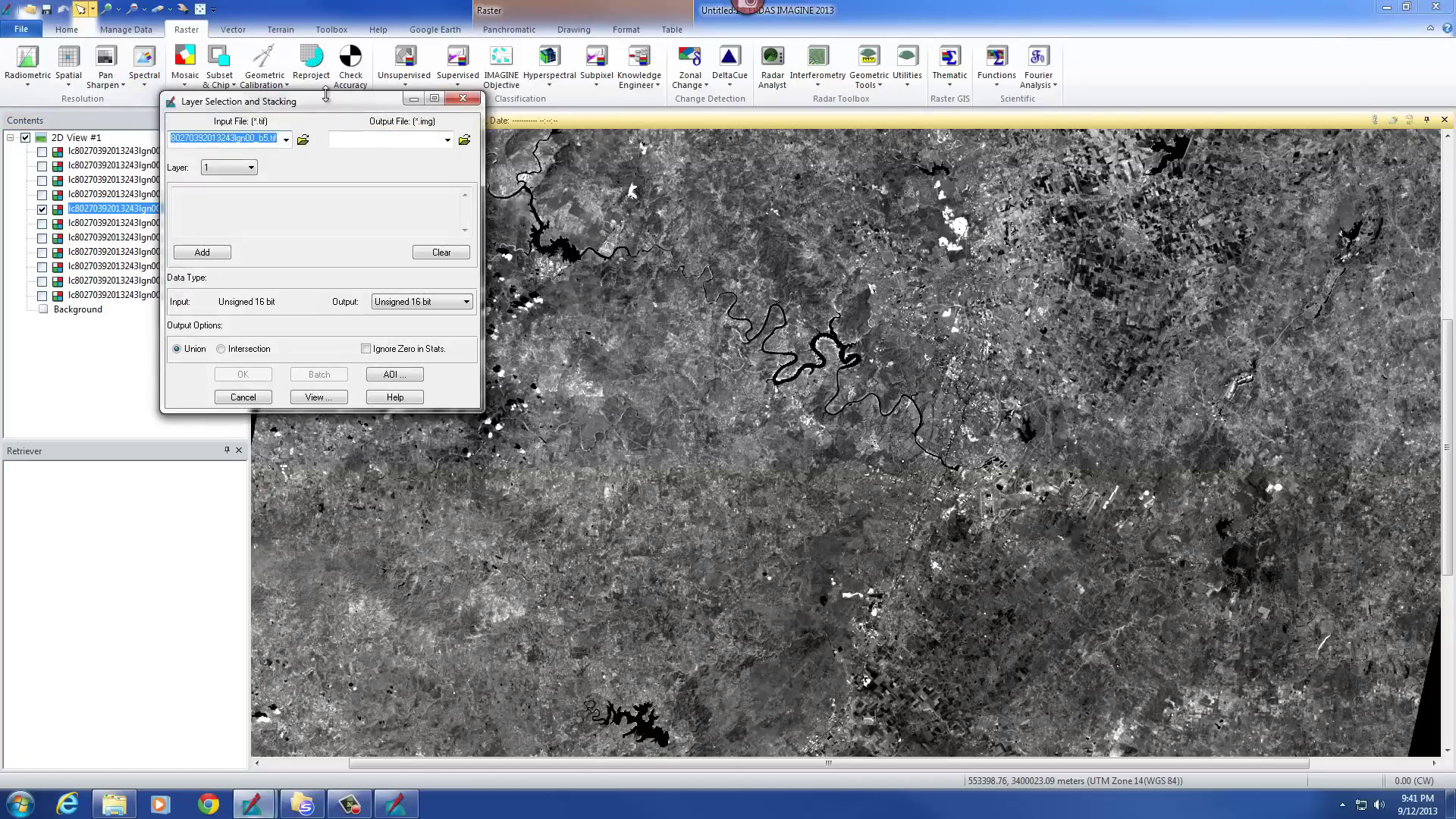
pyautogui.moveTo(330, 103); pyautogui.dragTo(537, 109)
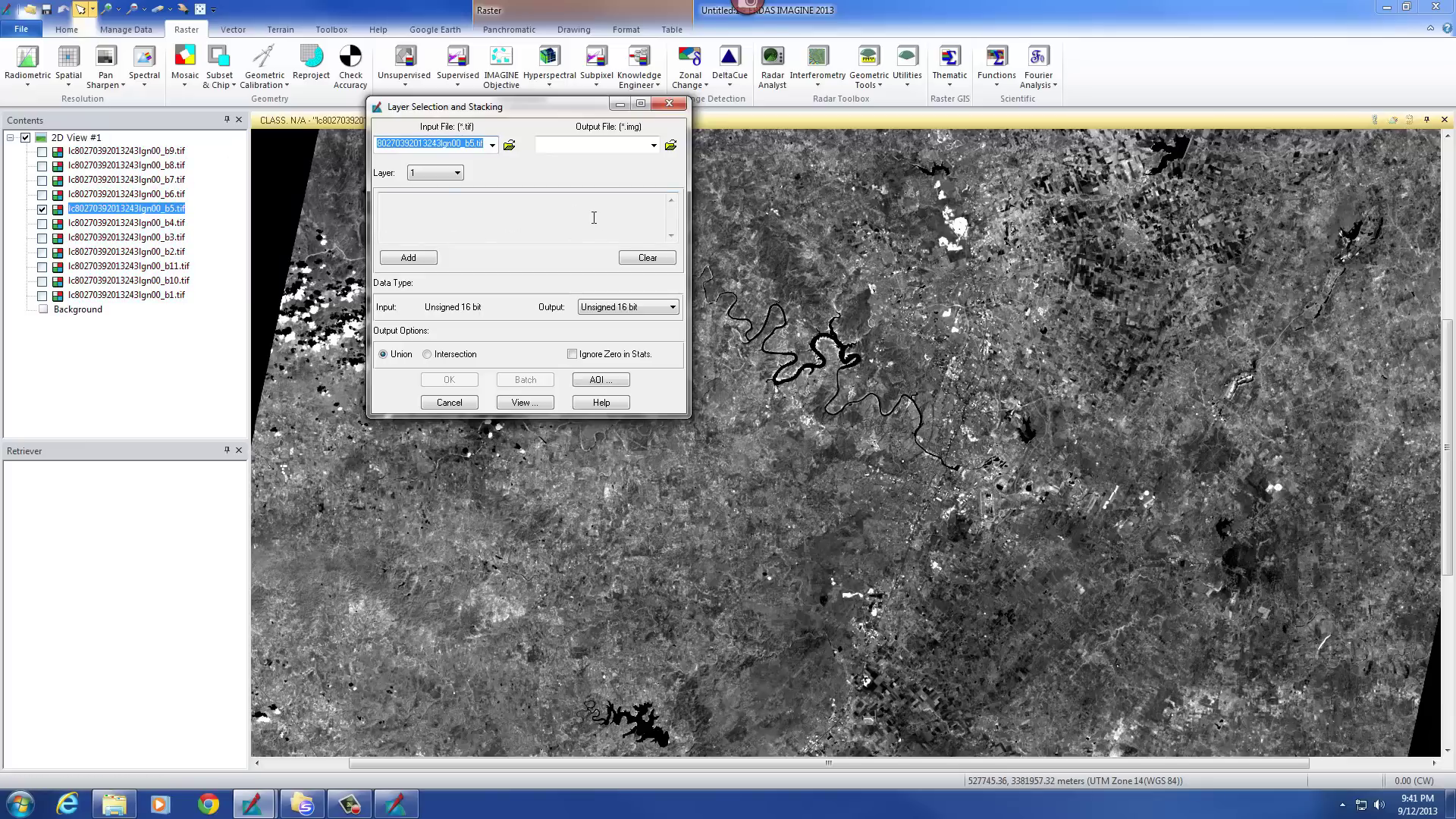
pyautogui.click(493, 145)
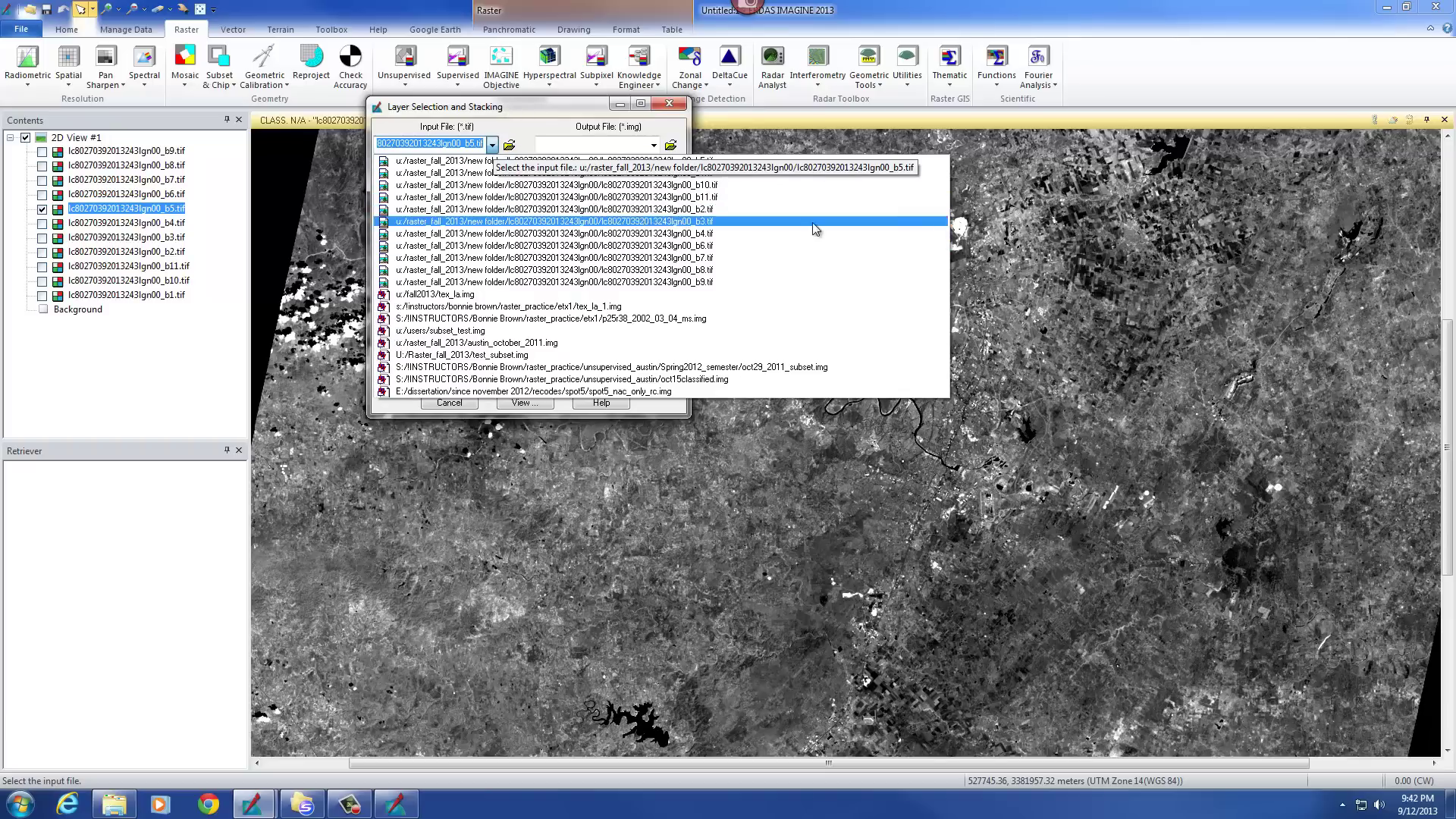
pyautogui.click(531, 129)
pyautogui.click(493, 145)
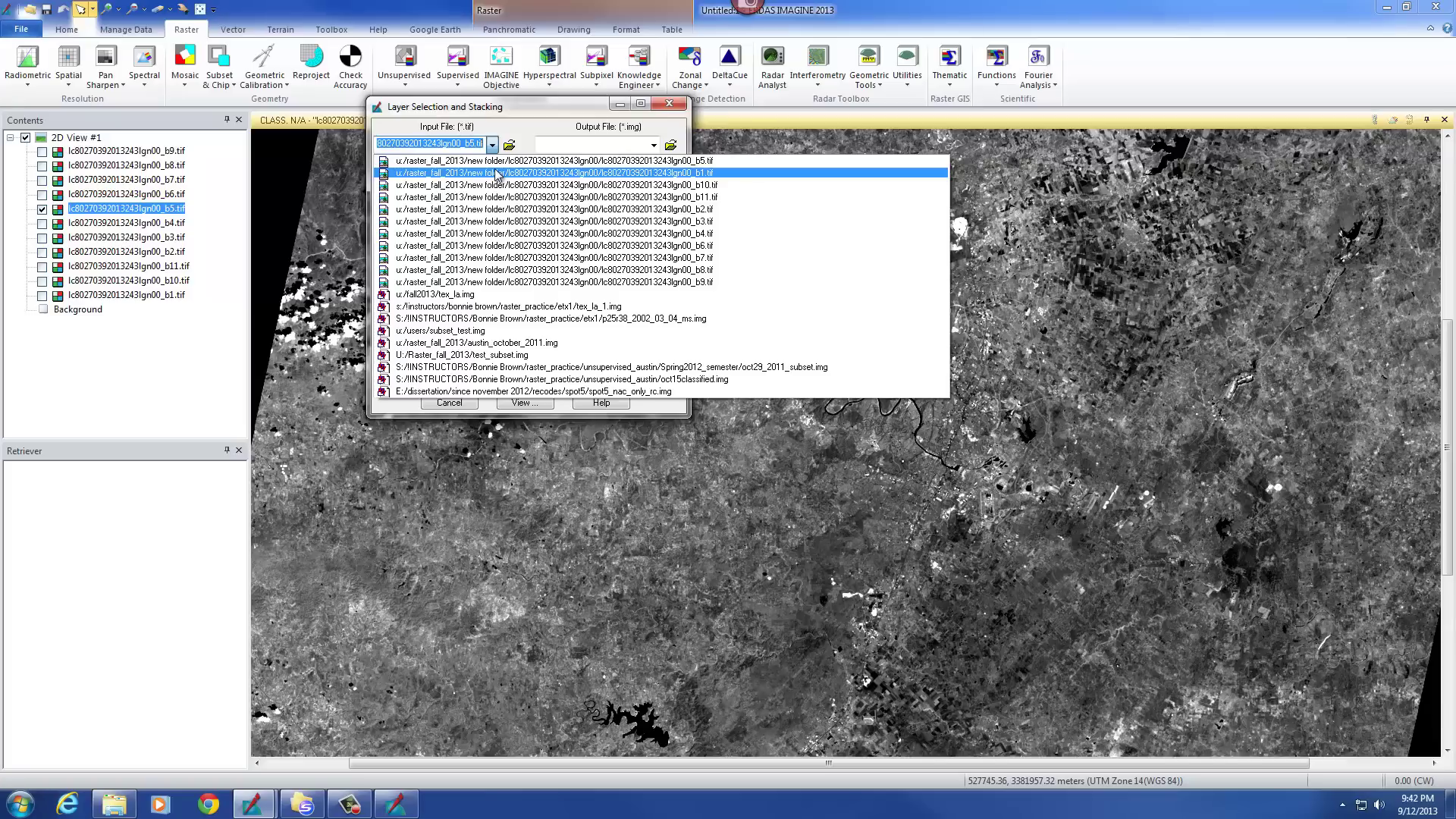
pyautogui.click(497, 174)
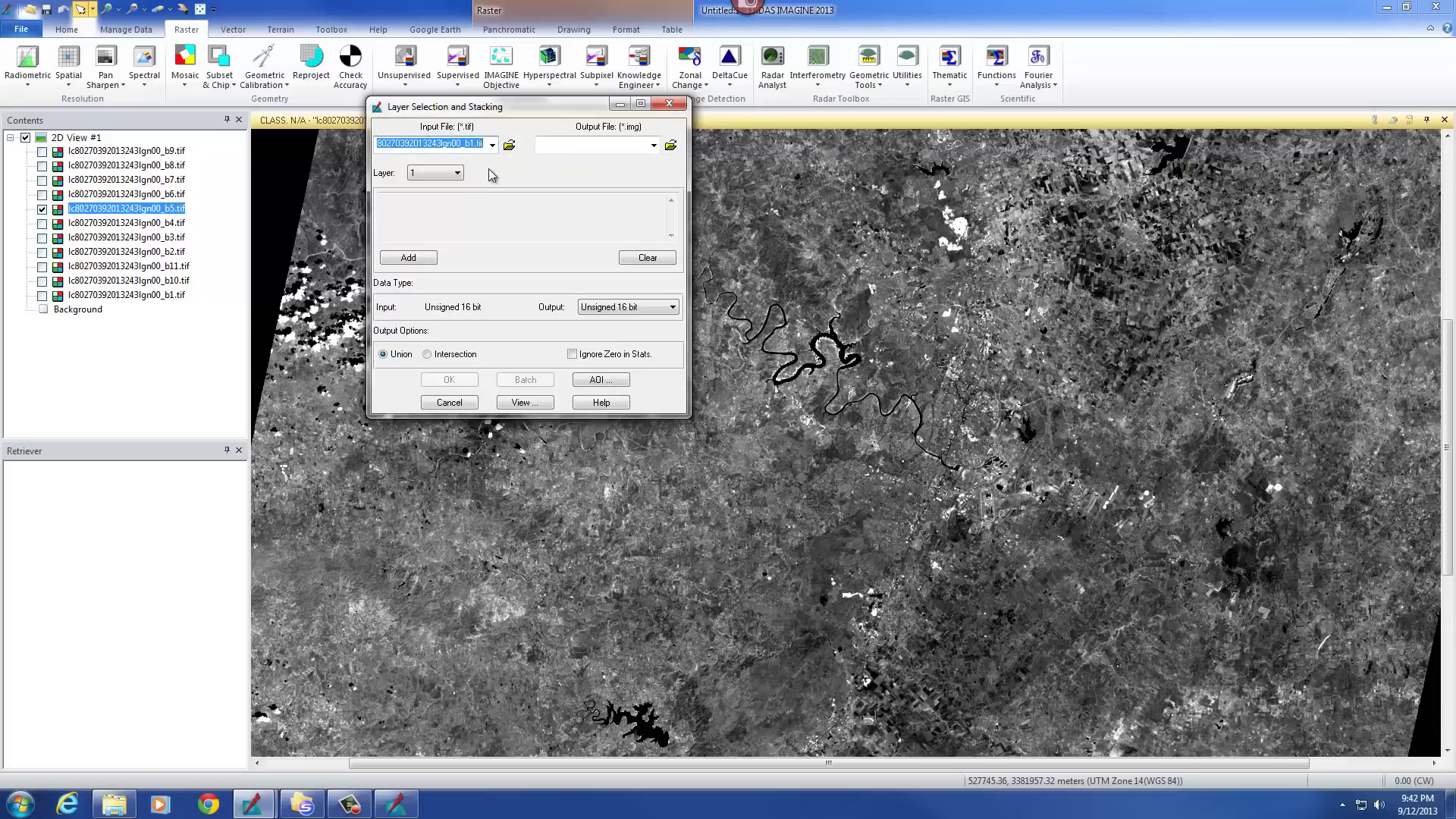
pyautogui.click(409, 258)
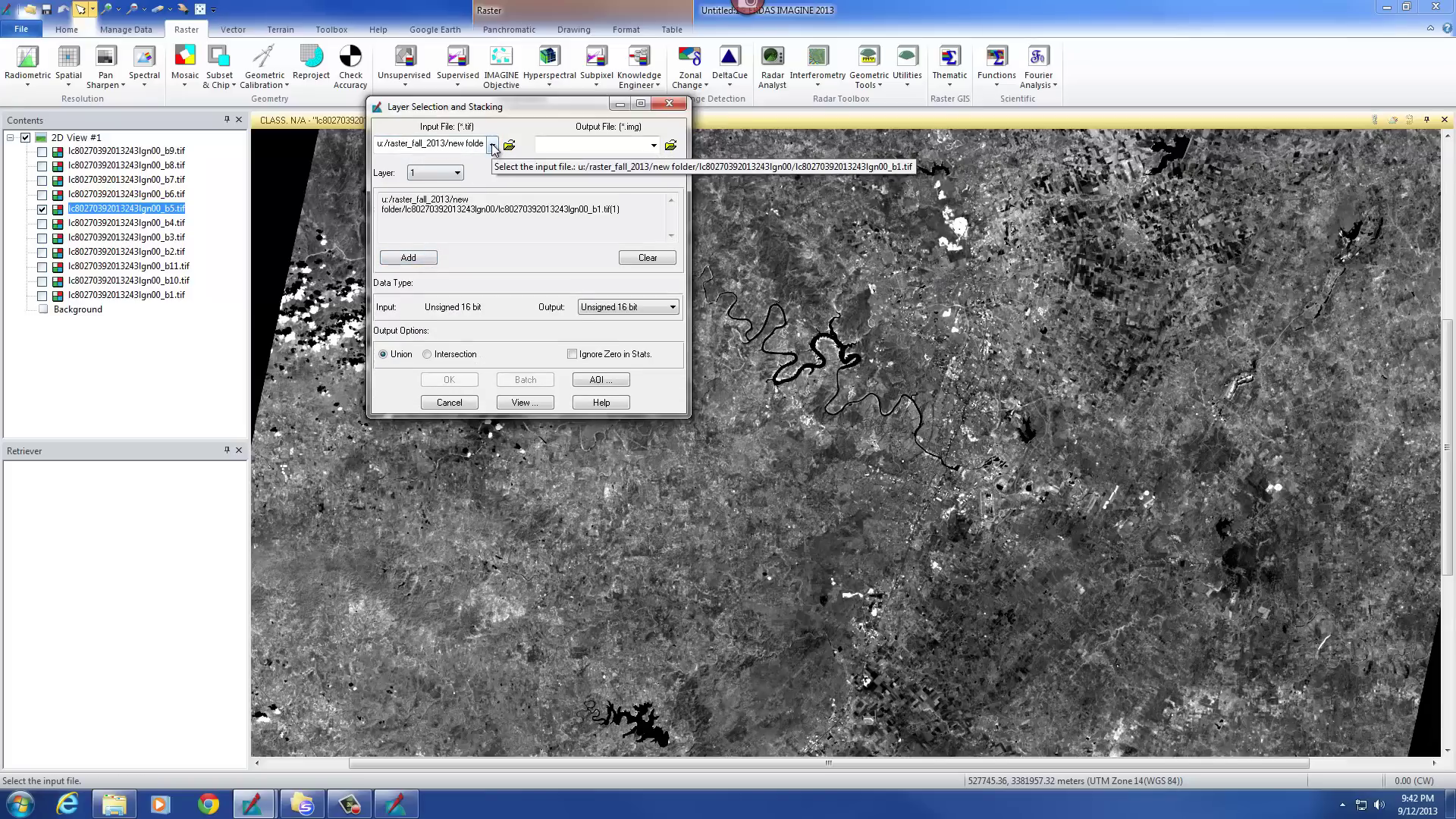
# - Set the layer choice for the b1 input file to All
pyautogui.click(458, 174)
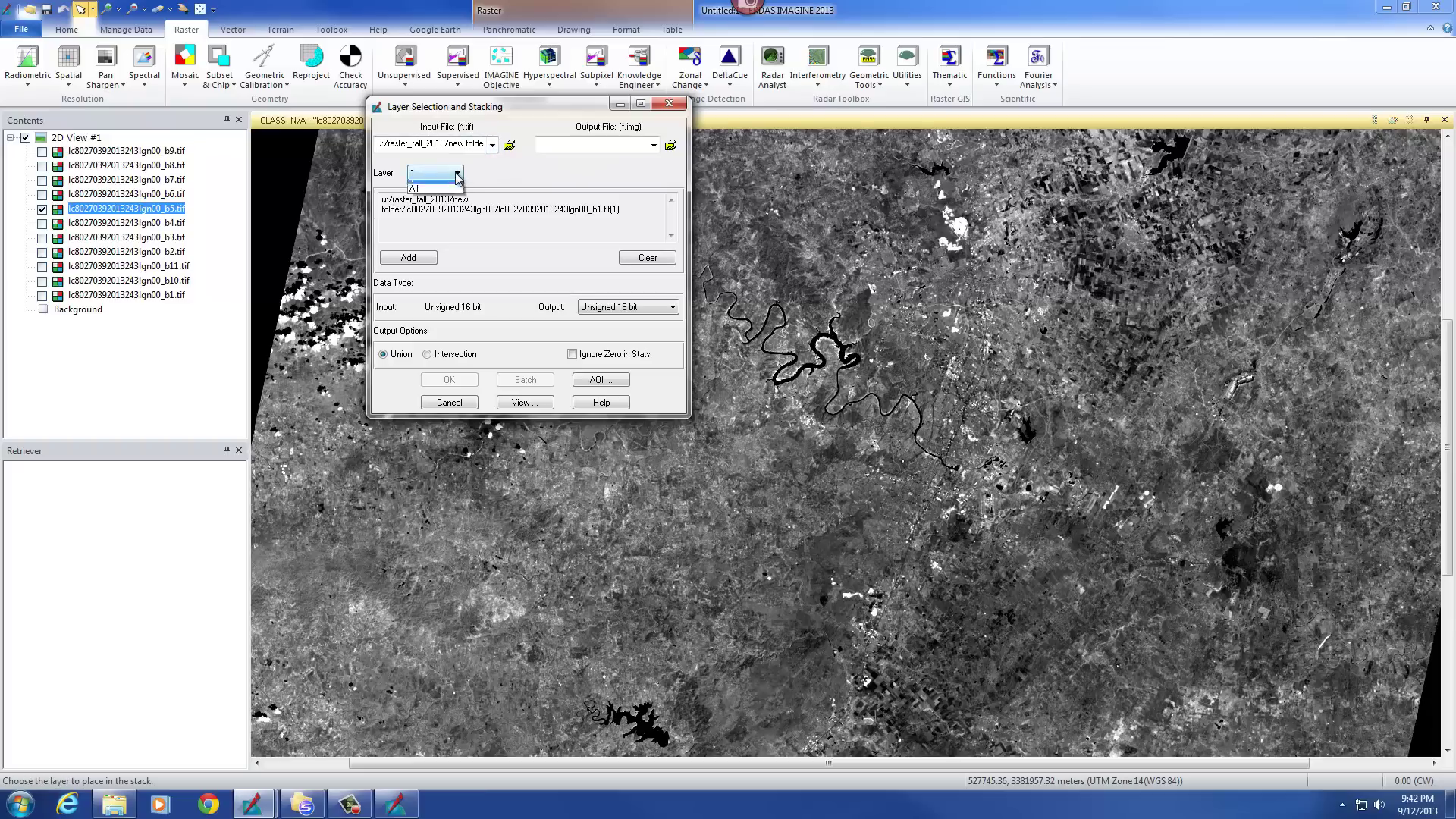
pyautogui.click(458, 176)
pyautogui.click(457, 174)
pyautogui.click(432, 196)
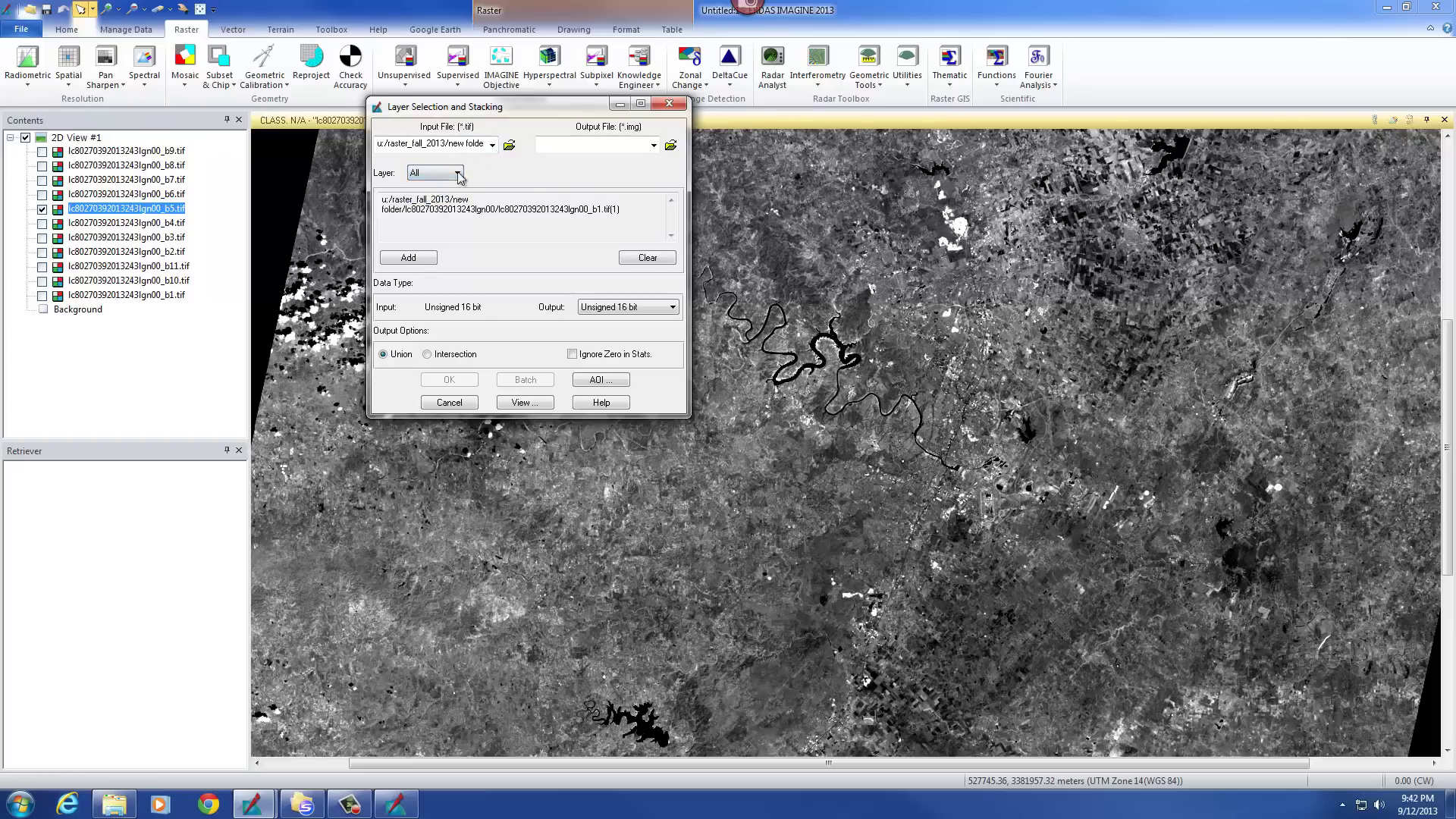
# - Add layer 1 of the b2, b3 and b4 TIFF files to the stack list in band order
pyautogui.click(492, 145)
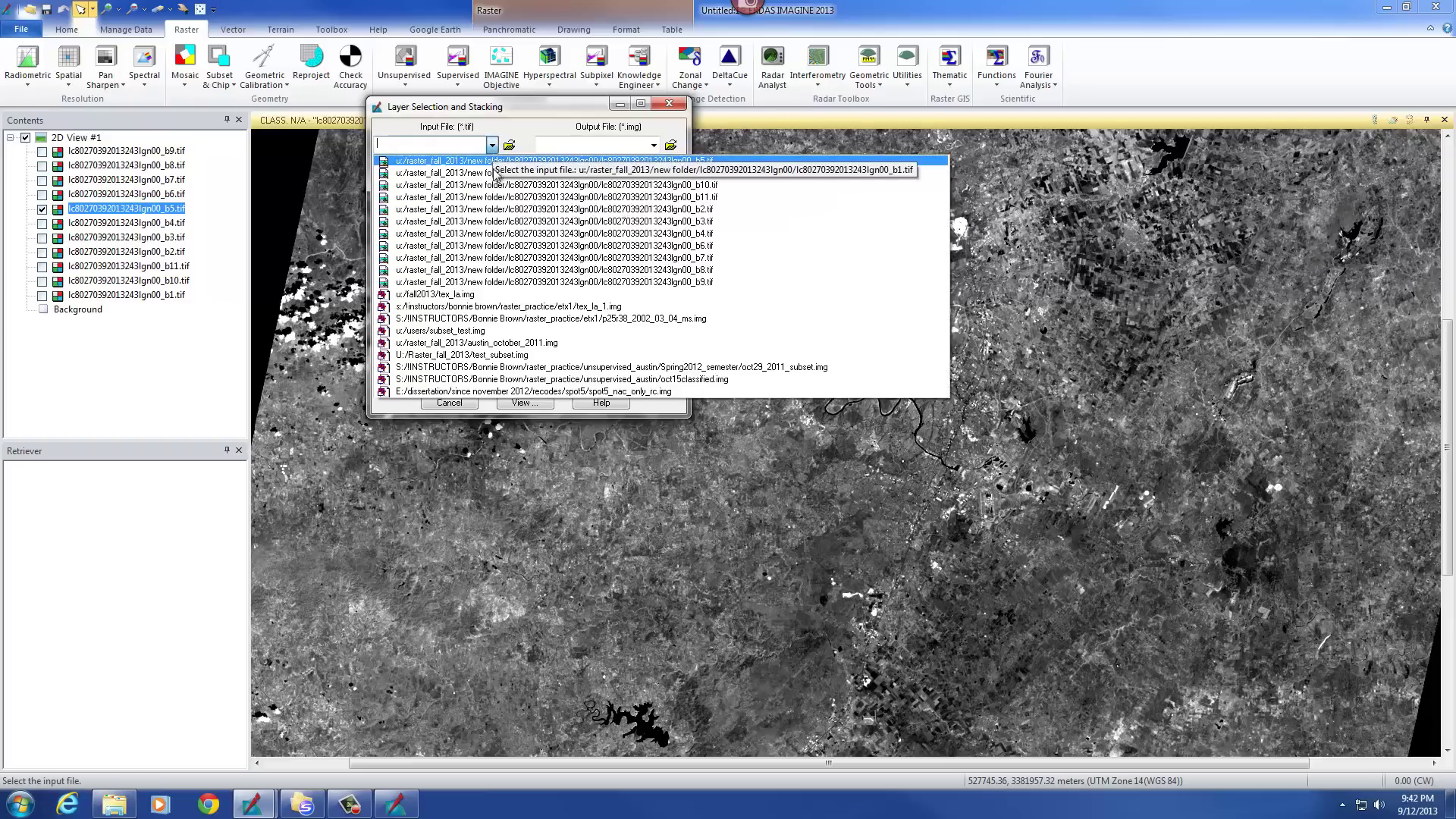
pyautogui.click(550, 217)
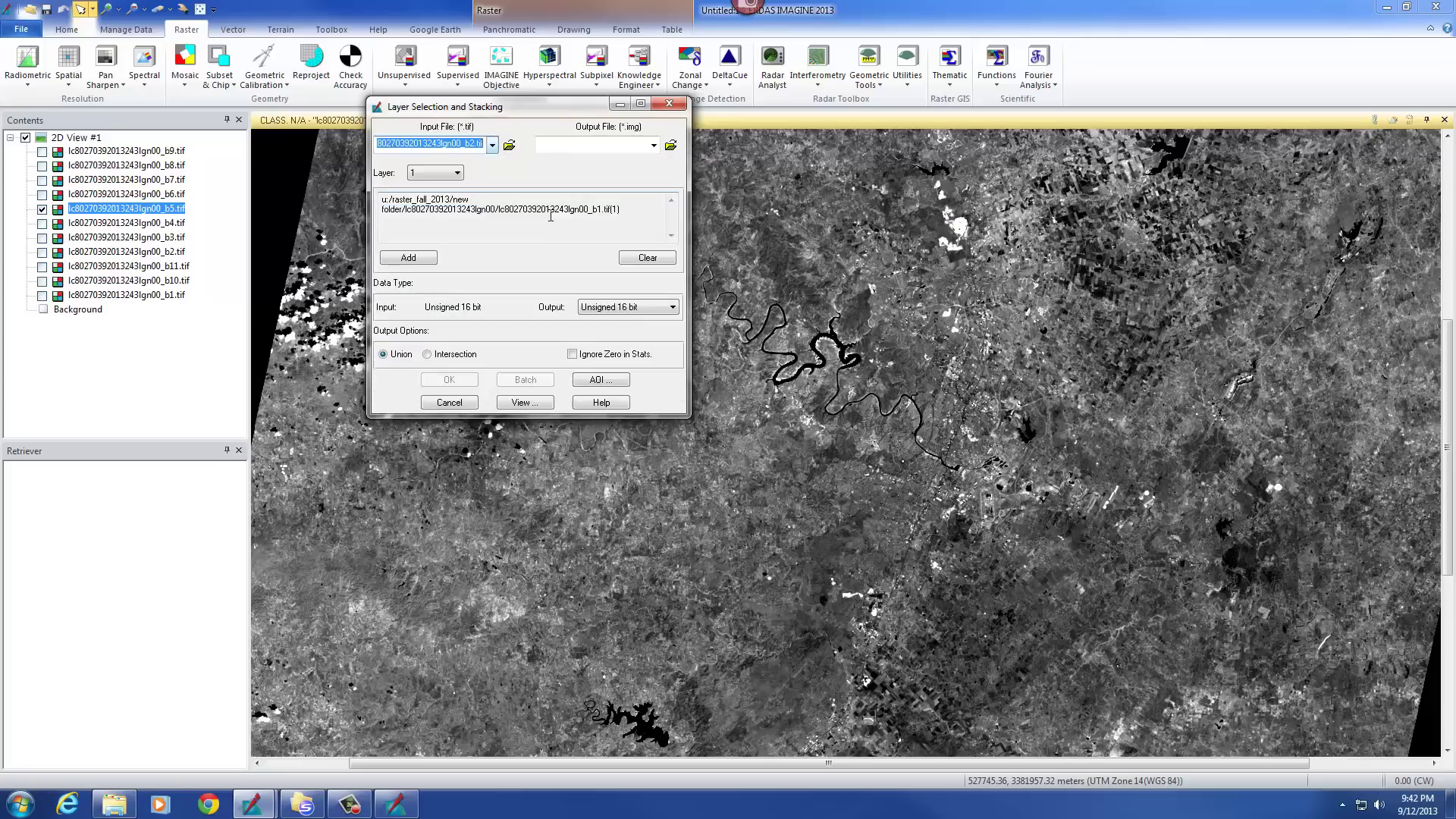
pyautogui.click(409, 258)
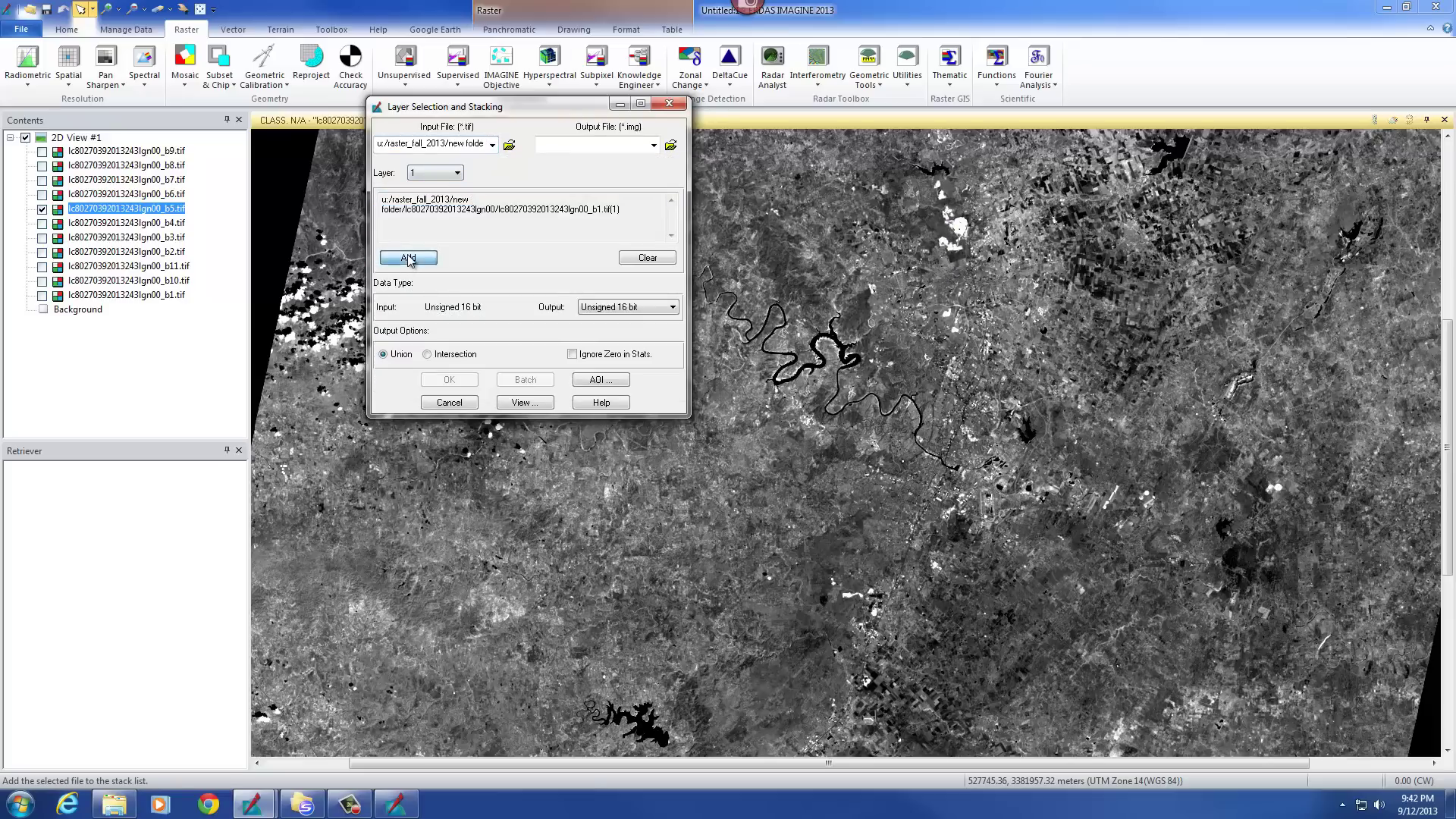
pyautogui.click(492, 145)
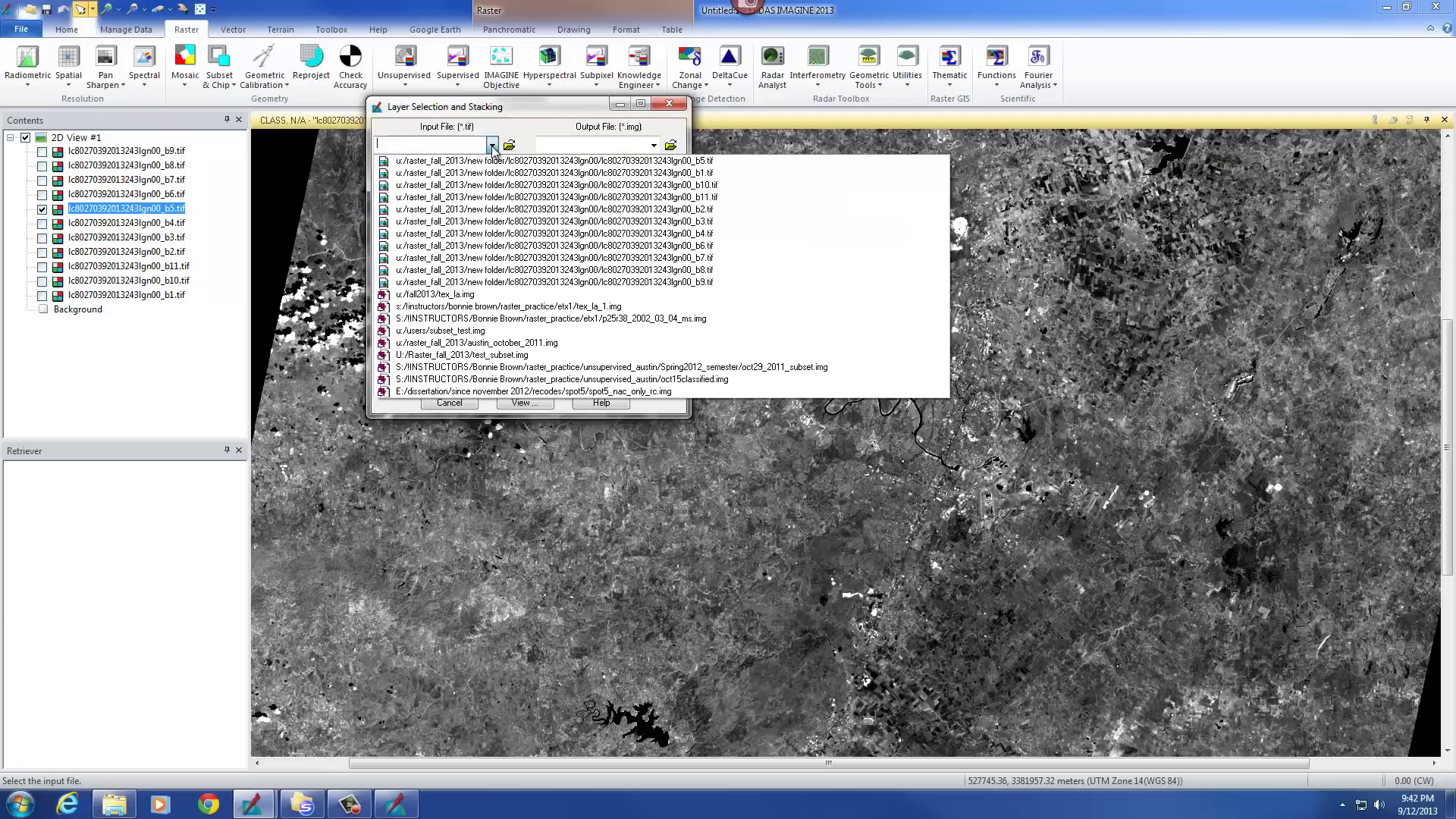
pyautogui.click(506, 221)
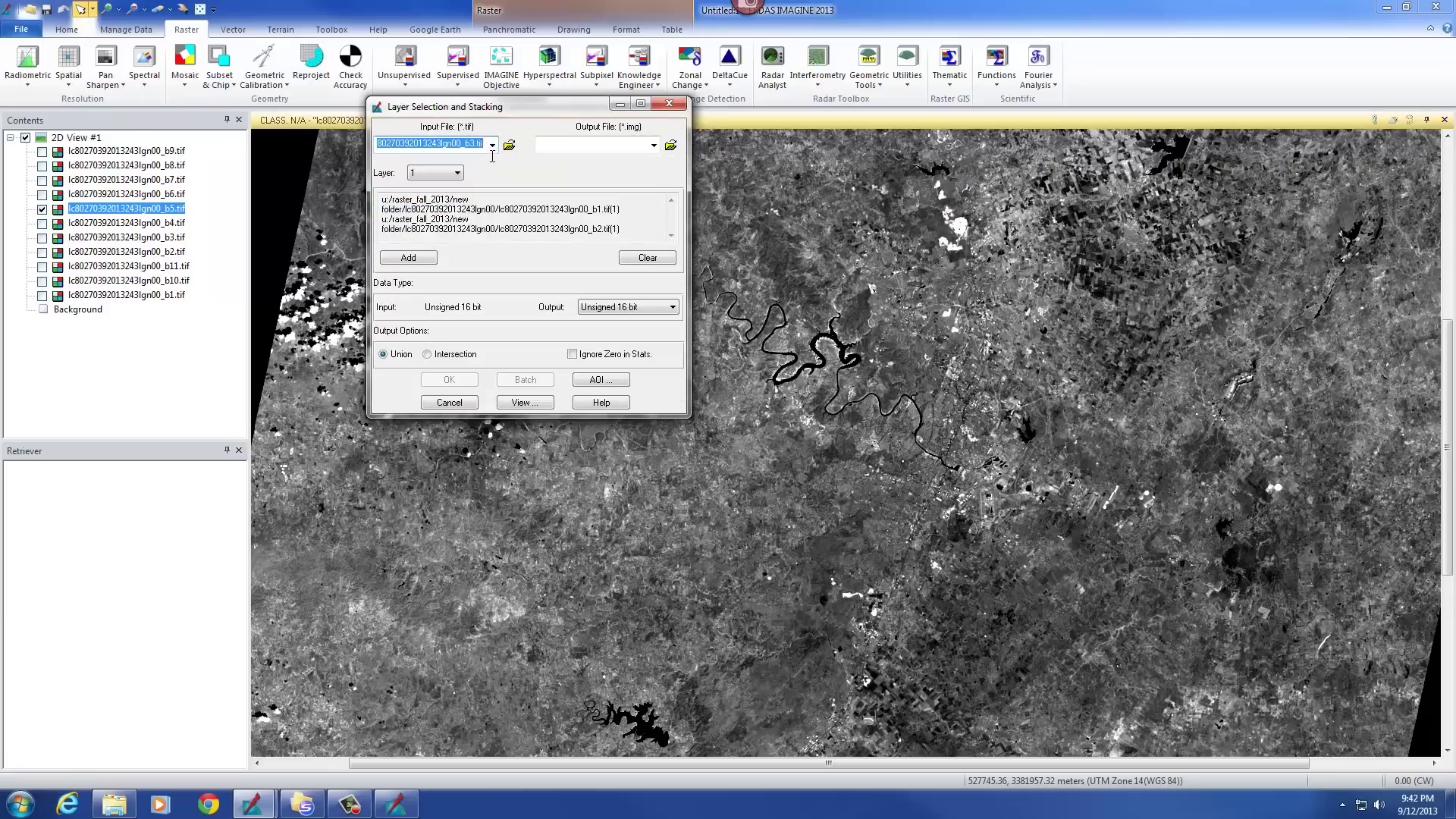
pyautogui.click(408, 259)
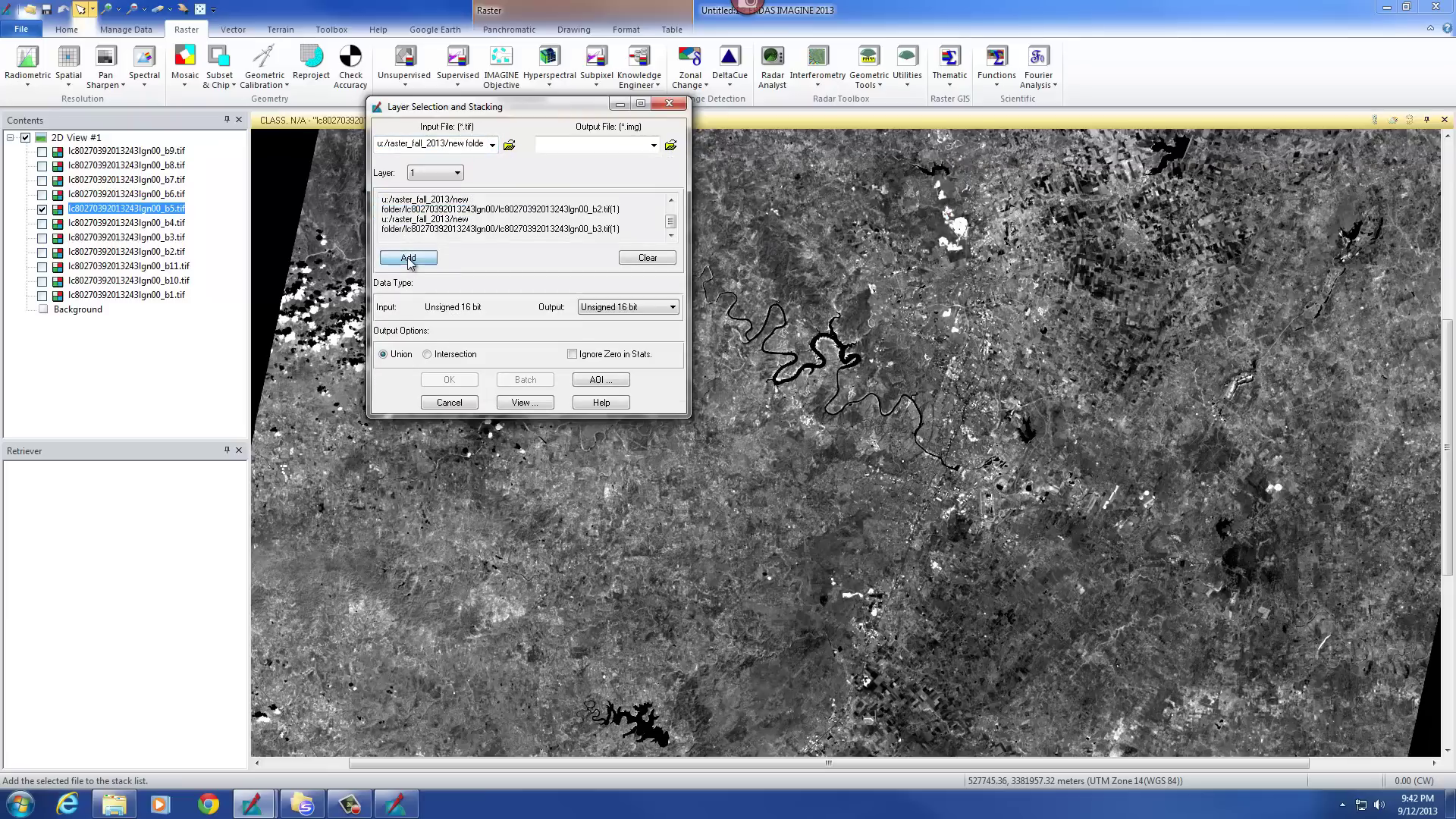
pyautogui.click(492, 145)
pyautogui.click(494, 233)
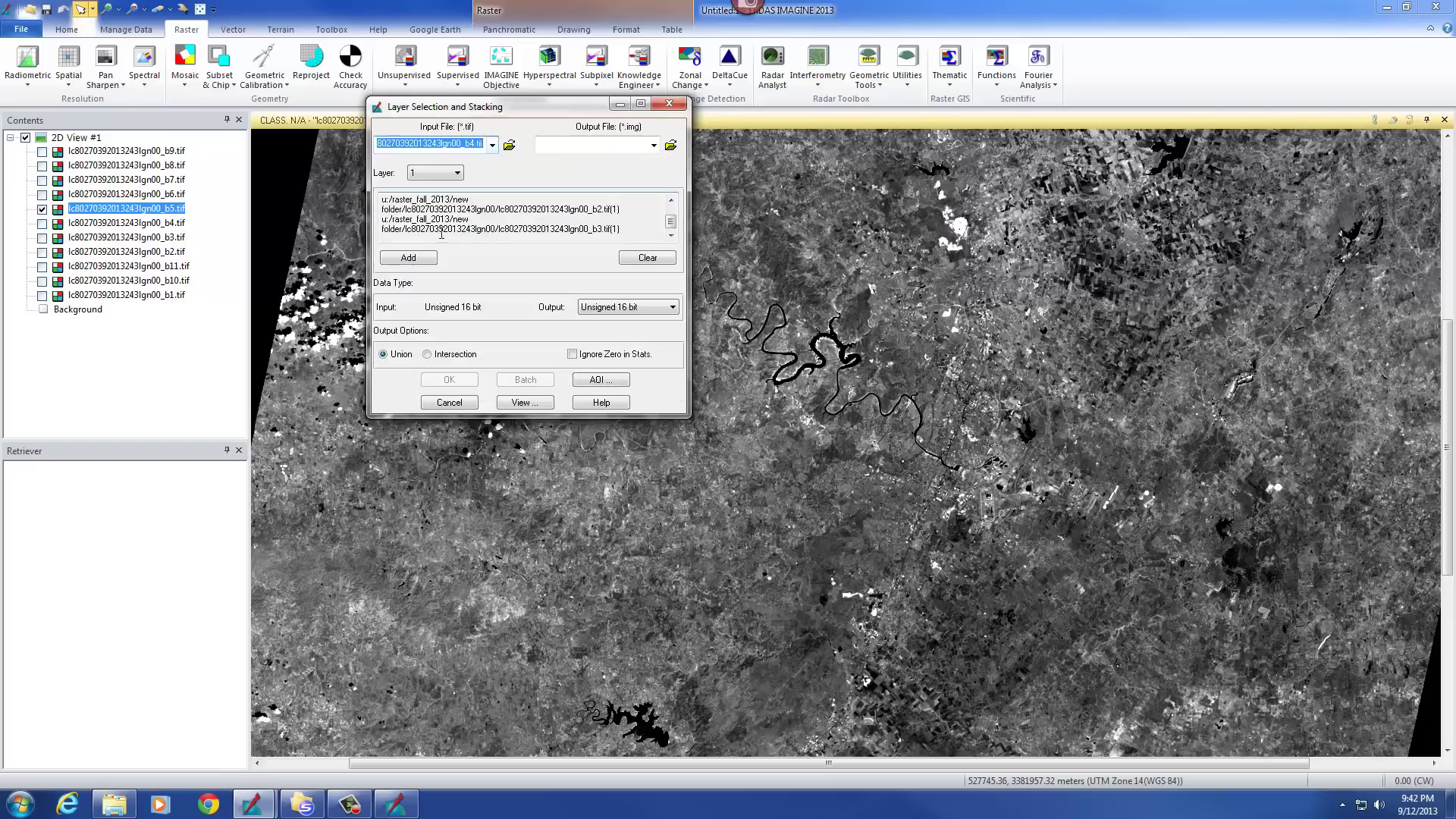
pyautogui.click(407, 259)
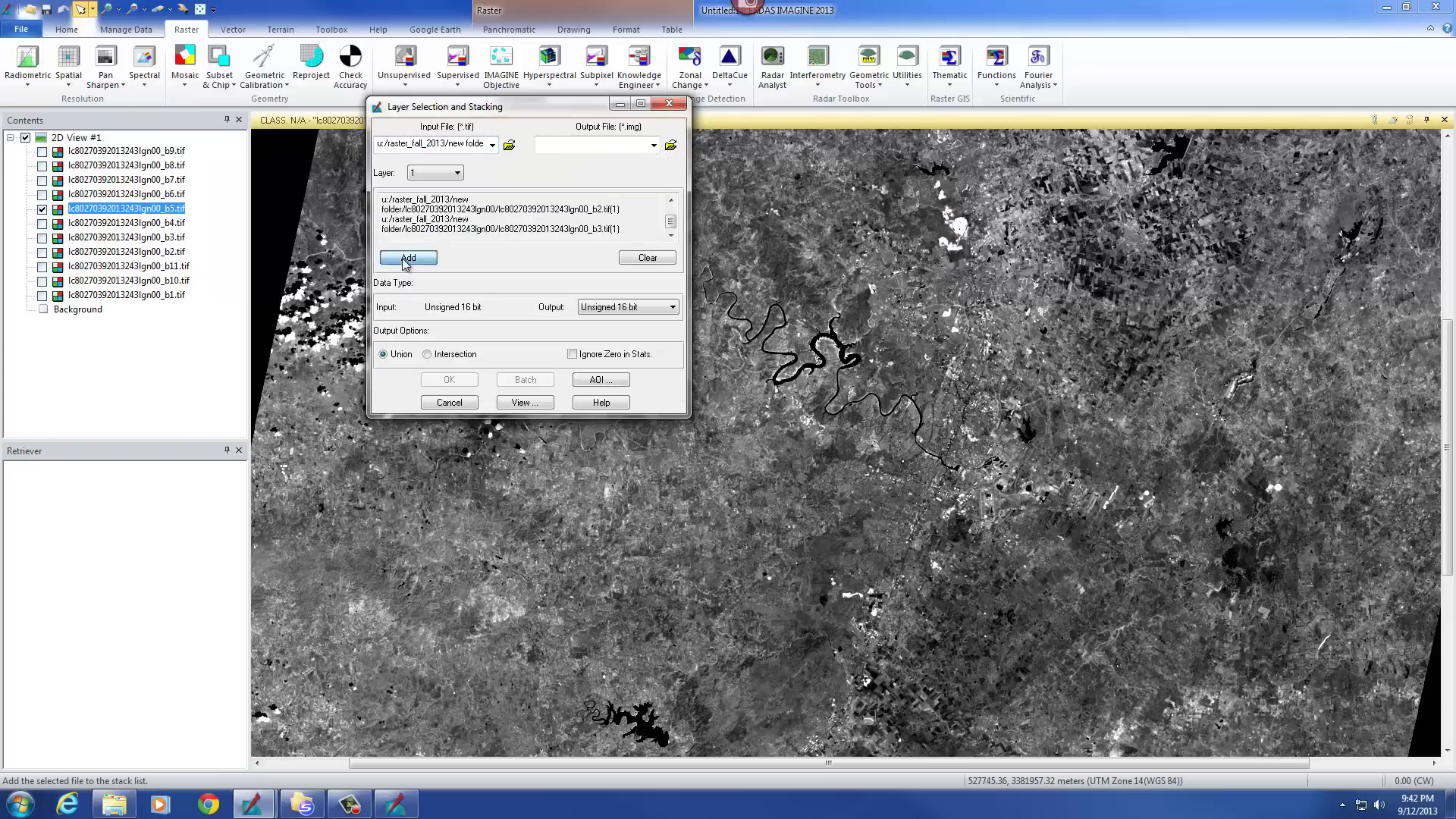
# - Add layer 1 of the b5, b6 and b7 TIFF files to the stack list in band order
pyautogui.click(492, 145)
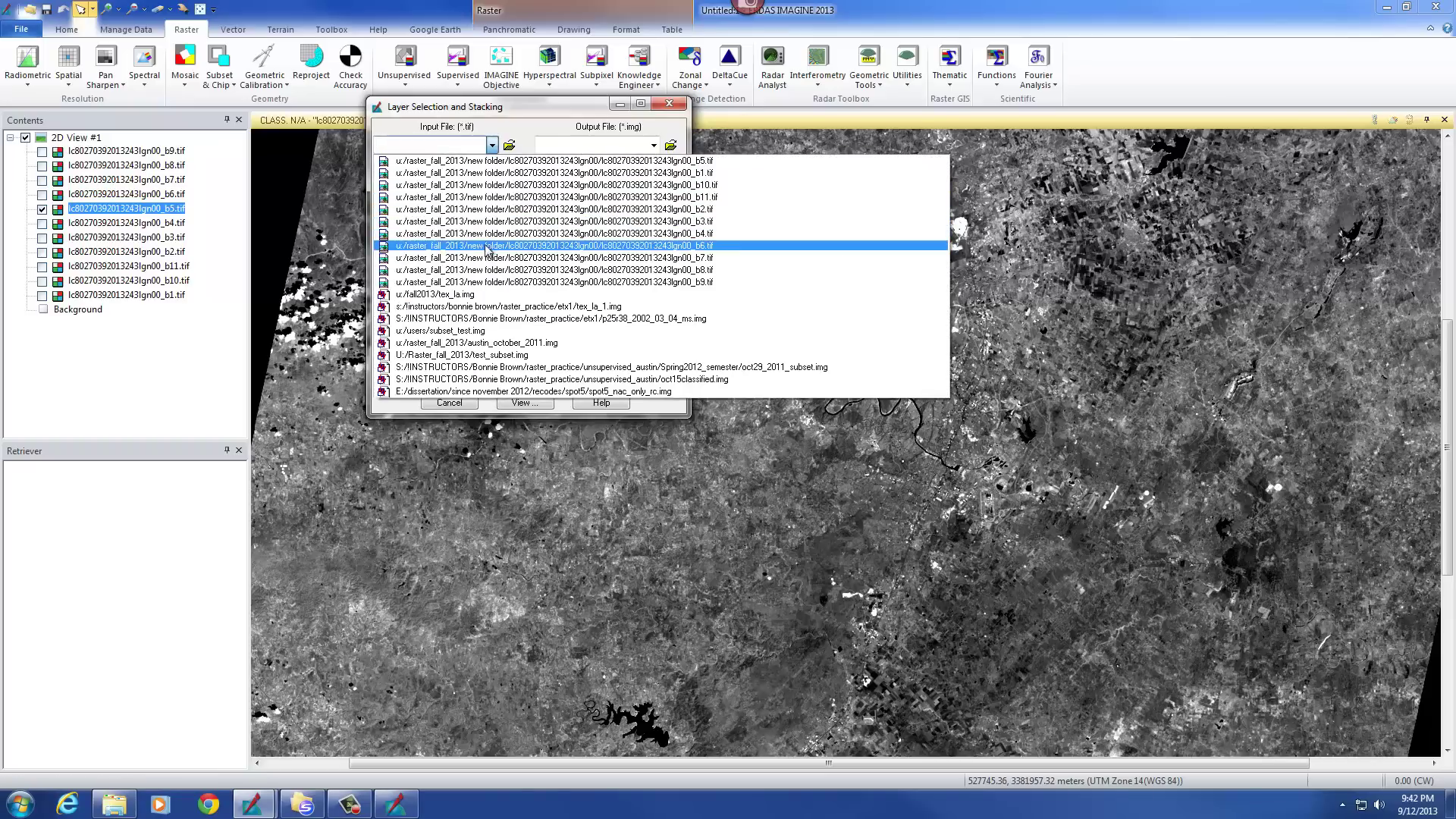
pyautogui.click(502, 161)
pyautogui.click(415, 258)
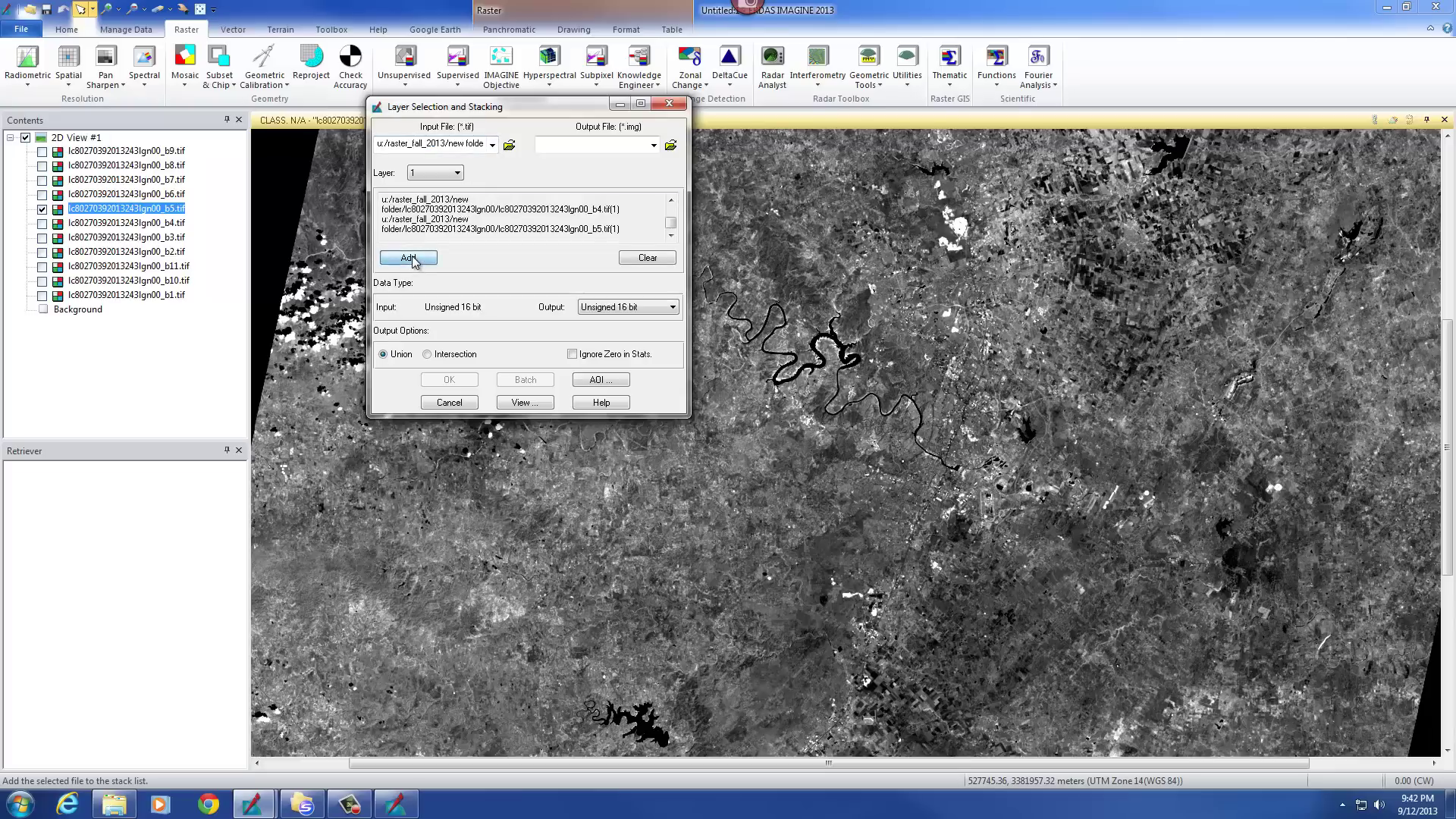
pyautogui.click(492, 146)
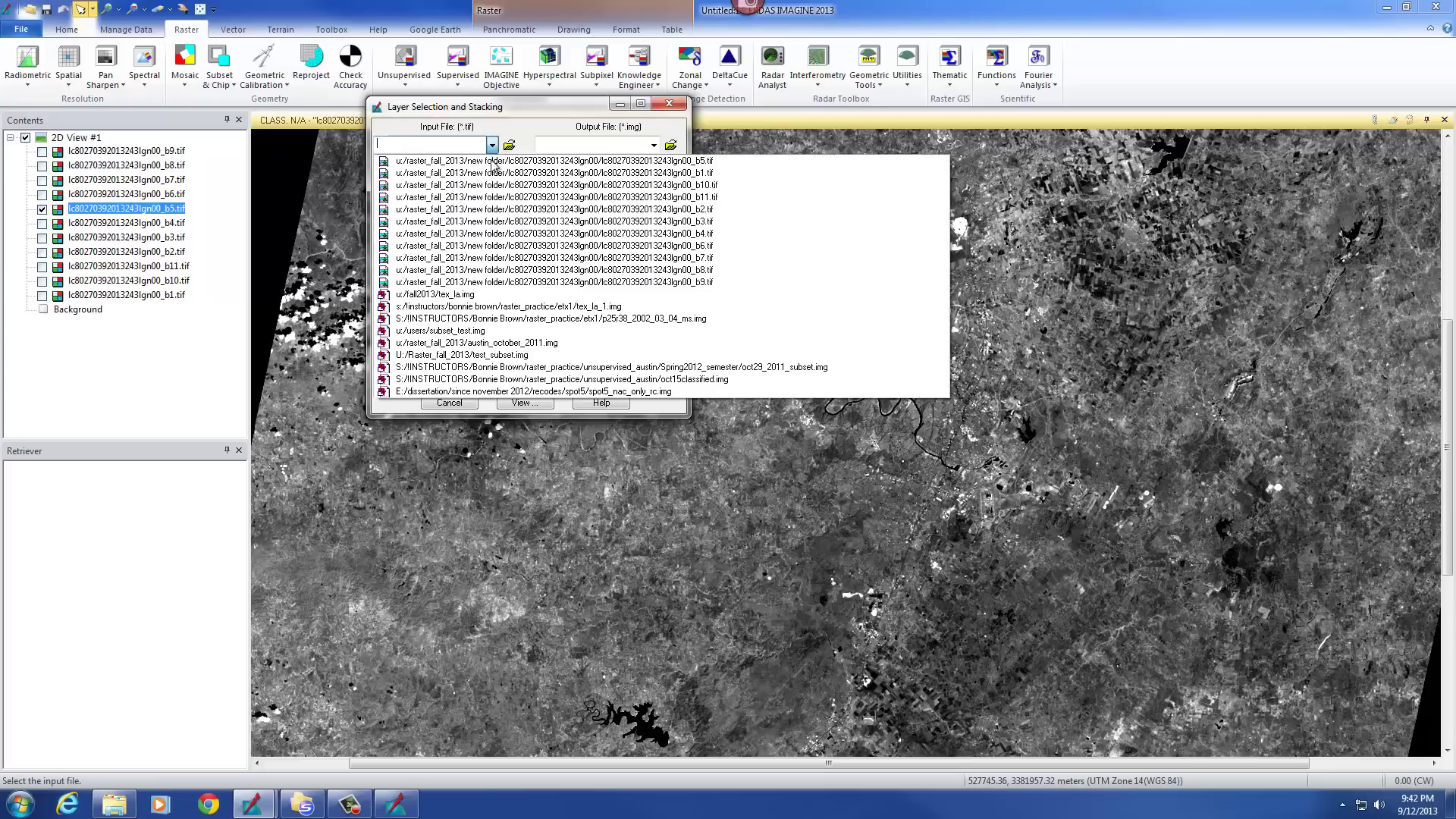
pyautogui.click(501, 245)
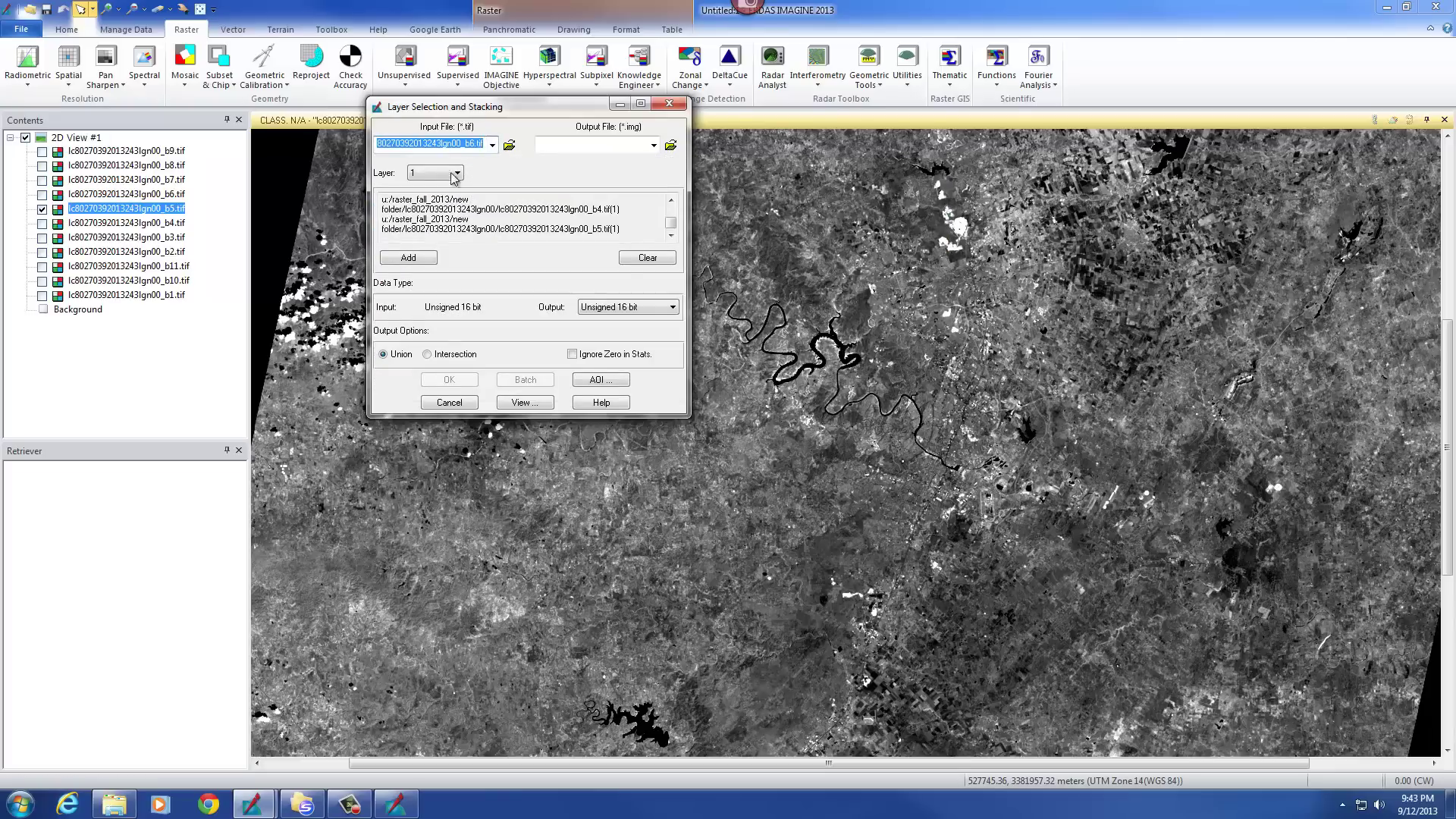
pyautogui.click(412, 259)
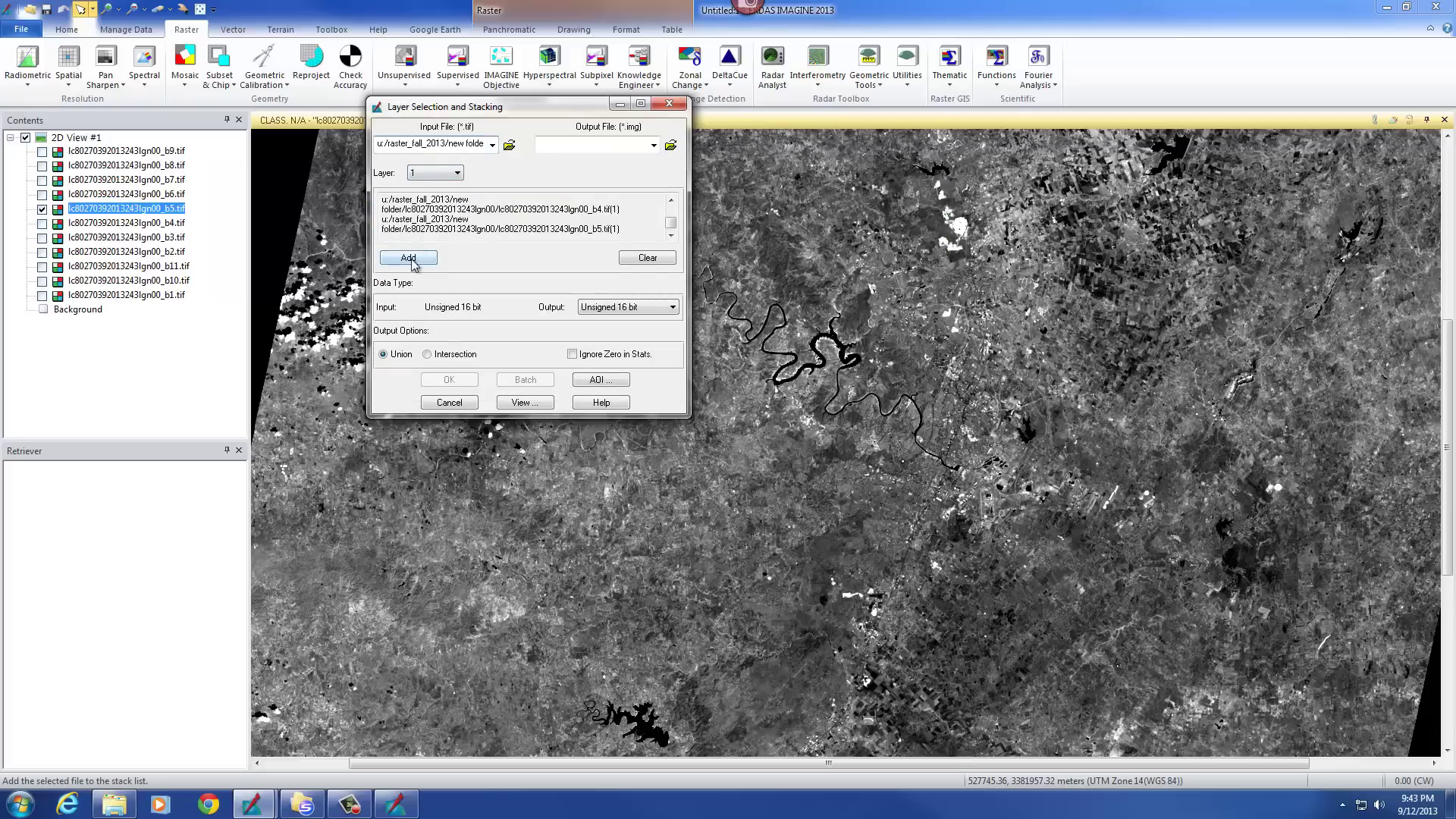
pyautogui.click(495, 146)
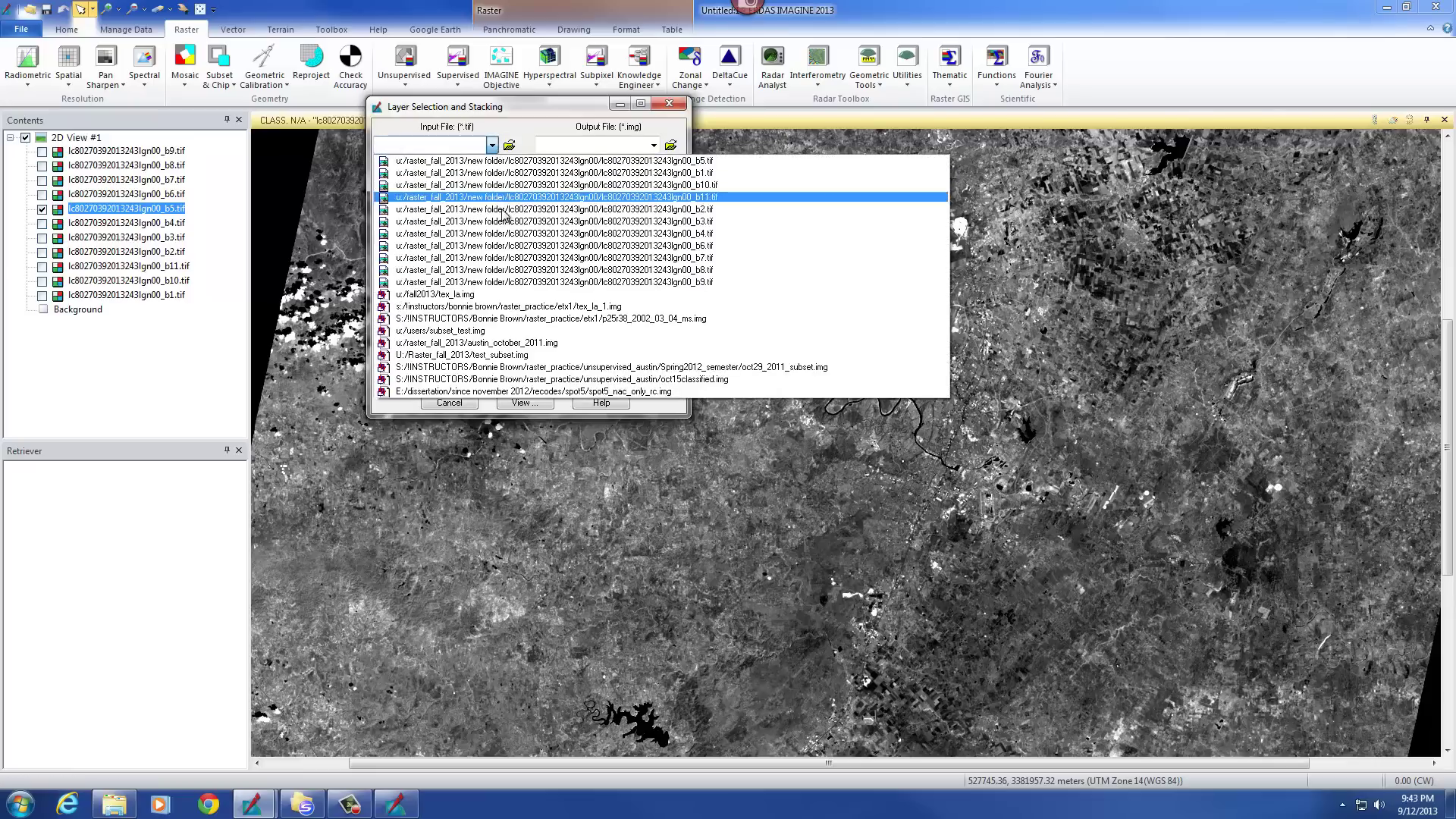
pyautogui.click(498, 259)
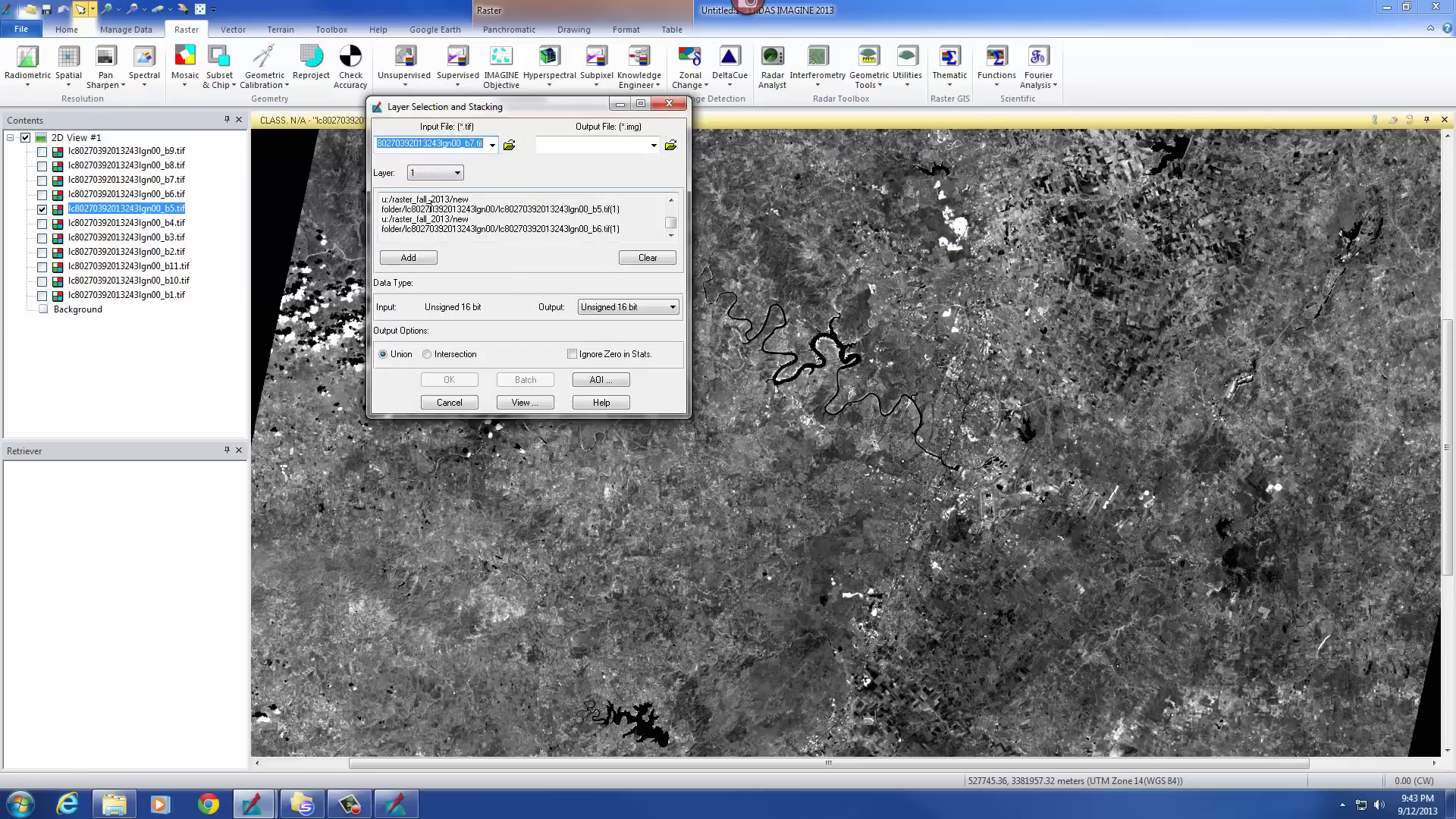
pyautogui.click(424, 261)
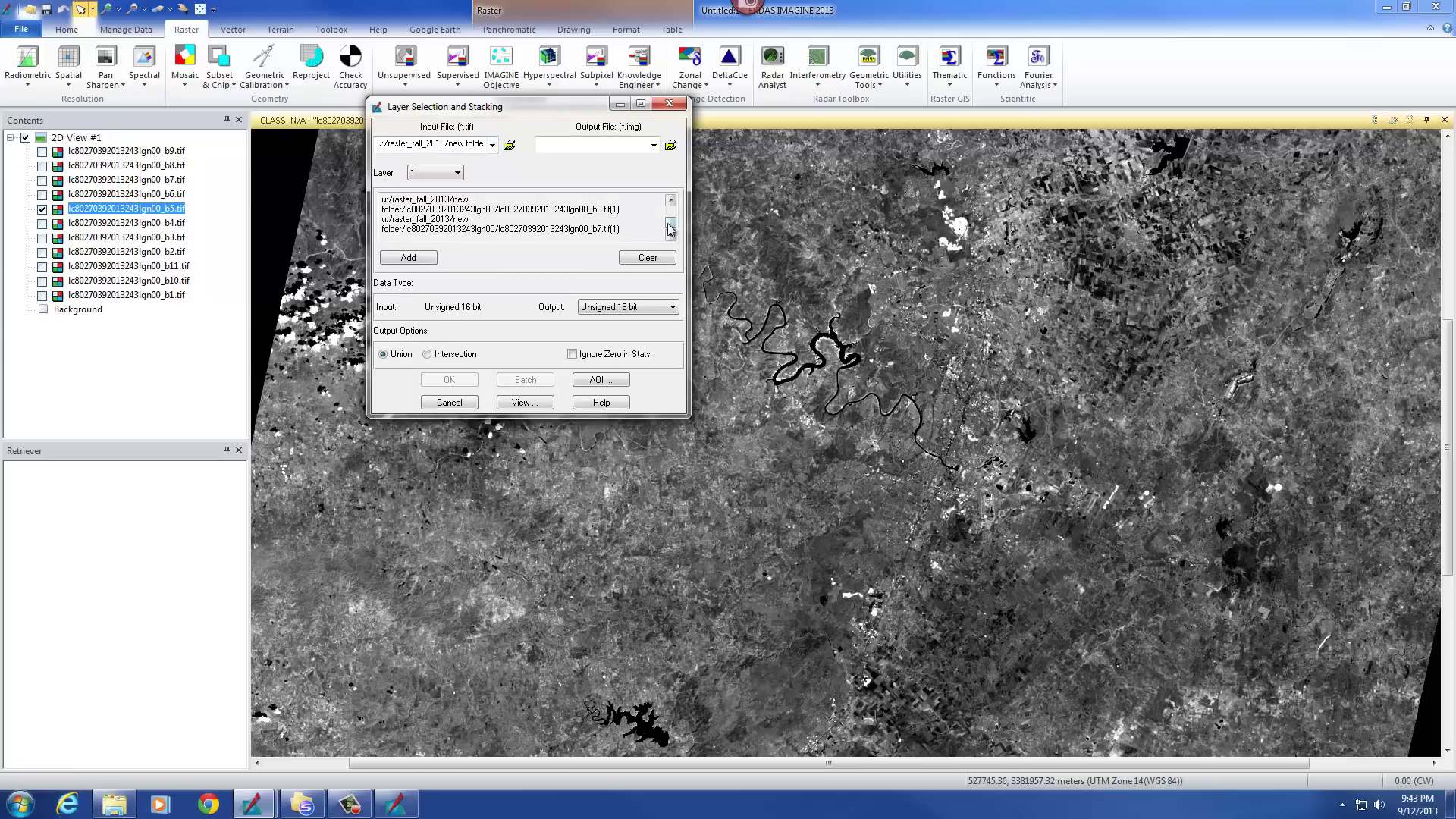
# - Review the stack list from the first entry to the last to check the band order
pyautogui.moveTo(672, 224); pyautogui.dragTo(672, 212)
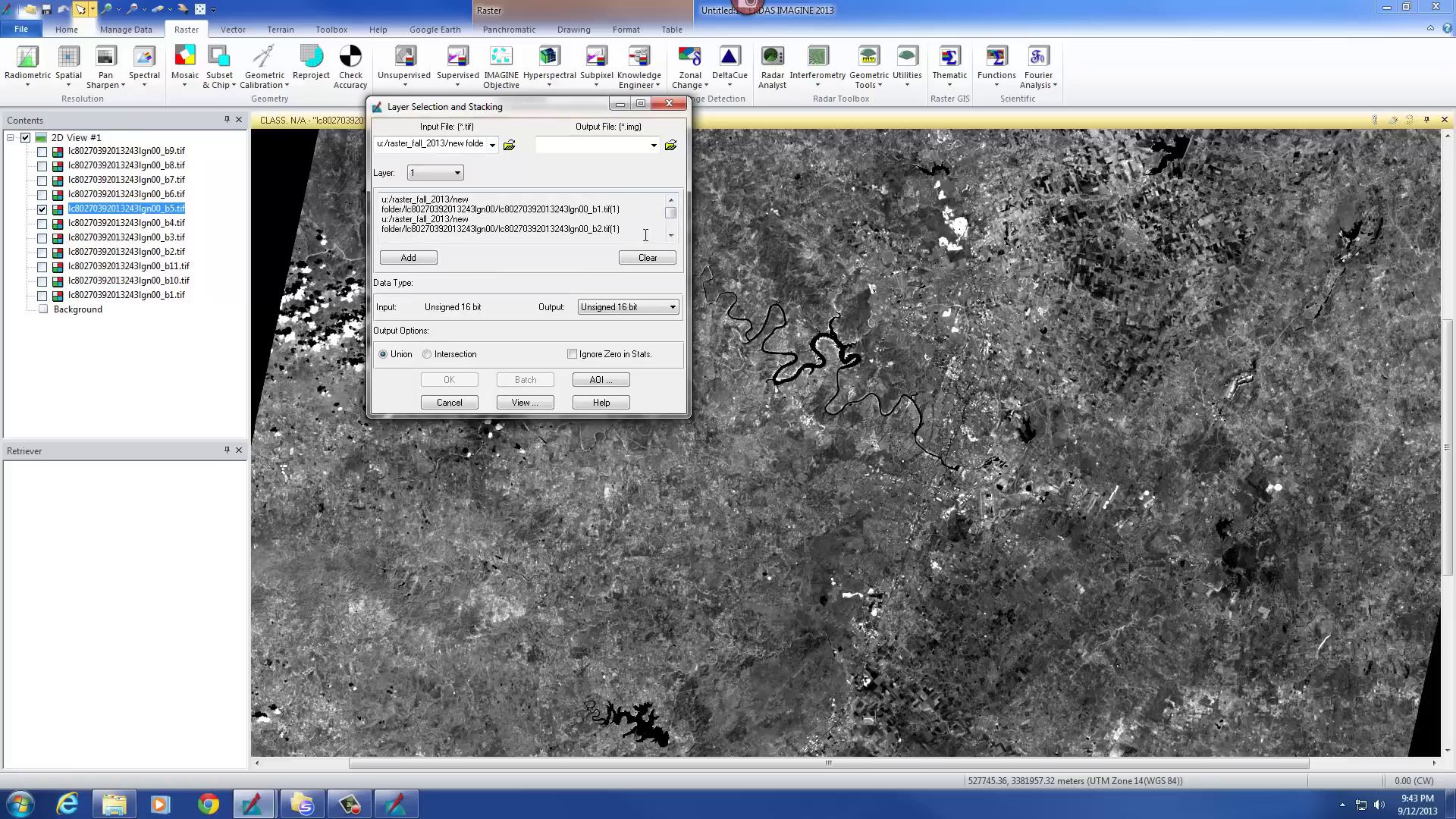
pyautogui.click(671, 235)
pyautogui.click(671, 235)
pyautogui.click(671, 236)
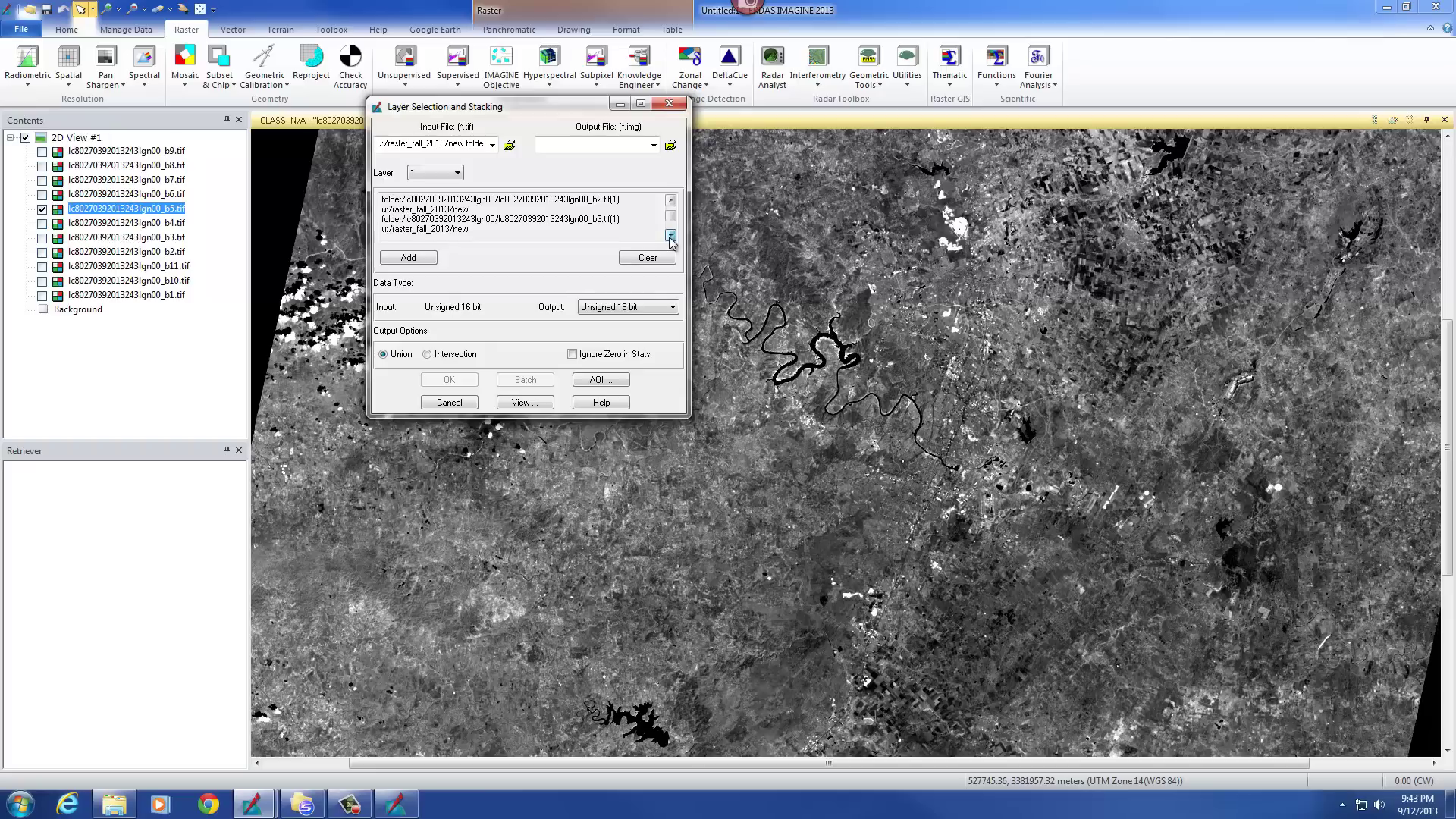
pyautogui.click(671, 235)
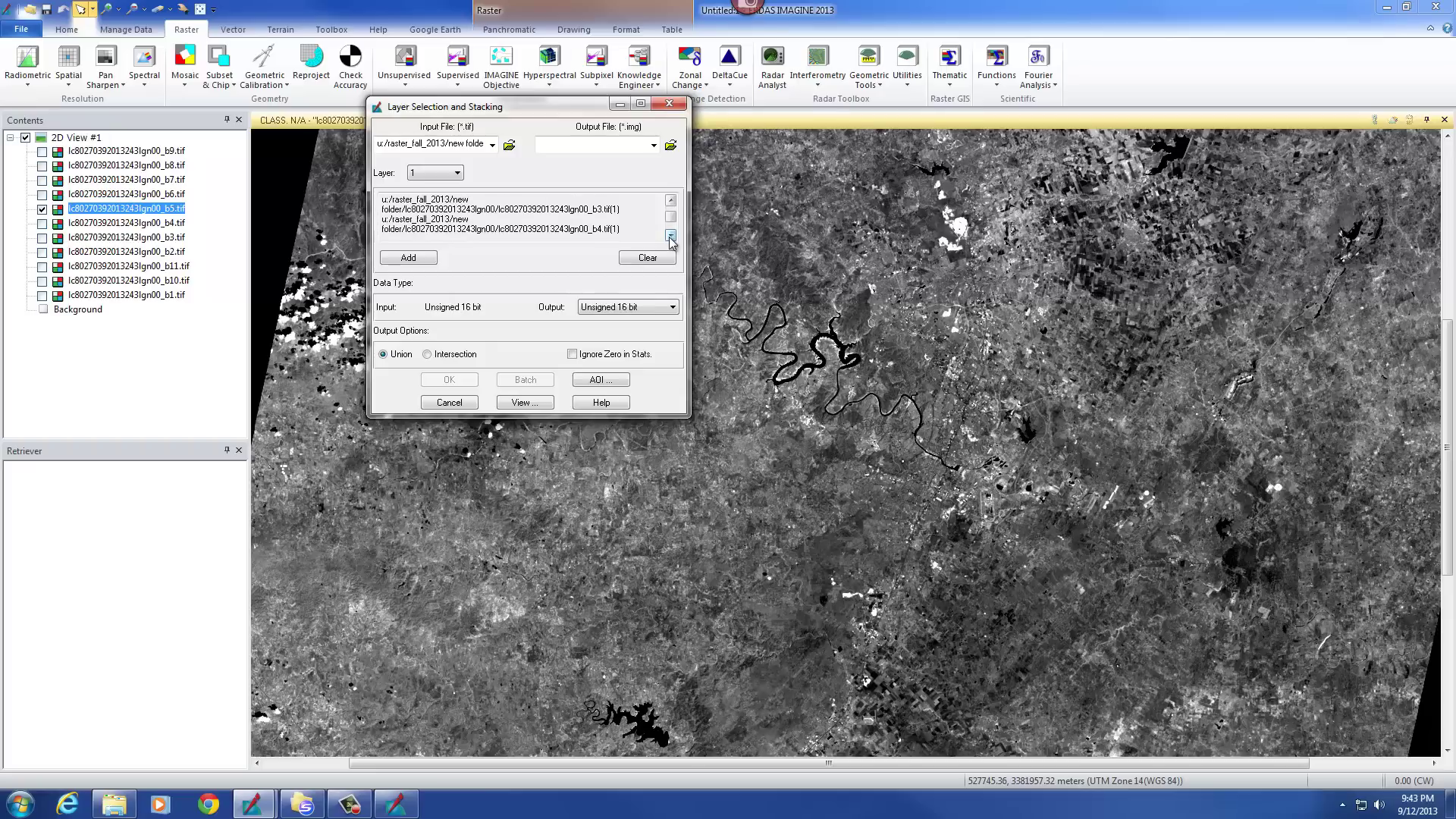
pyautogui.click(671, 235)
pyautogui.click(670, 235)
pyautogui.click(670, 235)
pyautogui.click(671, 235)
pyautogui.click(671, 236)
pyautogui.click(670, 235)
# - Run the layer stack with zeros ignored in statistics, saving the output as 083113_2739.img in U:/Raster_fall_2013/New folder
pyautogui.click(410, 257)
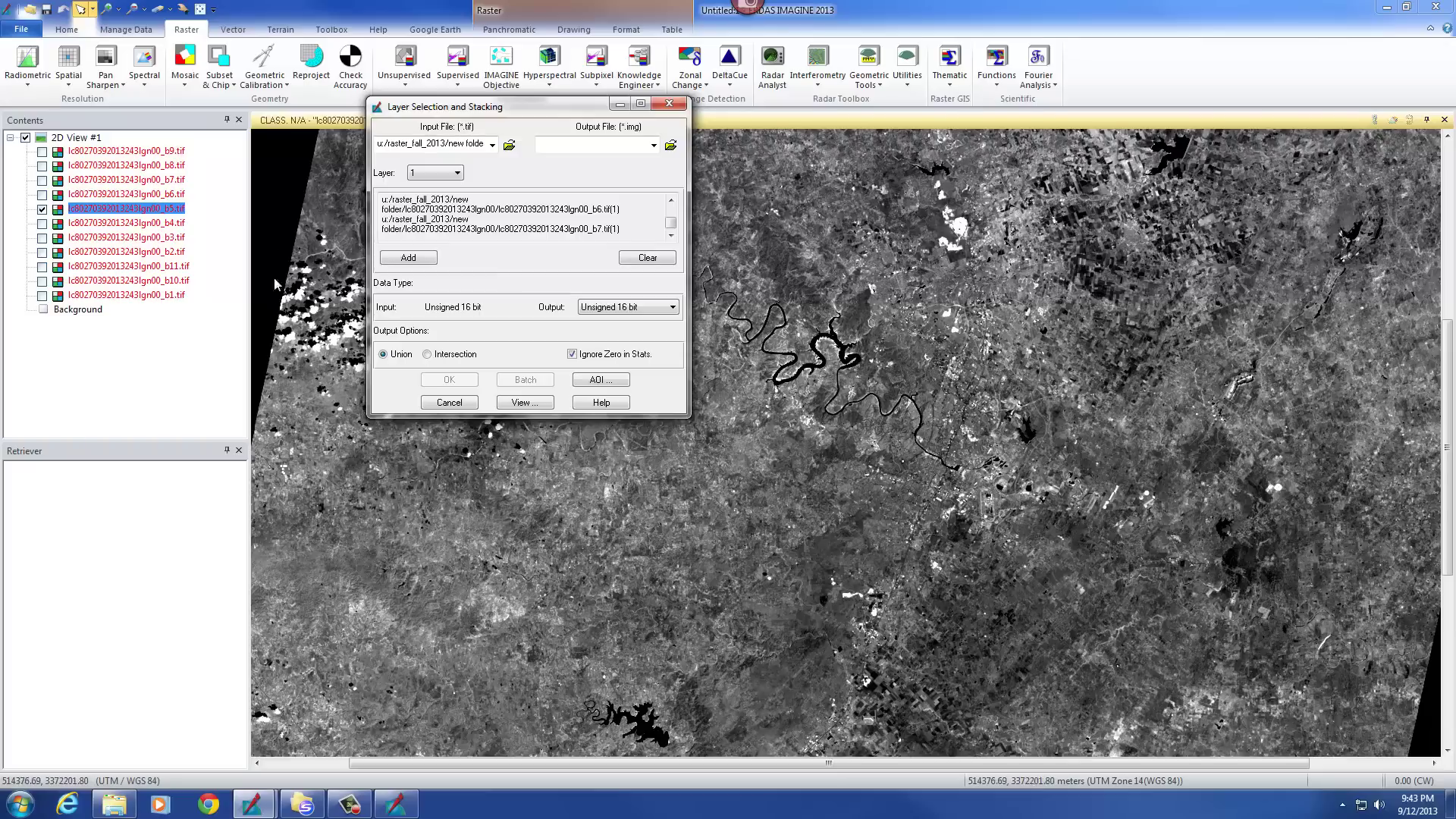
pyautogui.click(671, 145)
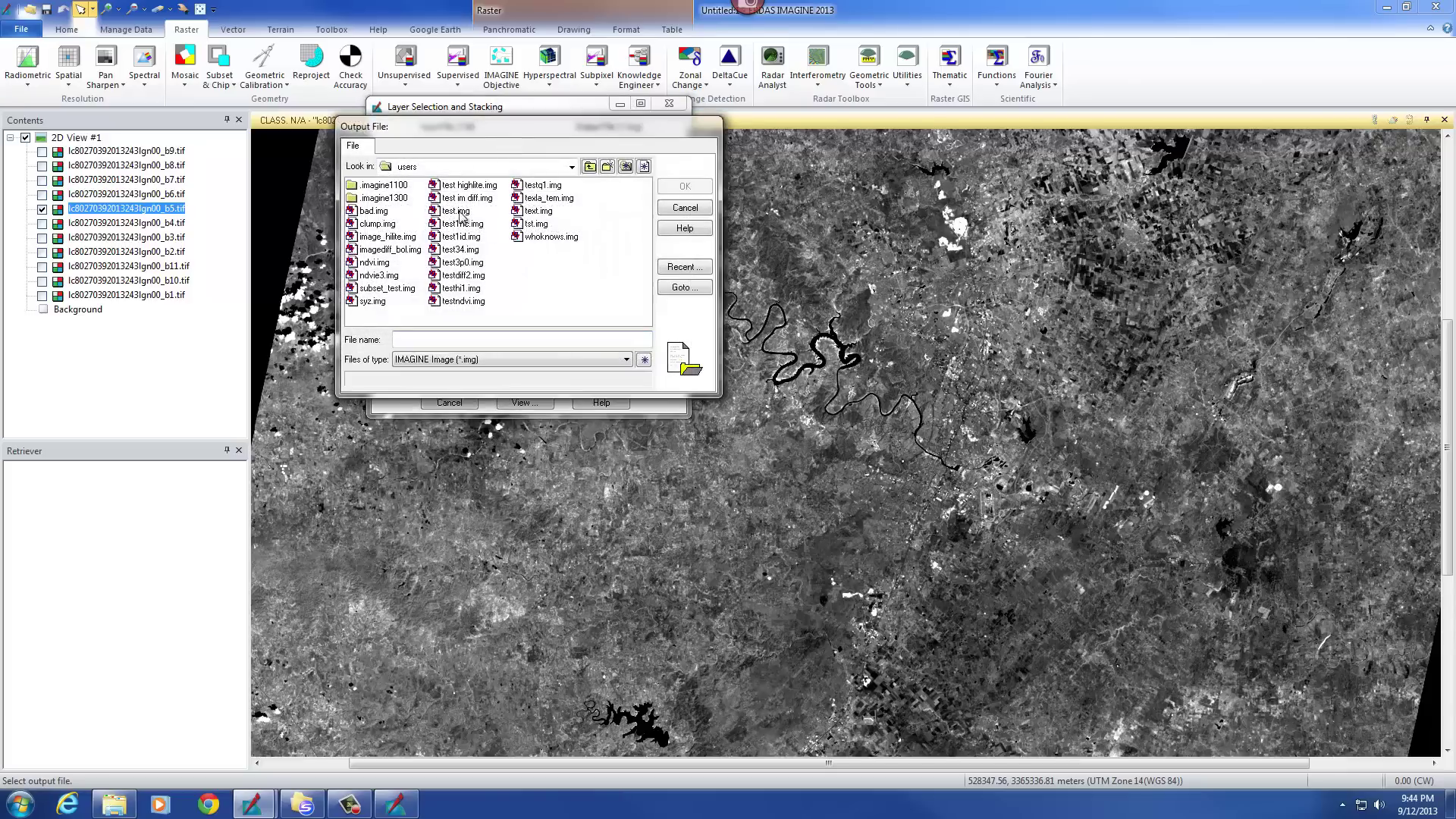
pyautogui.click(499, 167)
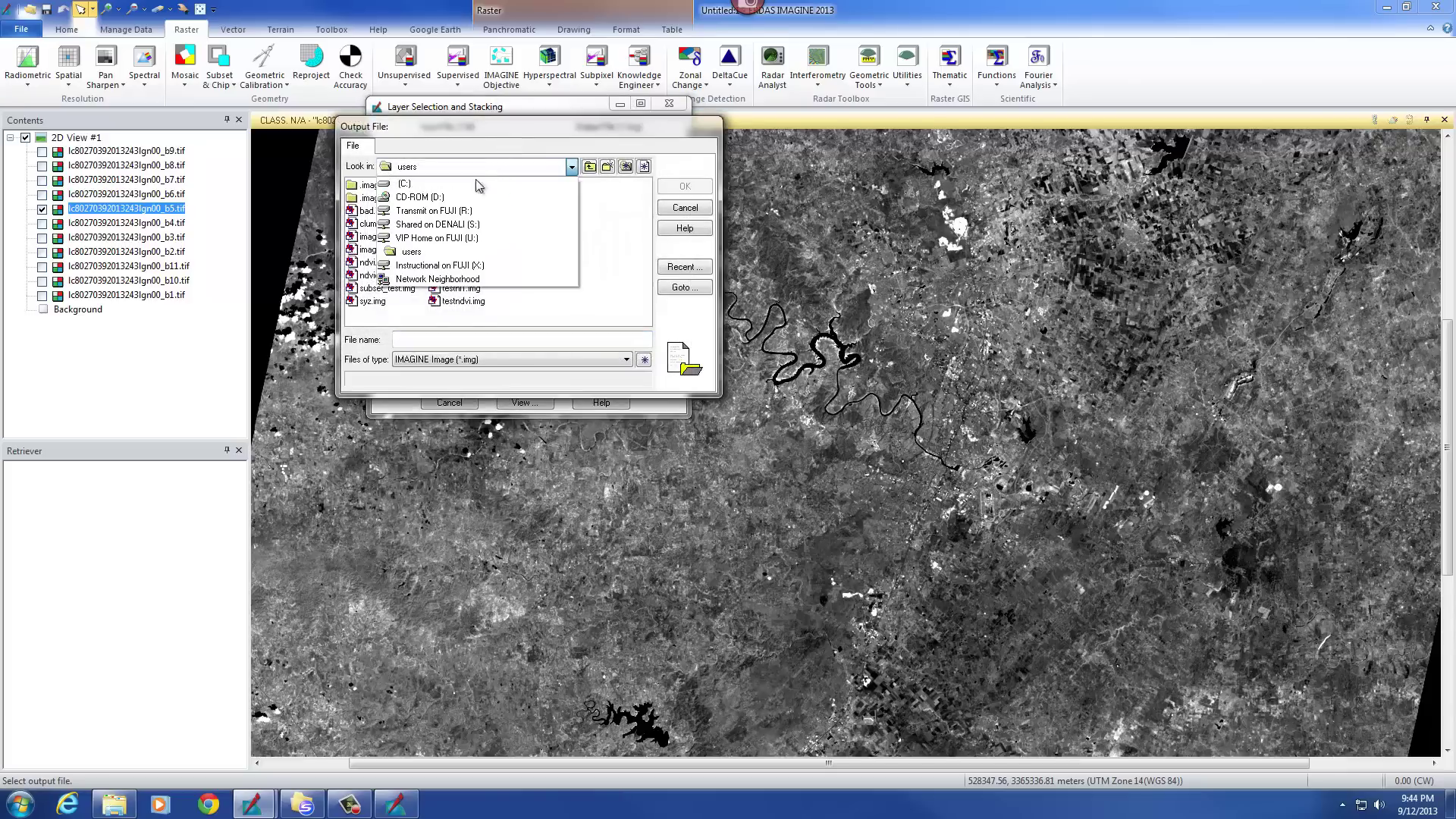
pyautogui.click(440, 238)
pyautogui.click(571, 320)
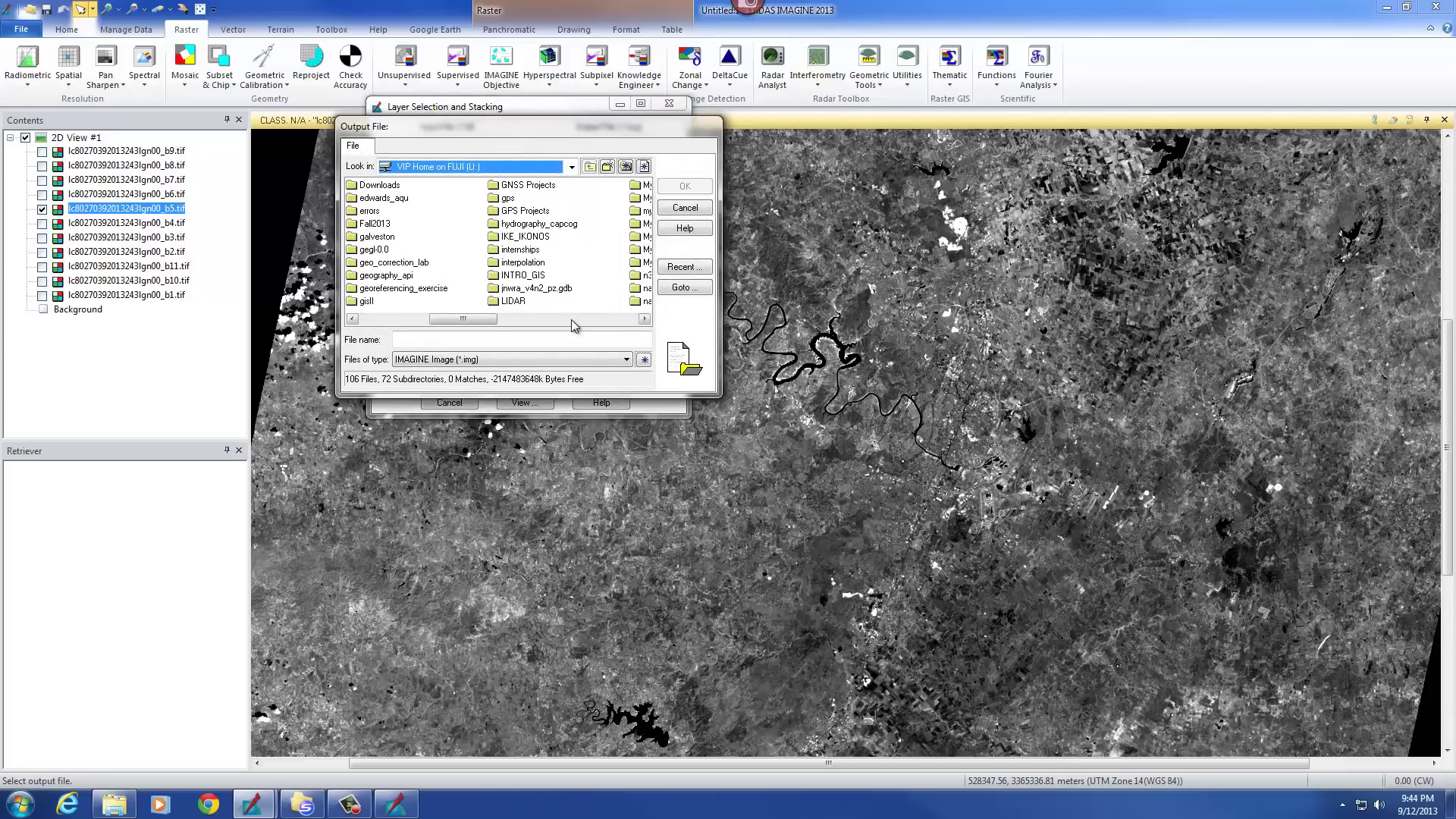
pyautogui.click(571, 320)
pyautogui.doubleClick(540, 301)
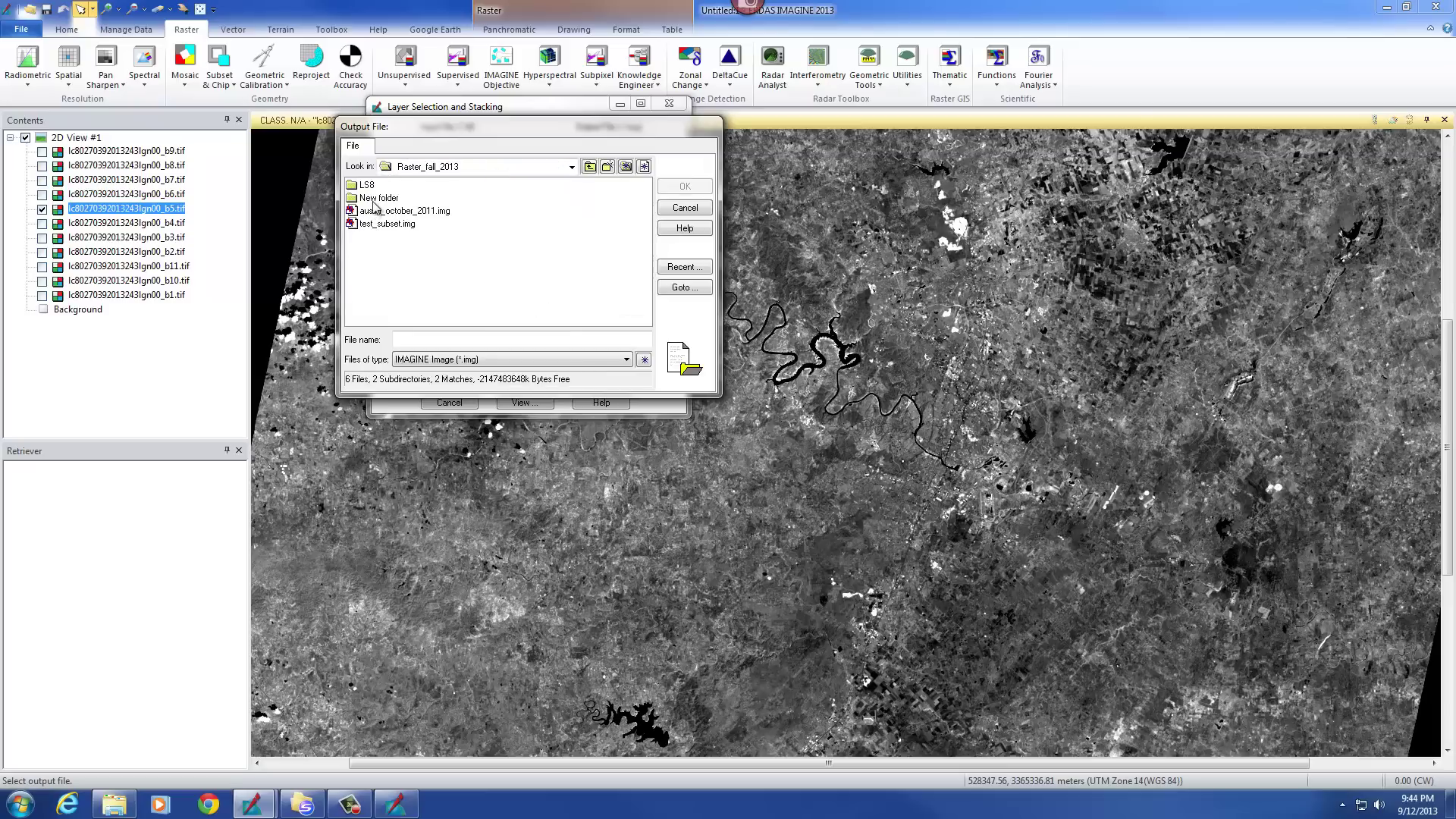
pyautogui.doubleClick(376, 199)
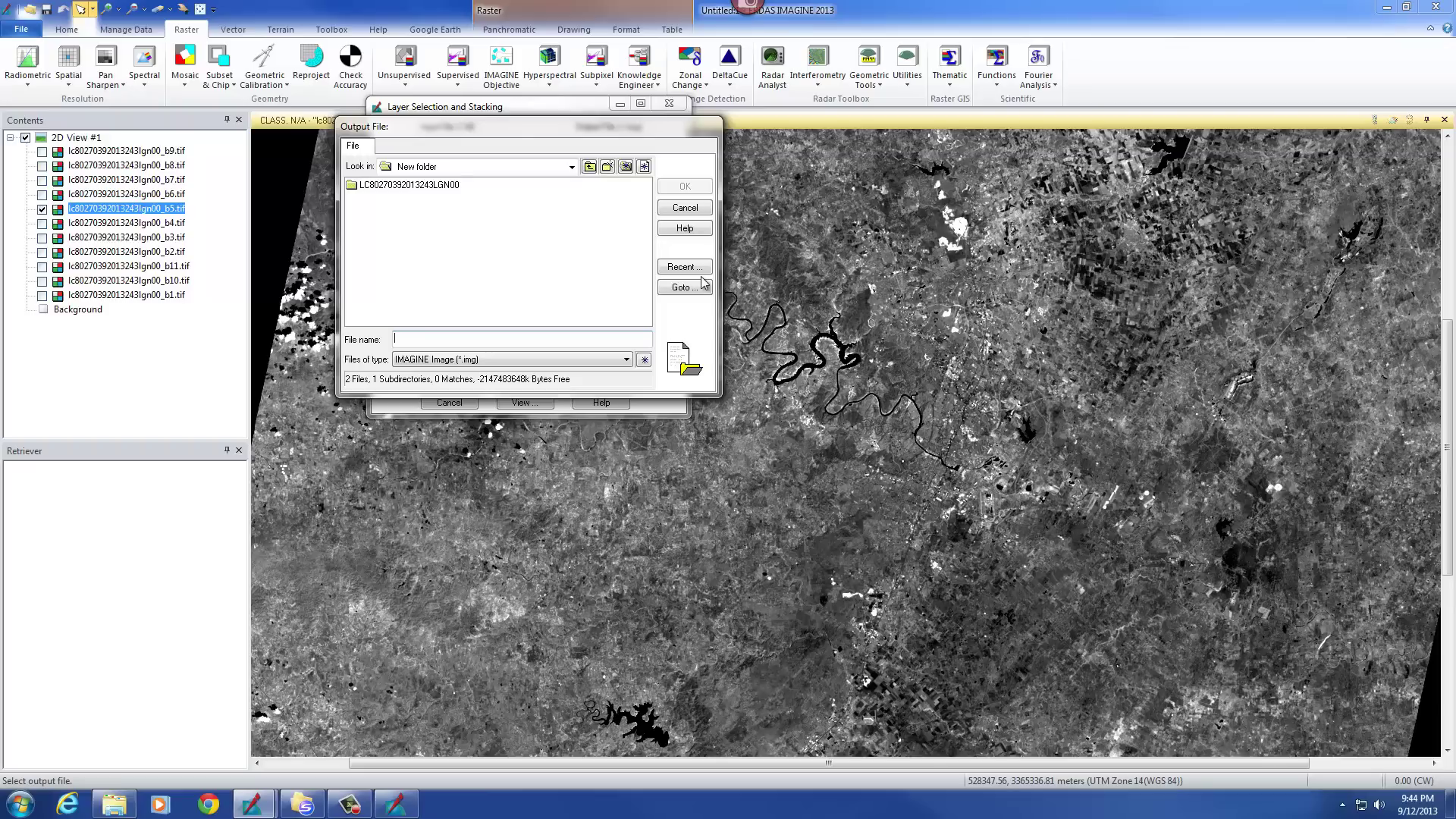
pyautogui.write('083113_2739')
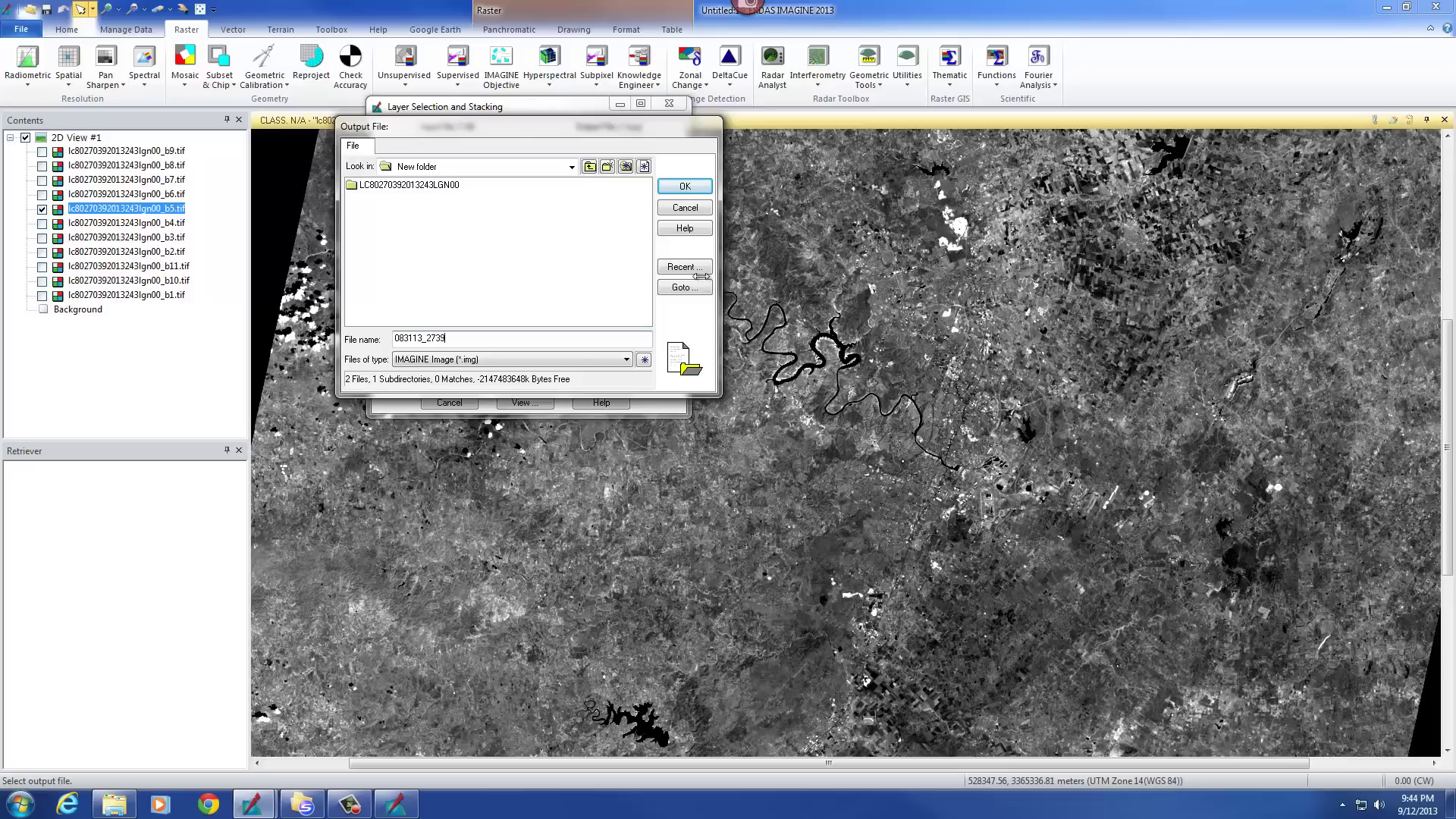
pyautogui.click(690, 190)
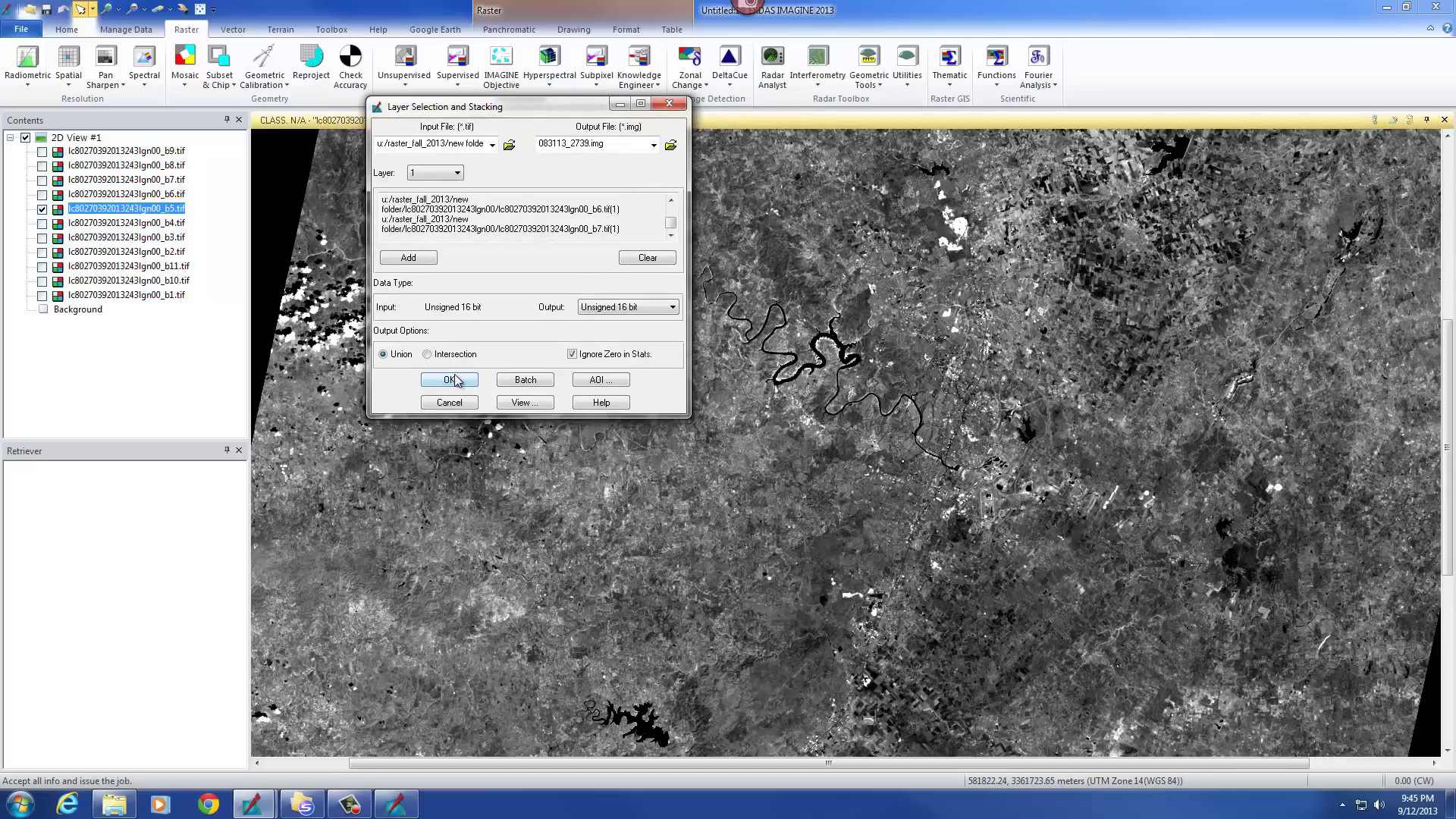
pyautogui.click(455, 380)
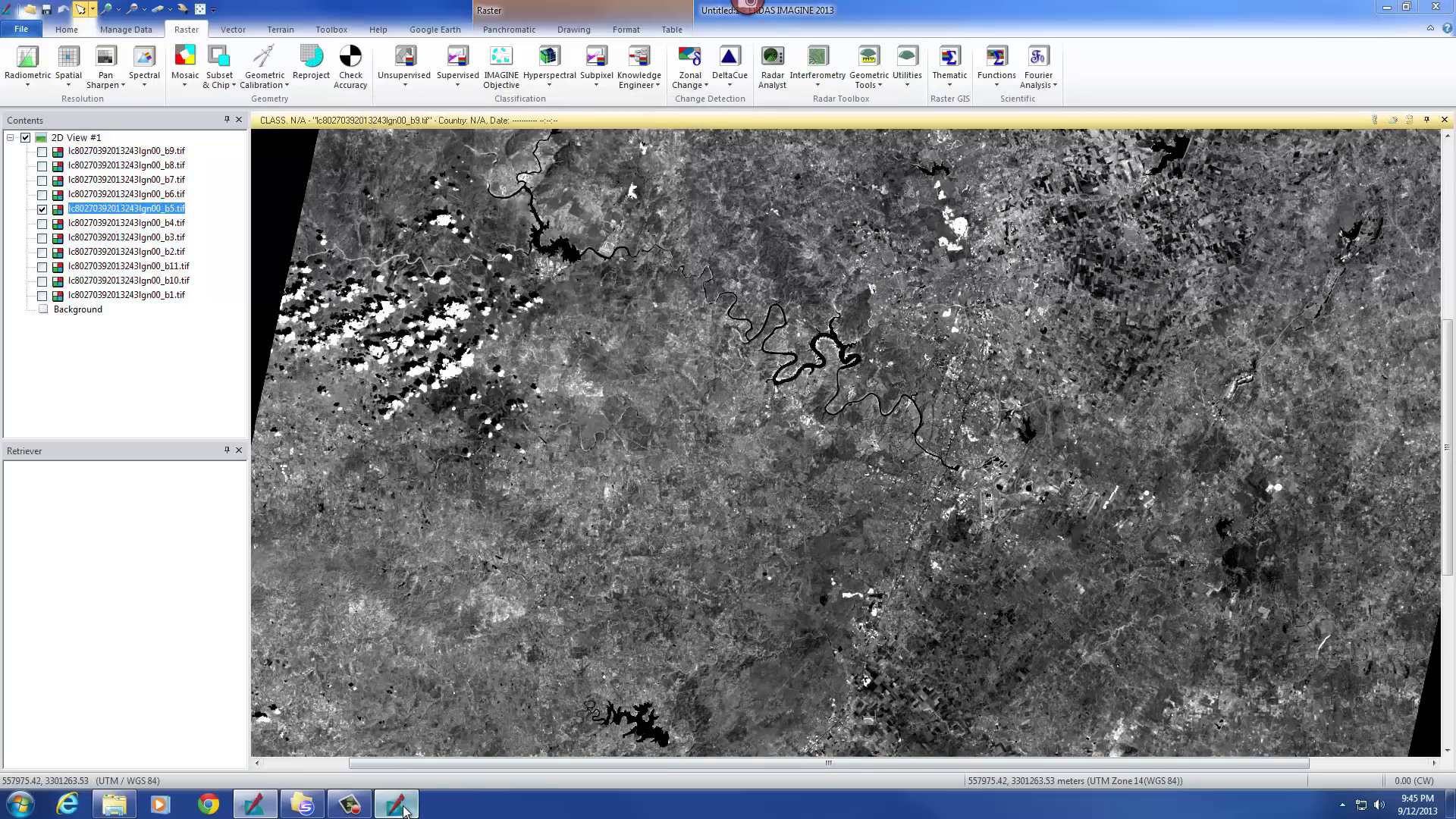
# - Hide the b5 layer and open the stacked image 083113_2739.img in the view
pyautogui.moveTo(1060, 388); pyautogui.dragTo(1059, 431)
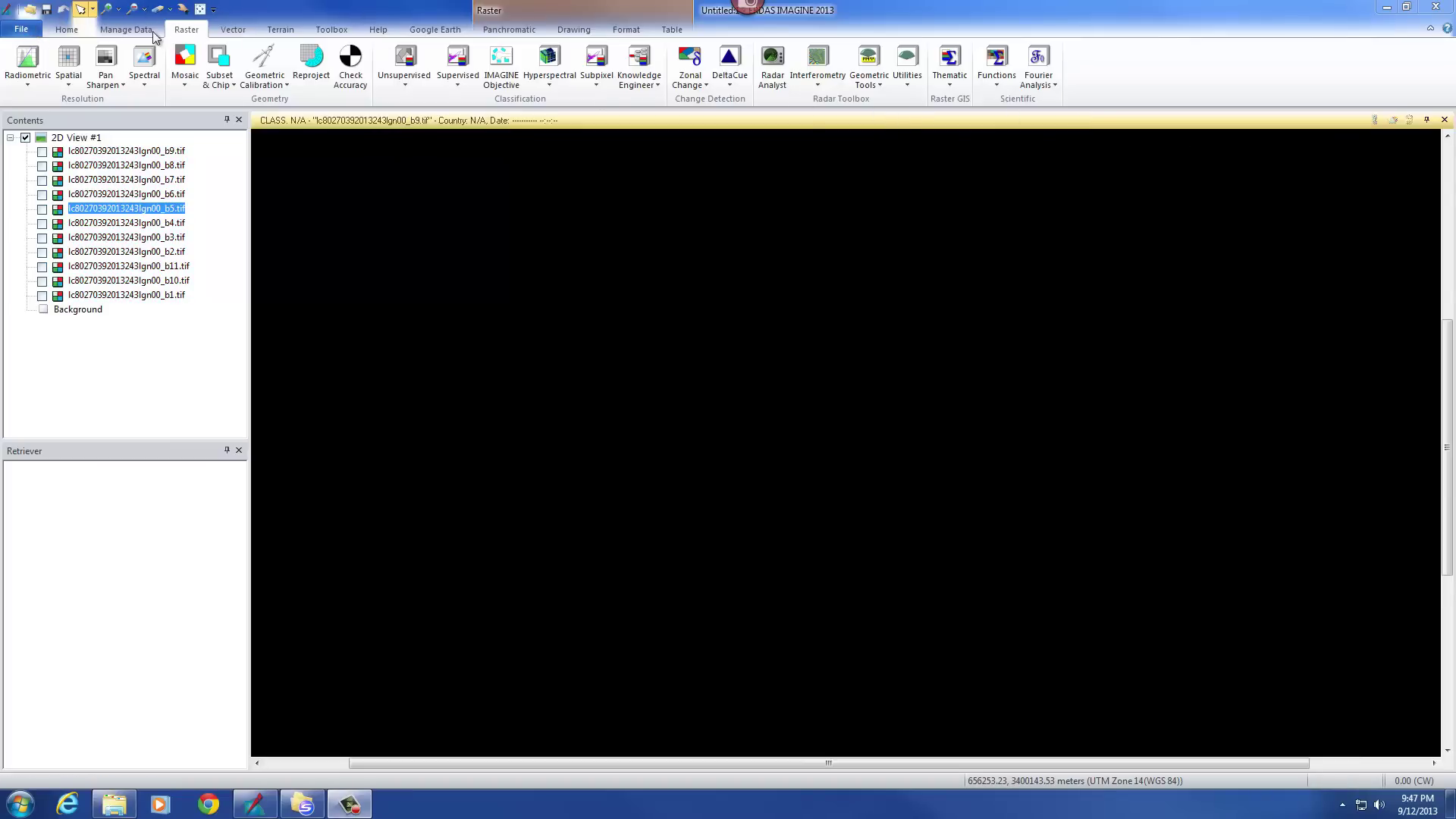
pyautogui.click(25, 138)
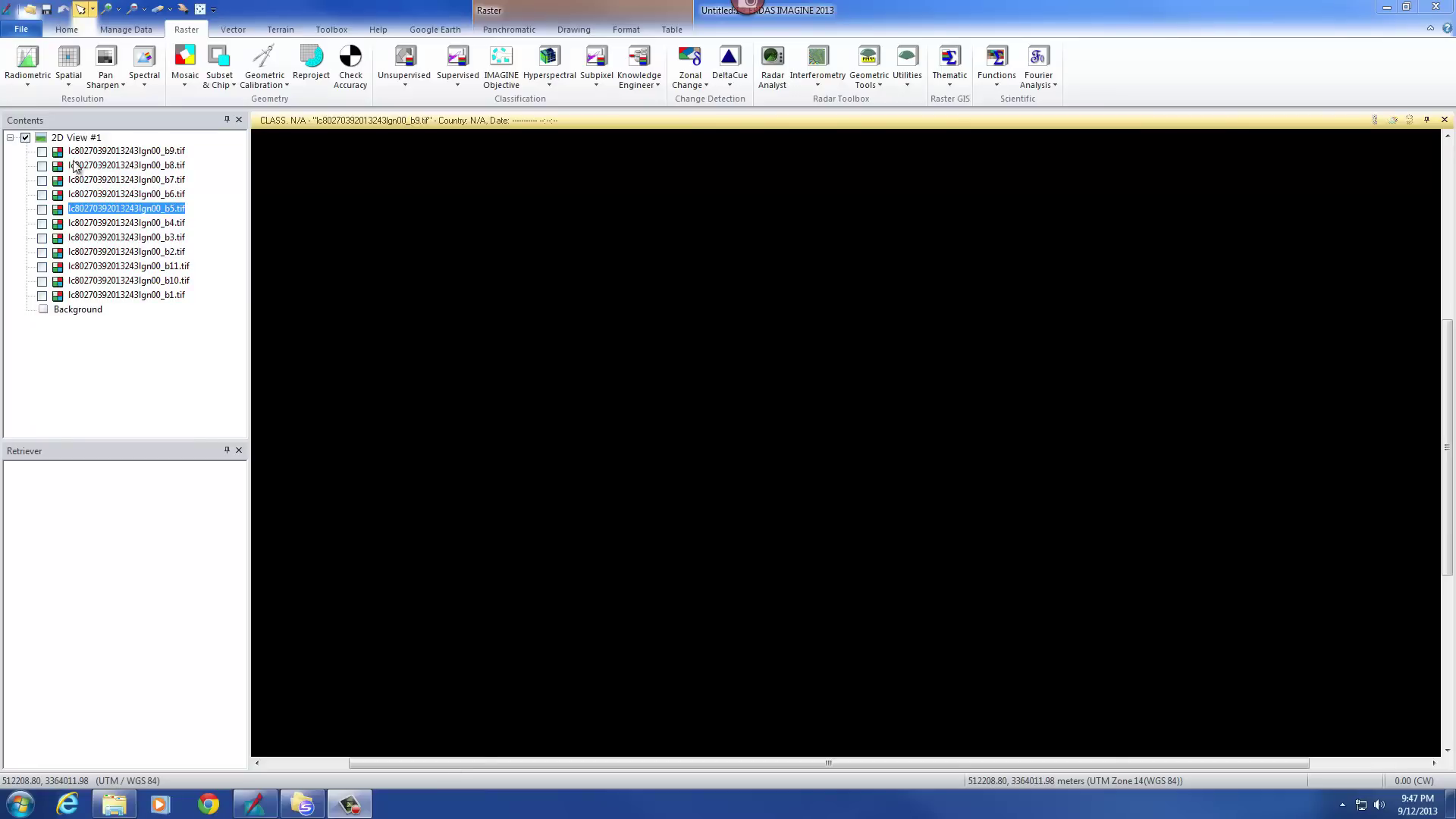
pyautogui.click(22, 32)
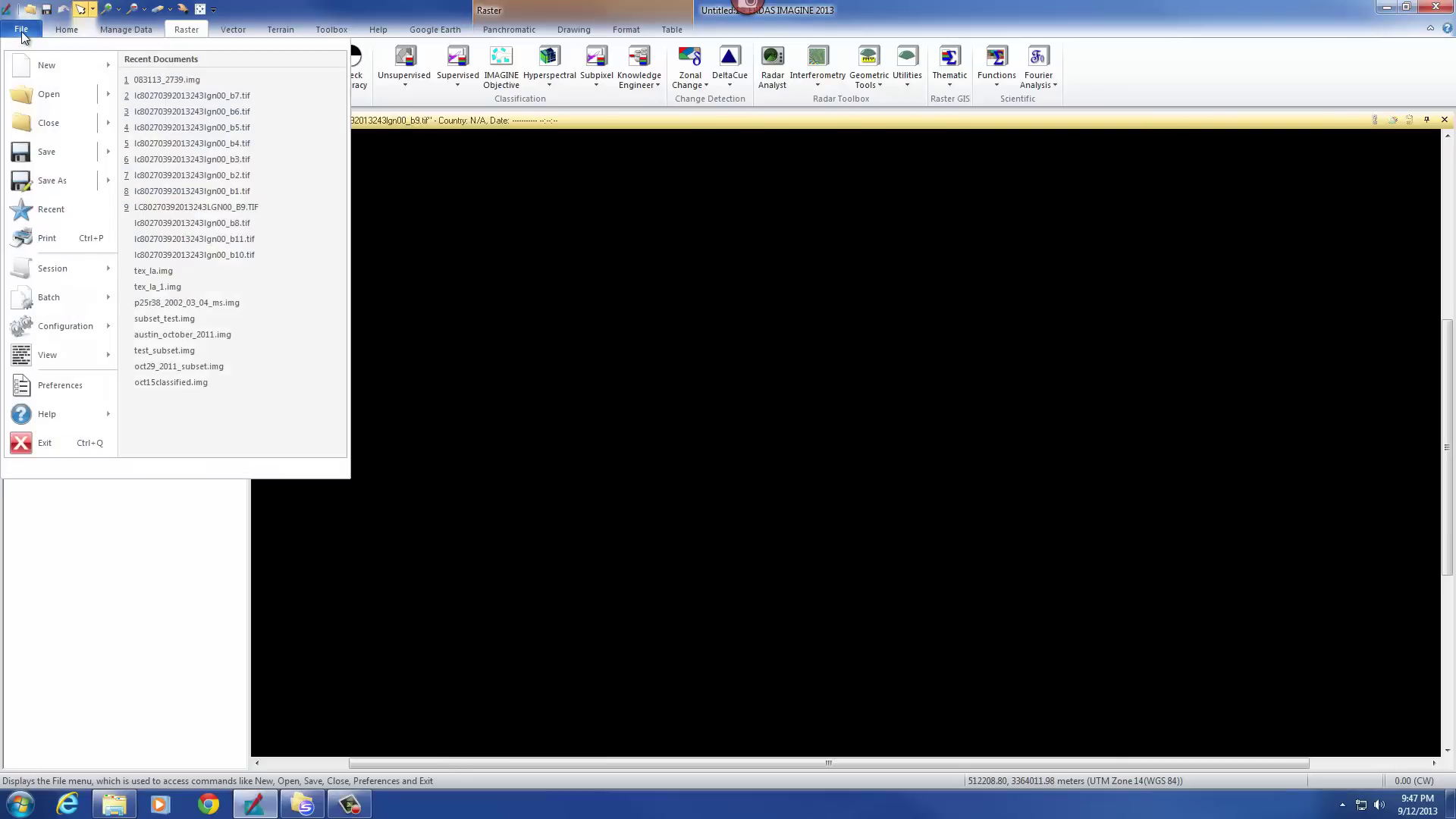
pyautogui.click(197, 79)
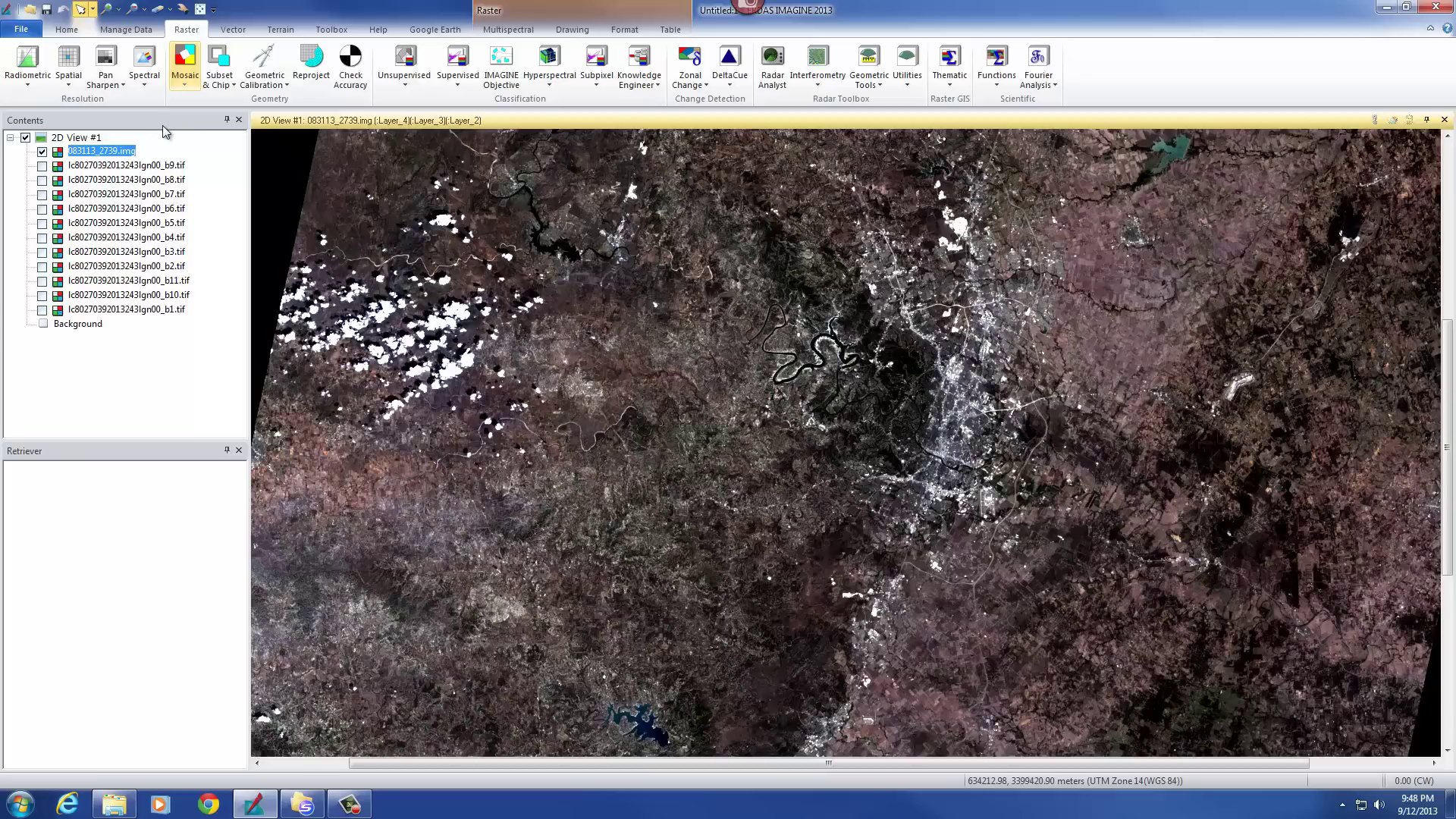
# - Set the sensor type of the stacked image 083113_2739.img to Custom
pyautogui.click(508, 29)
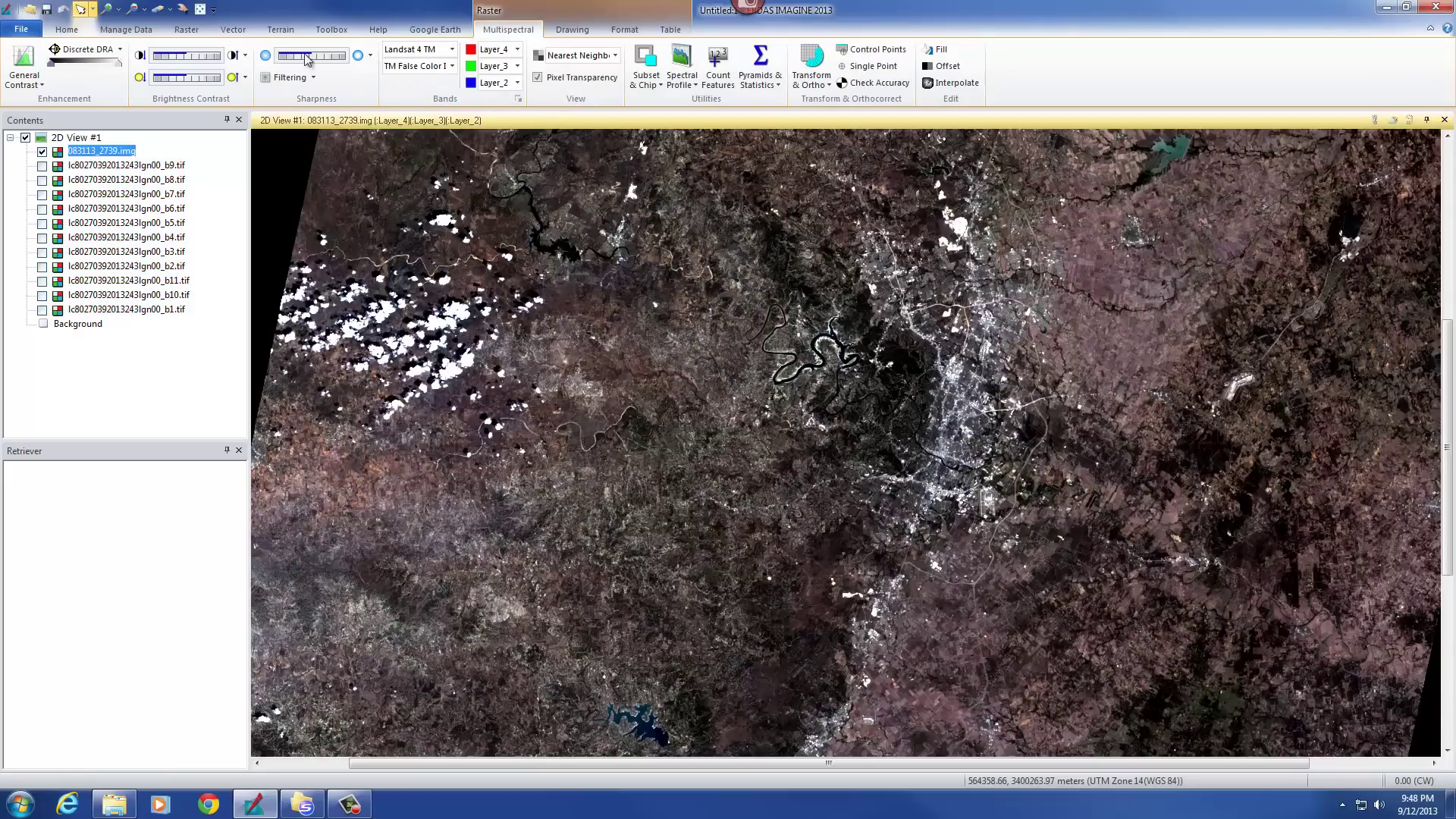
pyautogui.click(454, 50)
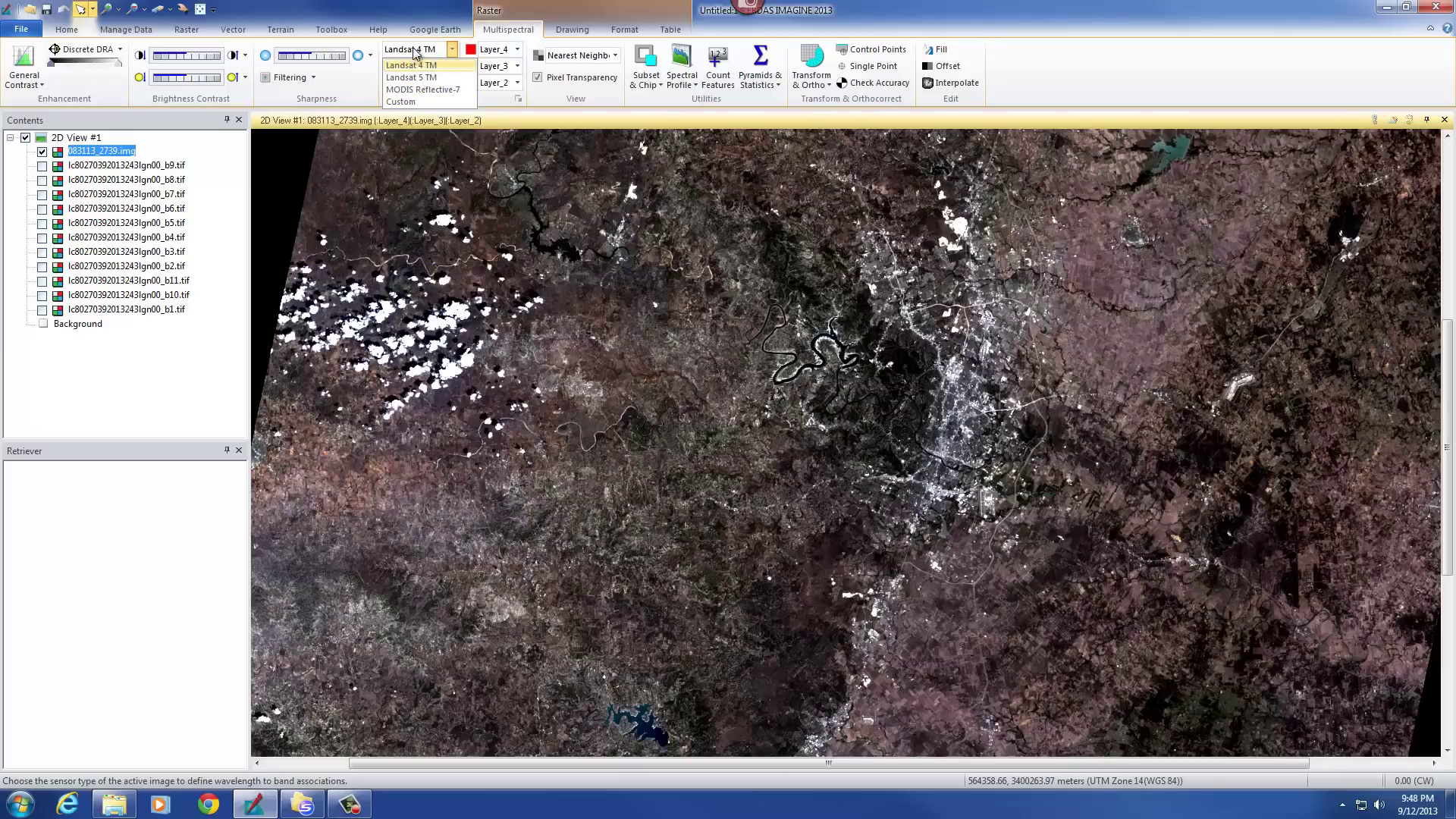
pyautogui.click(411, 103)
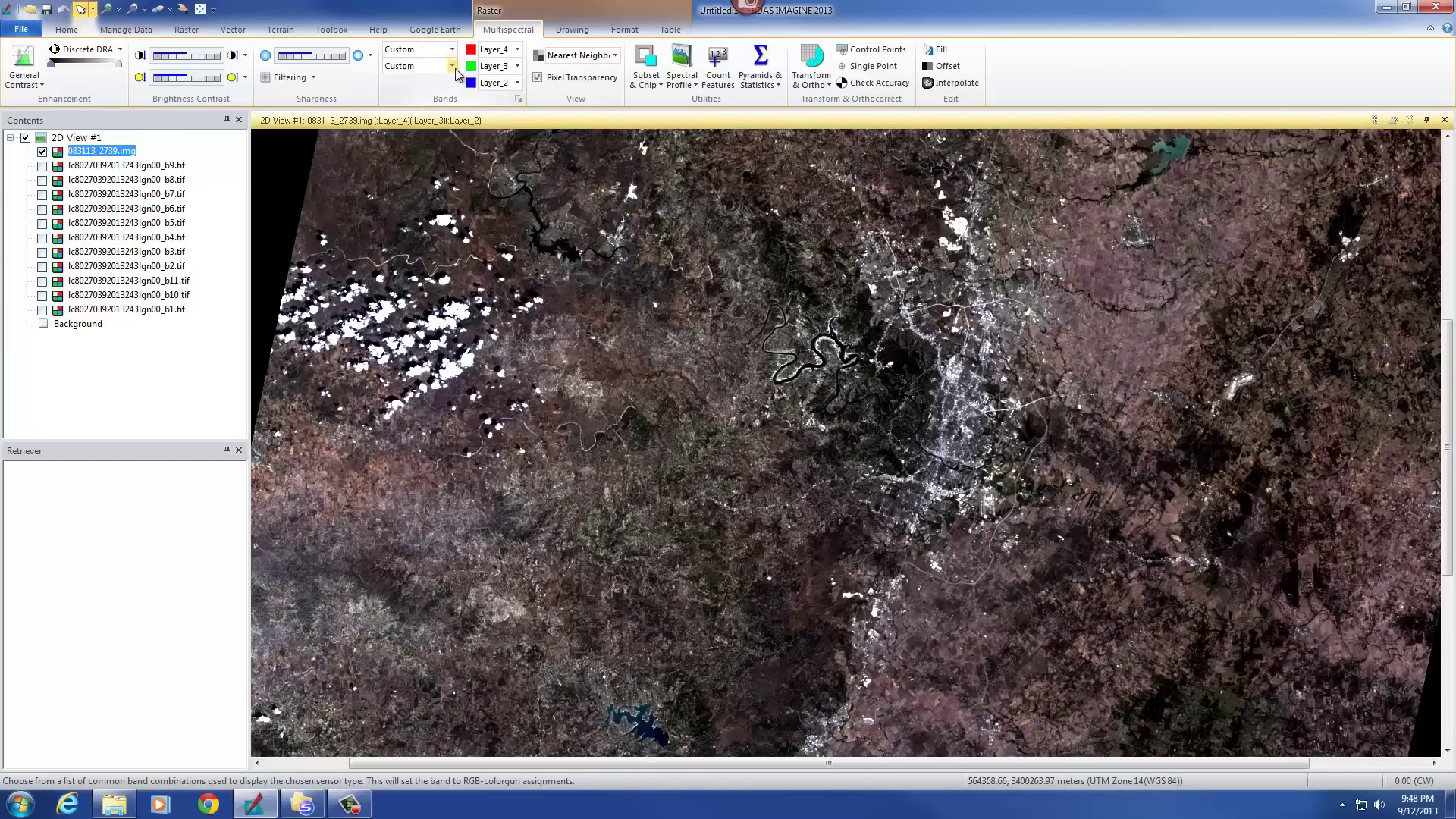
pyautogui.click(452, 67)
pyautogui.click(417, 32)
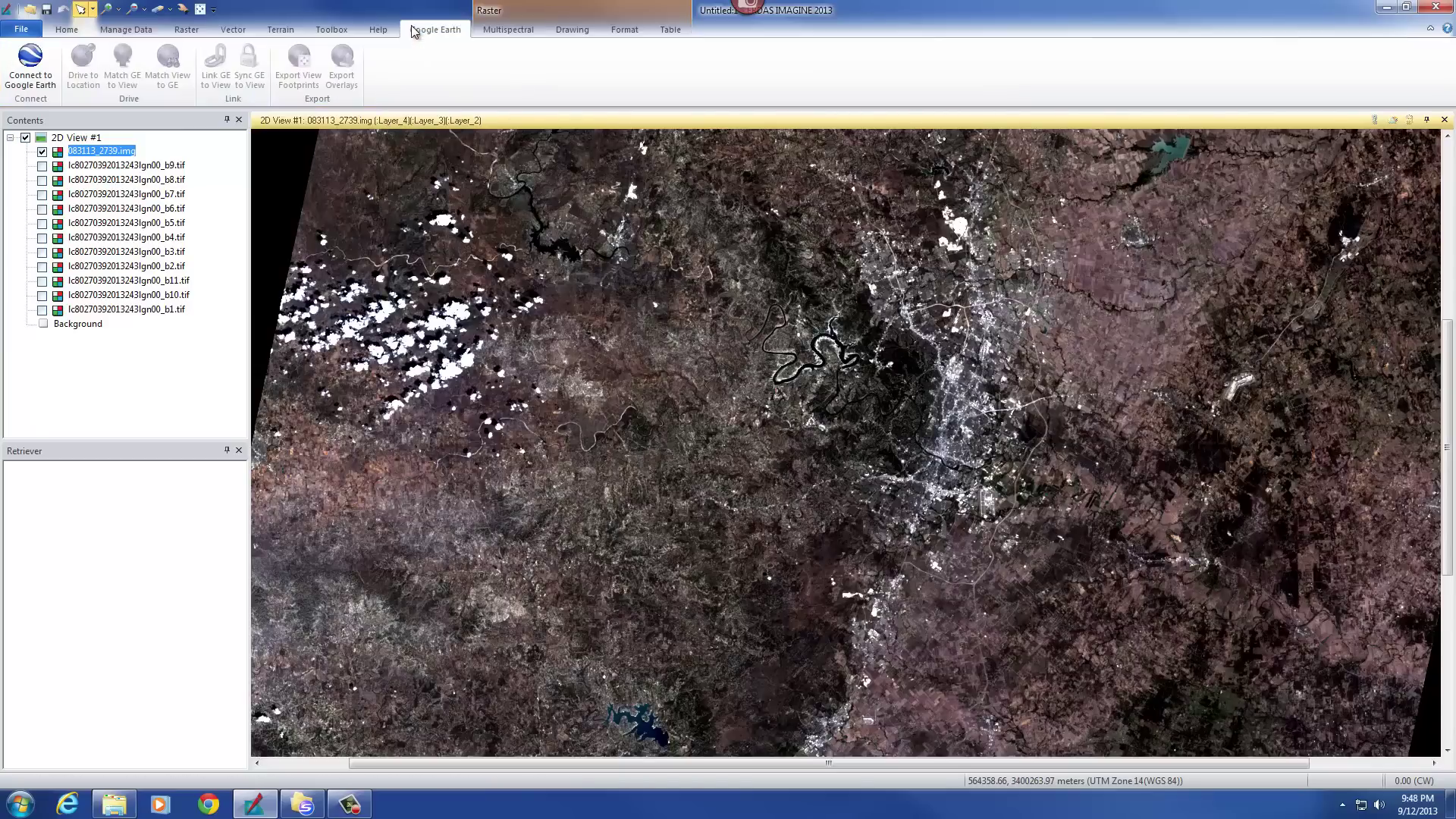
pyautogui.click(499, 30)
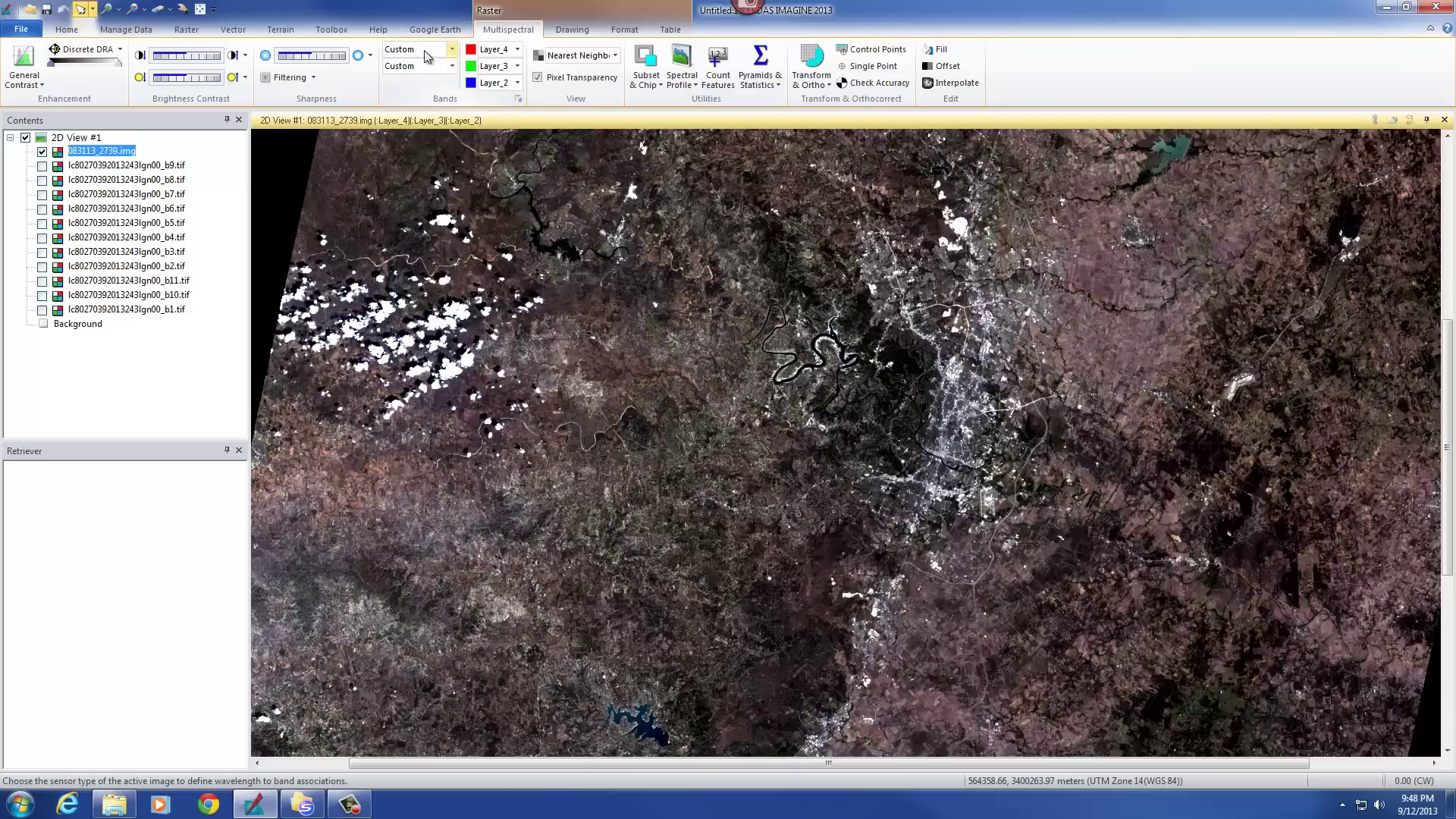
pyautogui.click(447, 58)
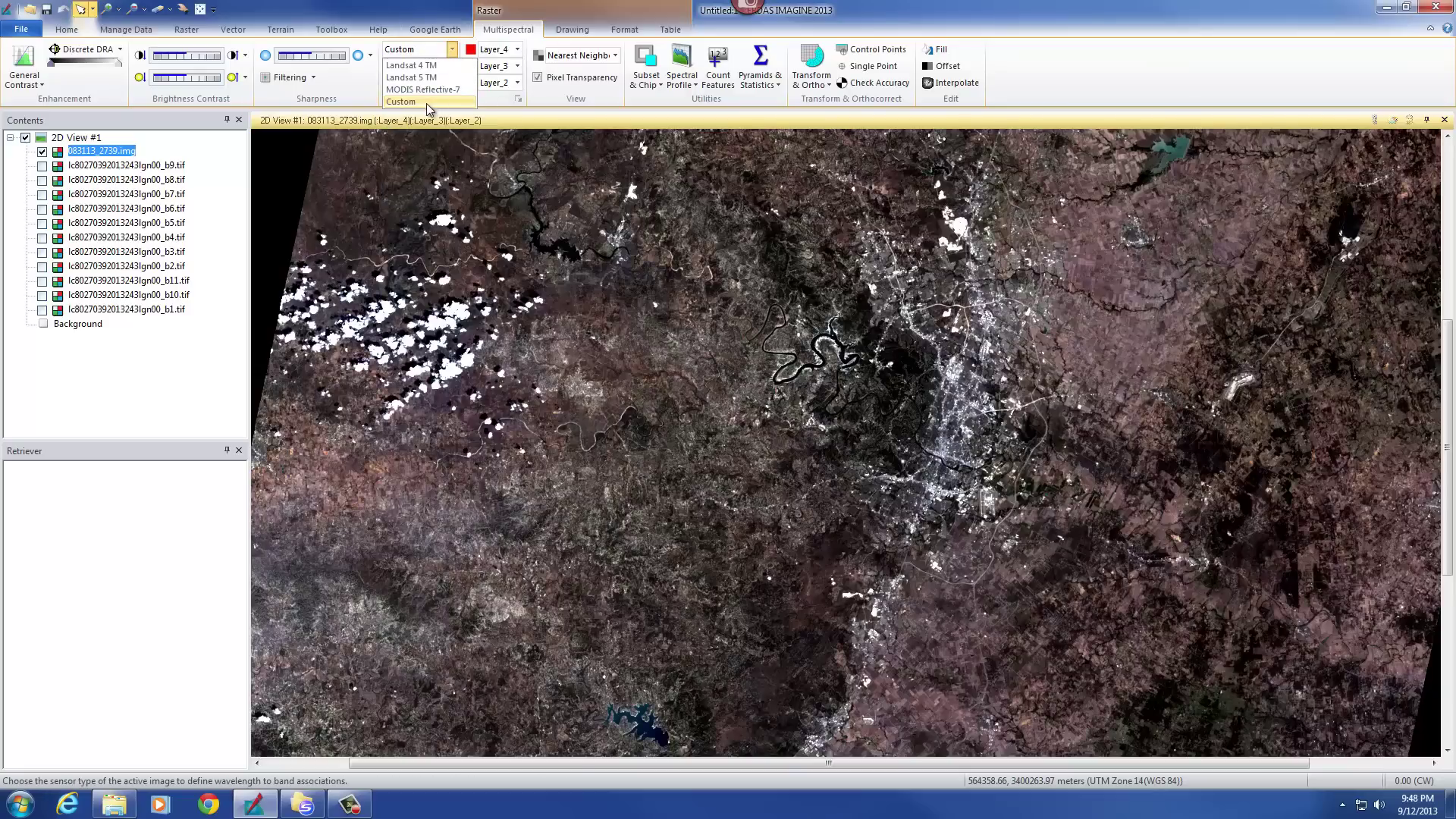
pyautogui.click(428, 107)
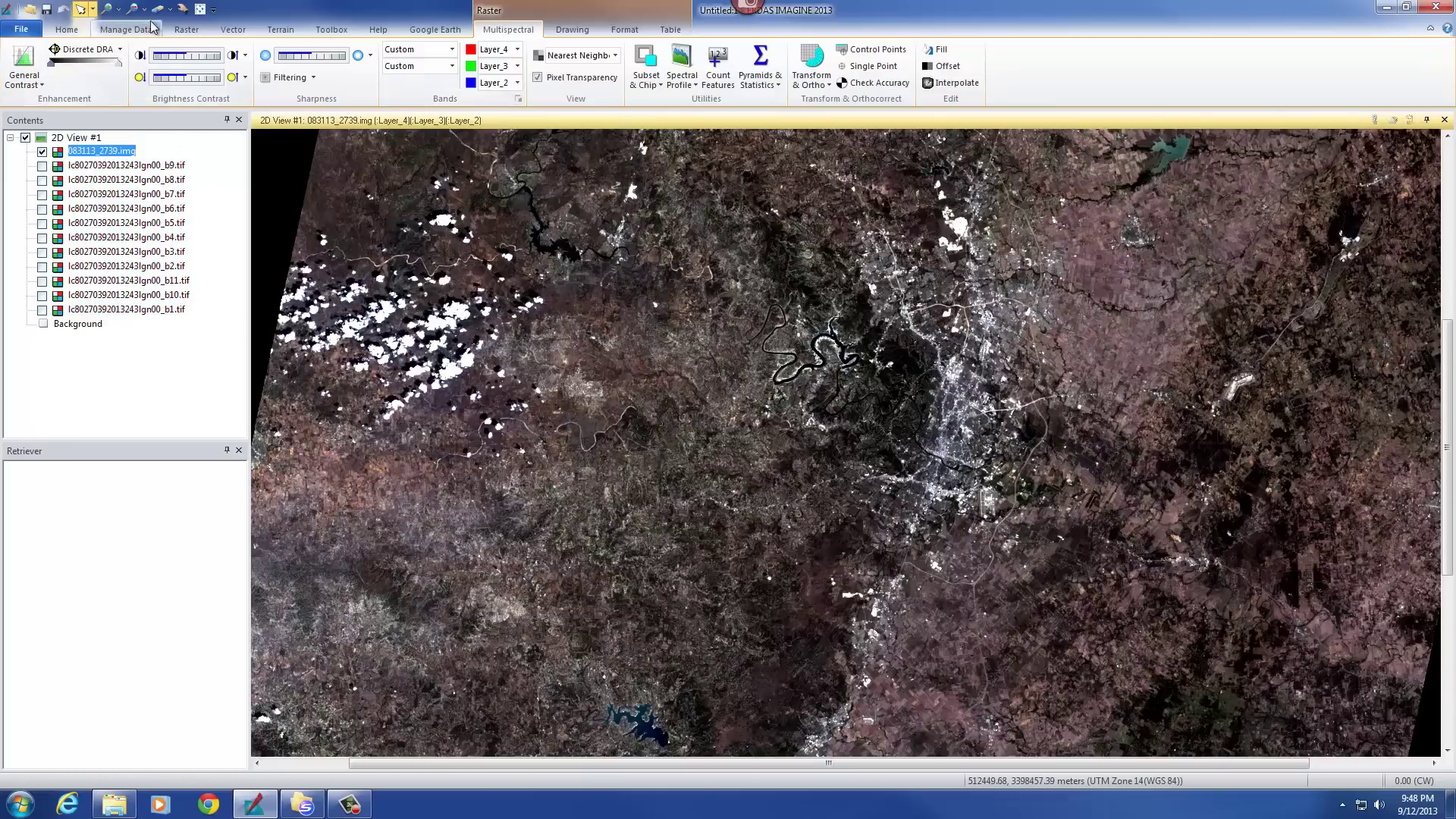
# - Assign Layer_3 to the red channel of the stacked image
pyautogui.click(183, 8)
pyautogui.moveTo(1068, 487); pyautogui.dragTo(711, 410)
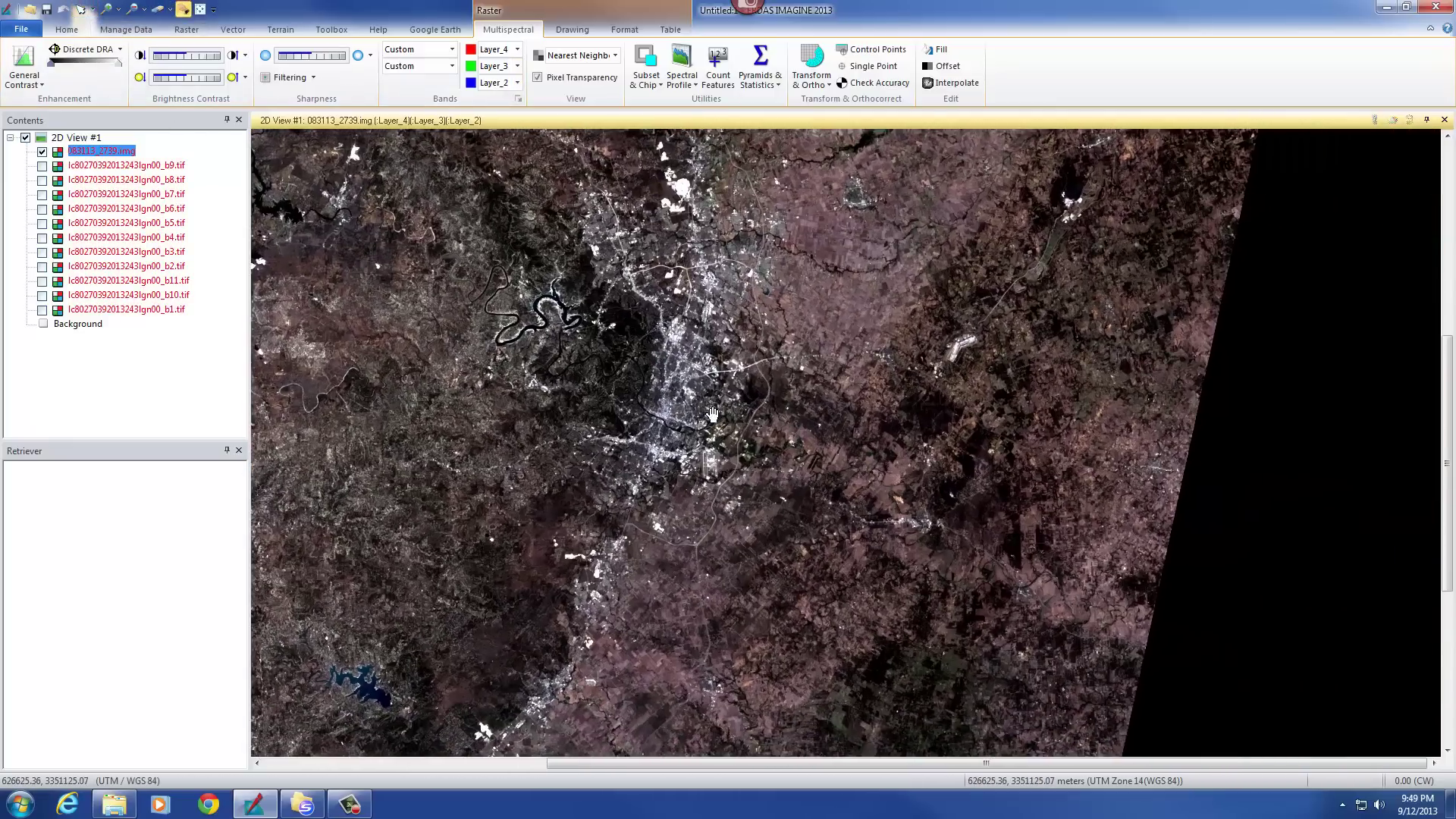
pyautogui.scroll(2, 713, 411)
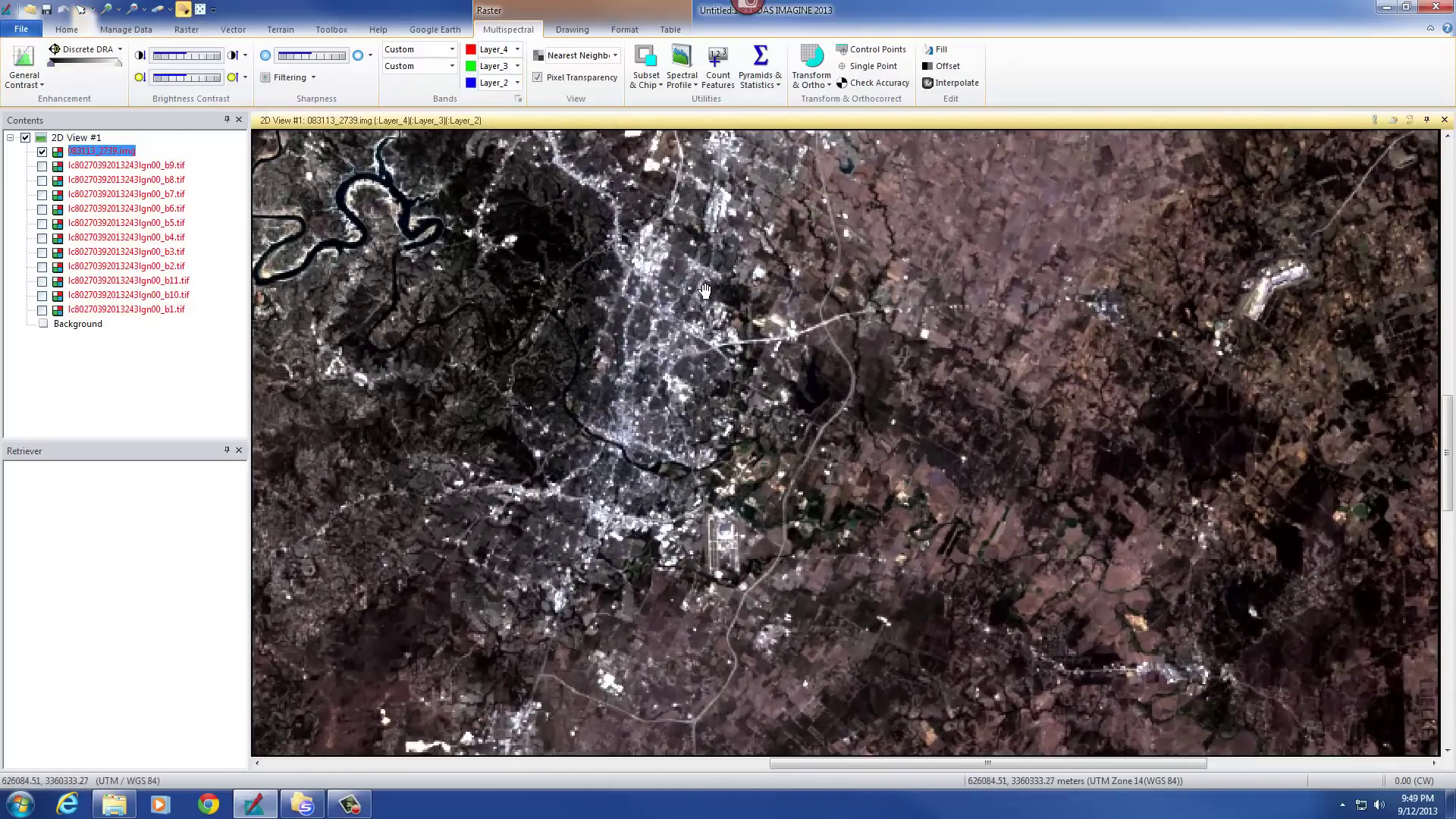
pyautogui.moveTo(651, 231); pyautogui.dragTo(719, 365)
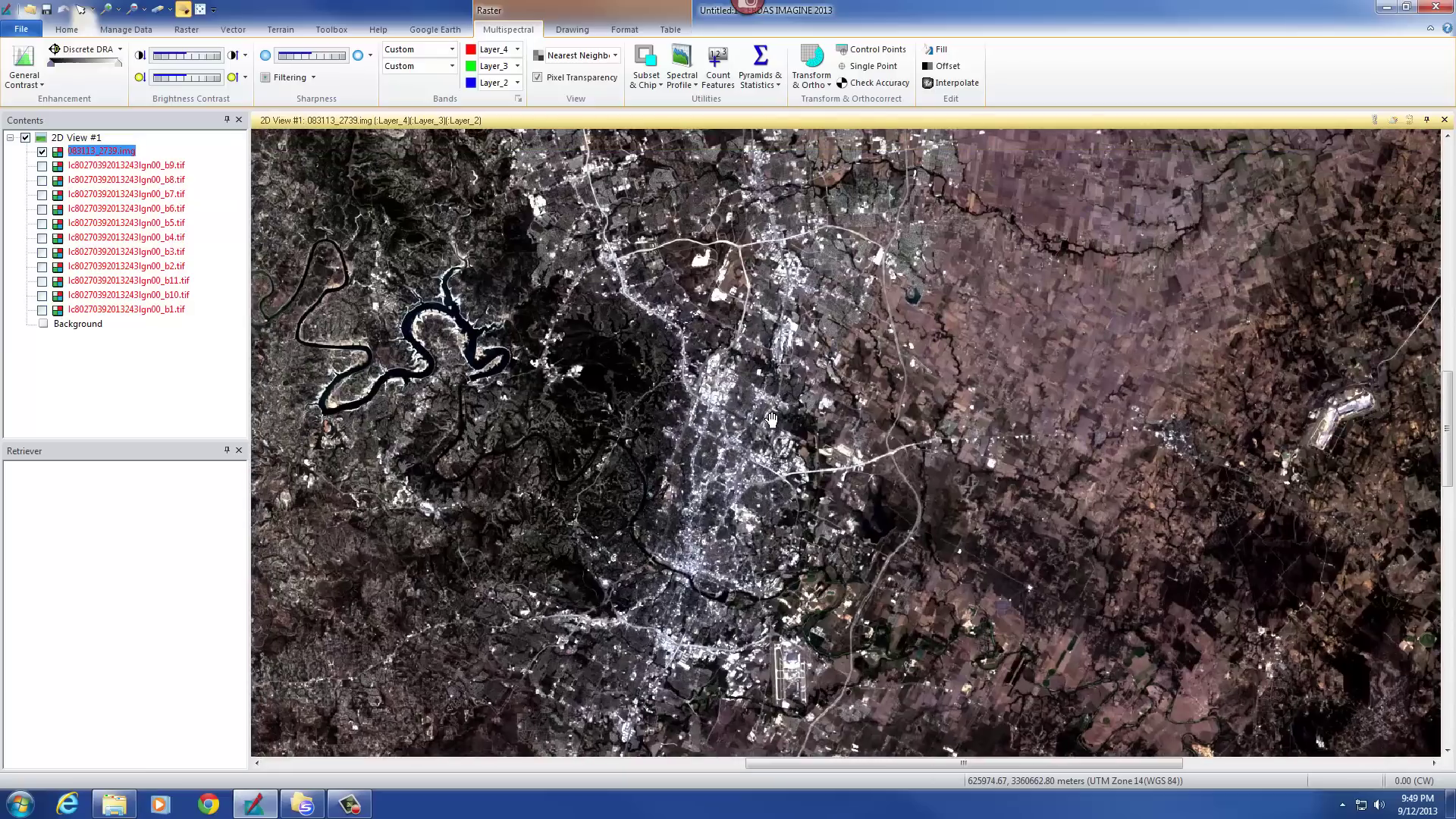
pyautogui.click(511, 51)
pyautogui.click(485, 90)
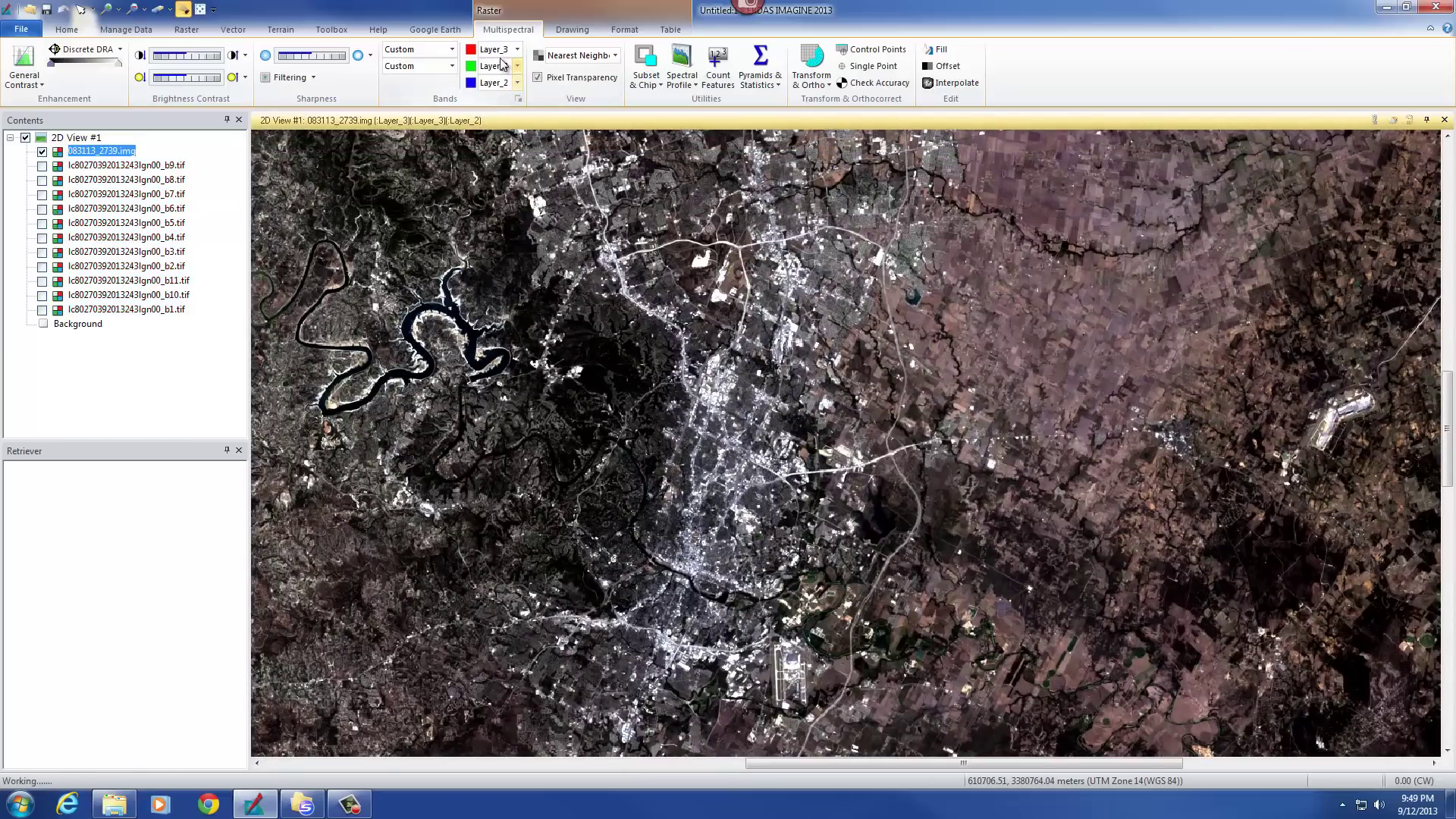
# - Assign Layer_2 to the green channel and Layer_1 to the blue channel of the stacked image
pyautogui.click(502, 68)
pyautogui.click(490, 94)
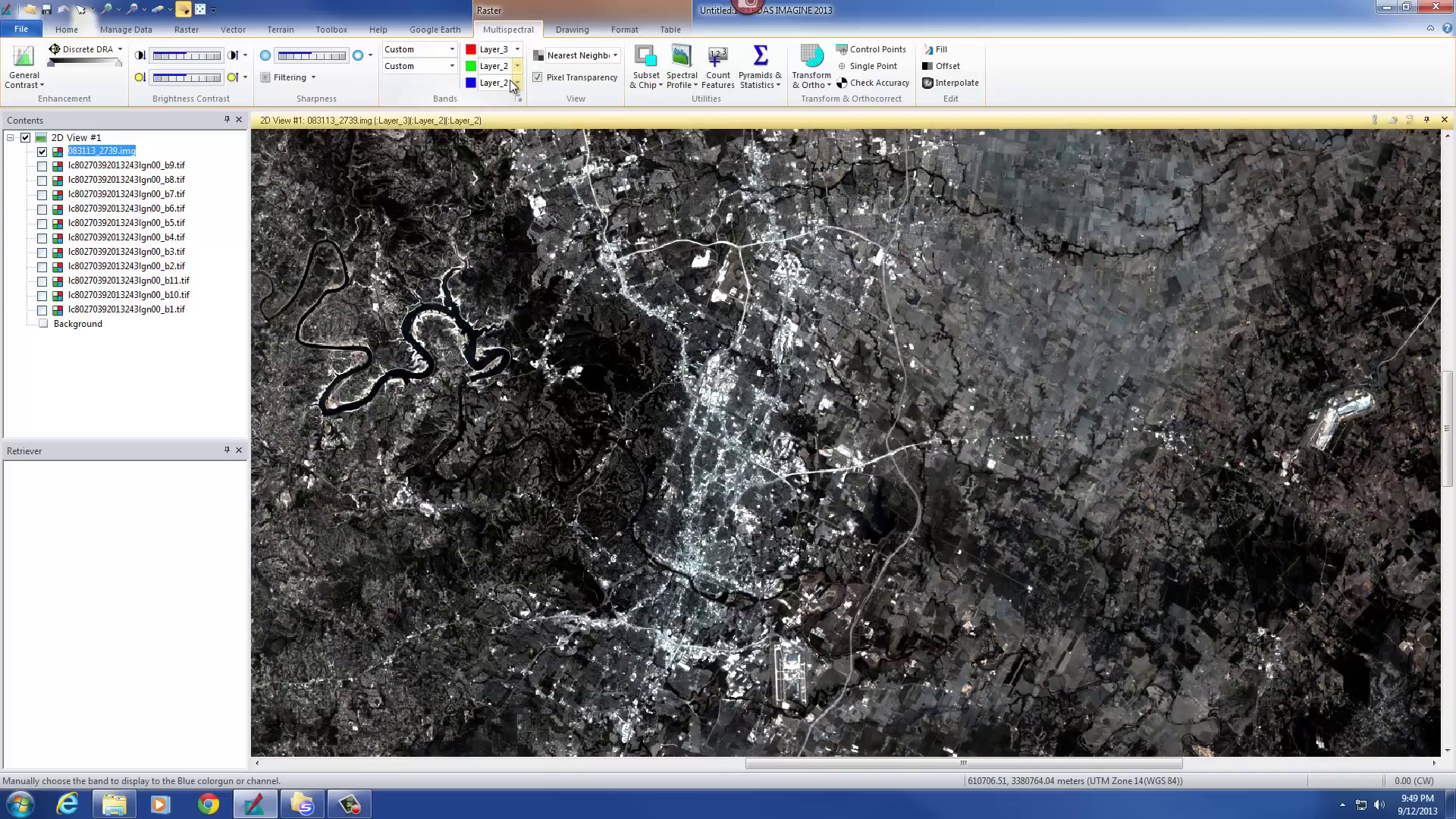
pyautogui.click(513, 82)
pyautogui.click(503, 97)
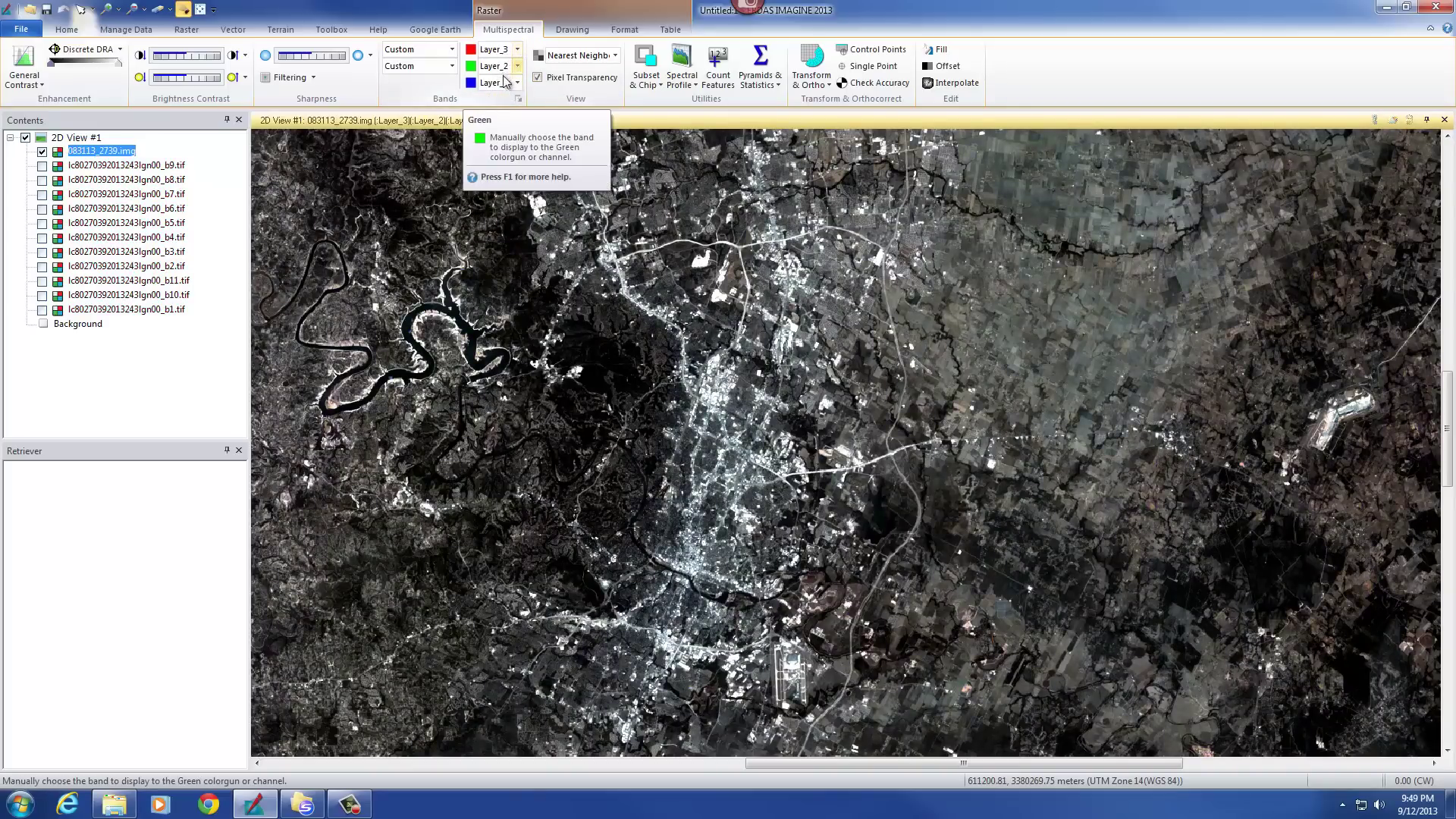
pyautogui.moveTo(735, 263); pyautogui.dragTo(634, 569)
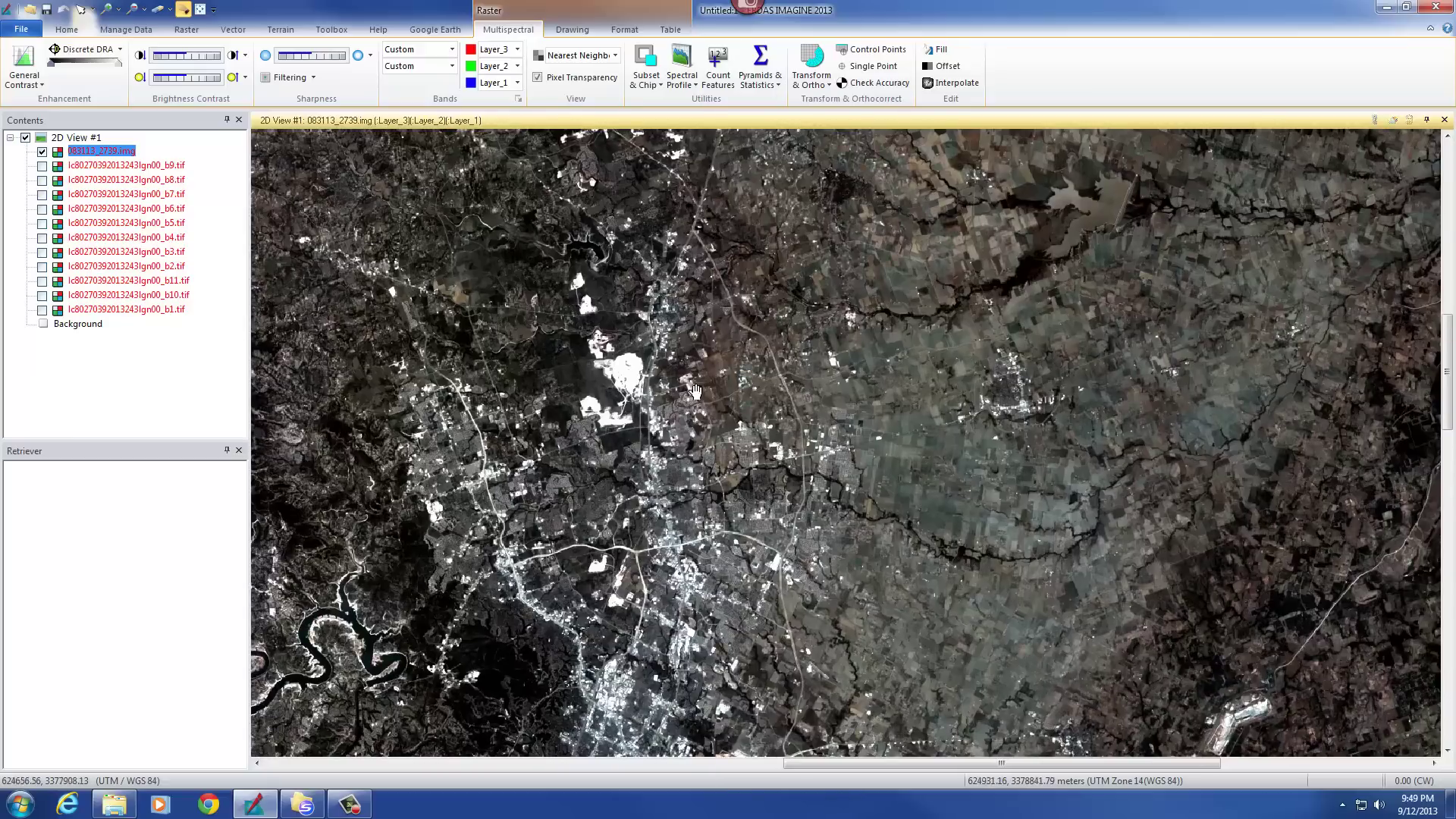
pyautogui.moveTo(892, 278)
pyautogui.mouseDown()
pyautogui.moveTo(711, 352)
pyautogui.moveTo(816, 288)
pyautogui.moveTo(662, 303)
pyautogui.moveTo(716, 306)
pyautogui.mouseUp()
pyautogui.moveTo(448, 365); pyautogui.dragTo(720, 288)
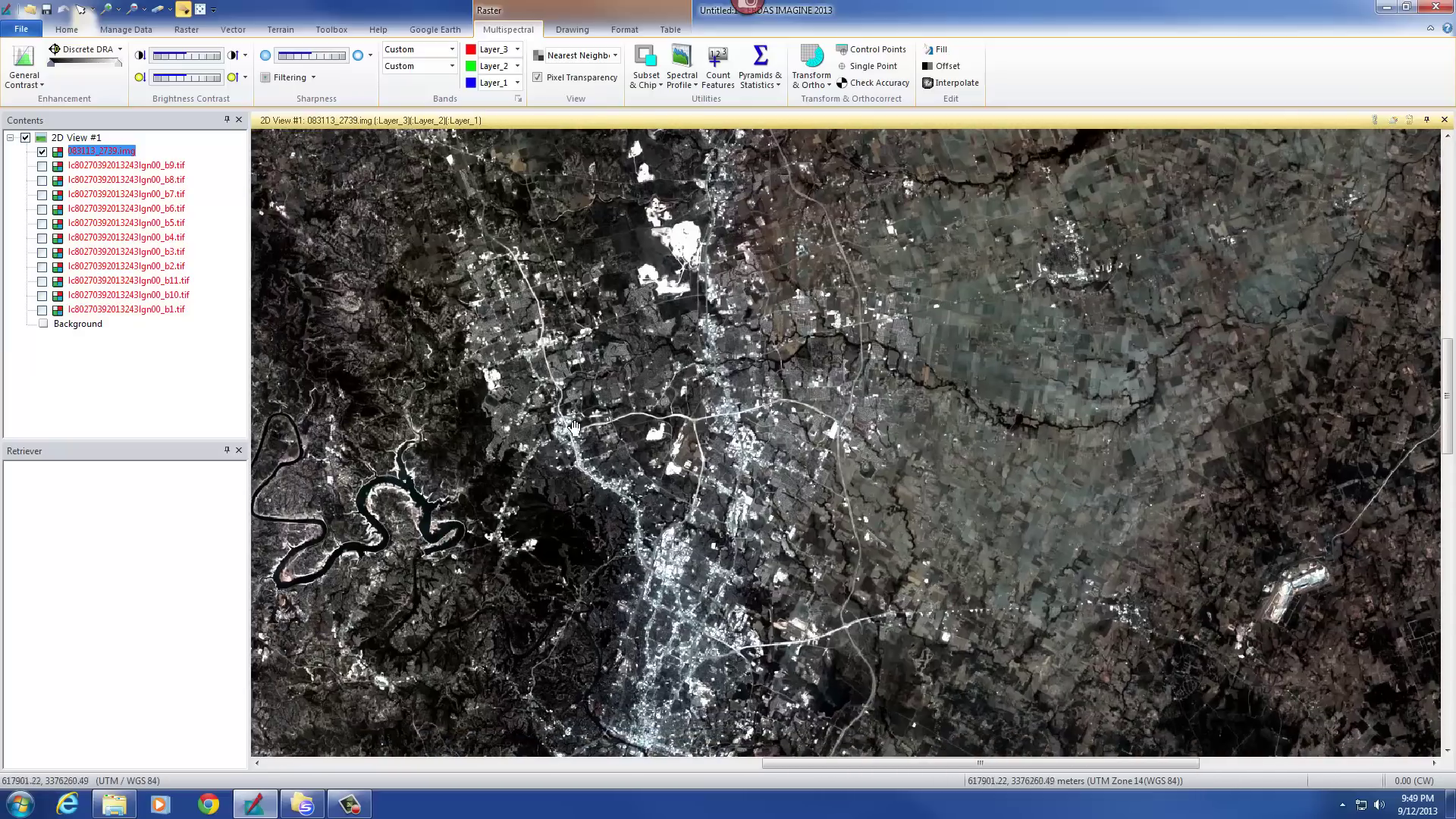
pyautogui.moveTo(576, 428); pyautogui.dragTo(643, 401)
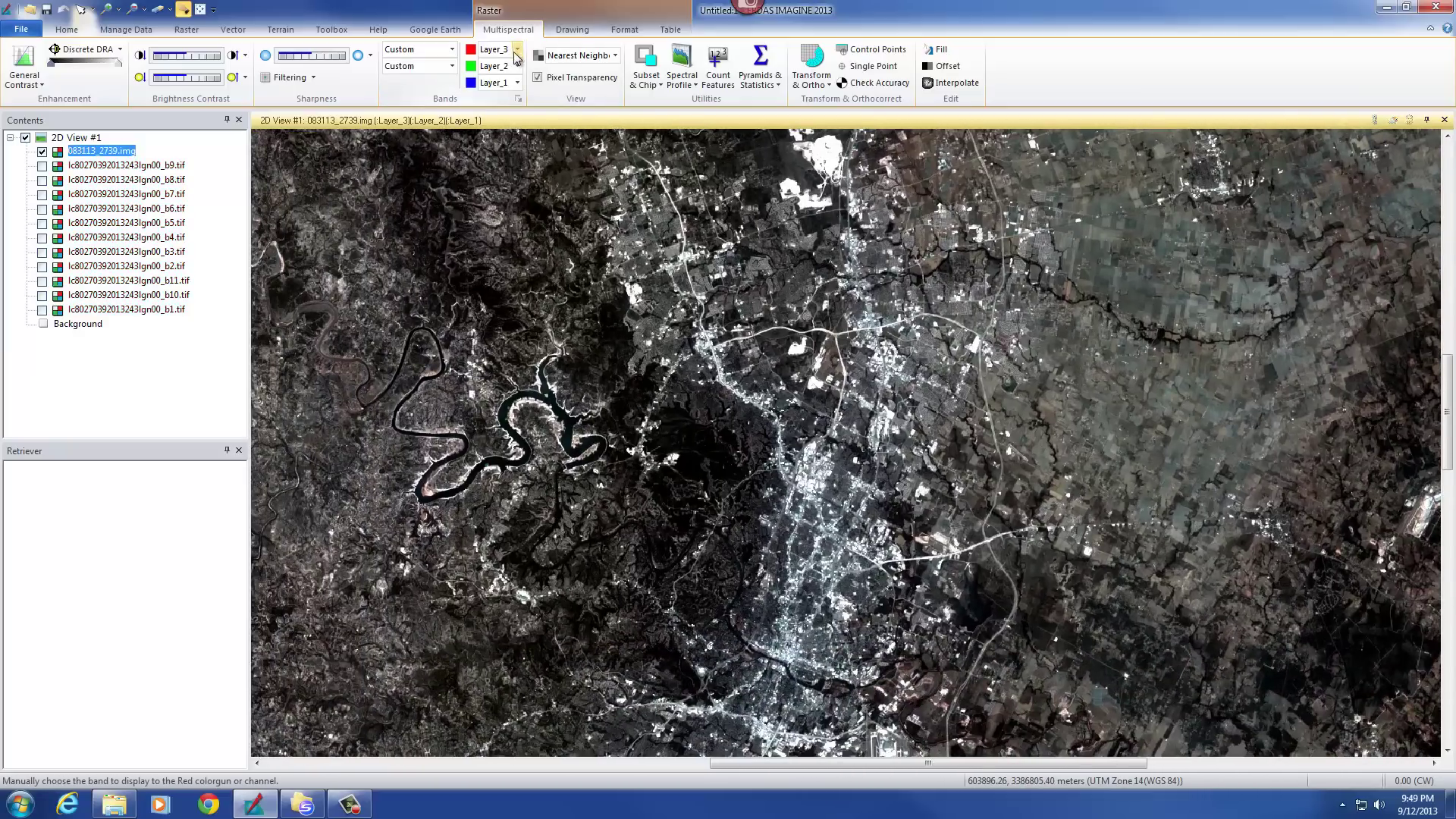
# - Change the band combination of the stacked image to Layer_5 for red, Layer_4 for green and Layer_3 for blue
pyautogui.click(517, 50)
pyautogui.click(499, 101)
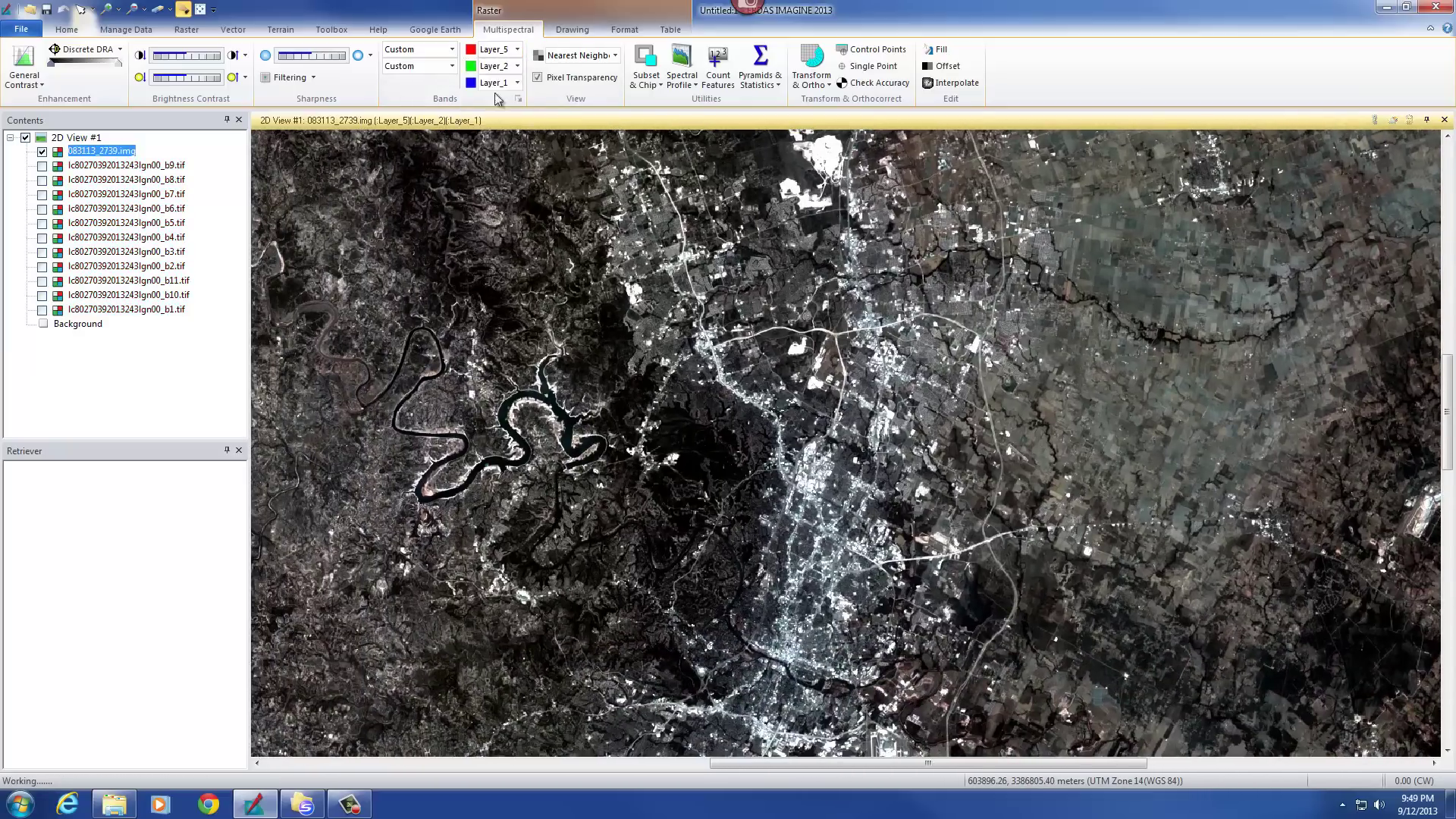
pyautogui.click(518, 66)
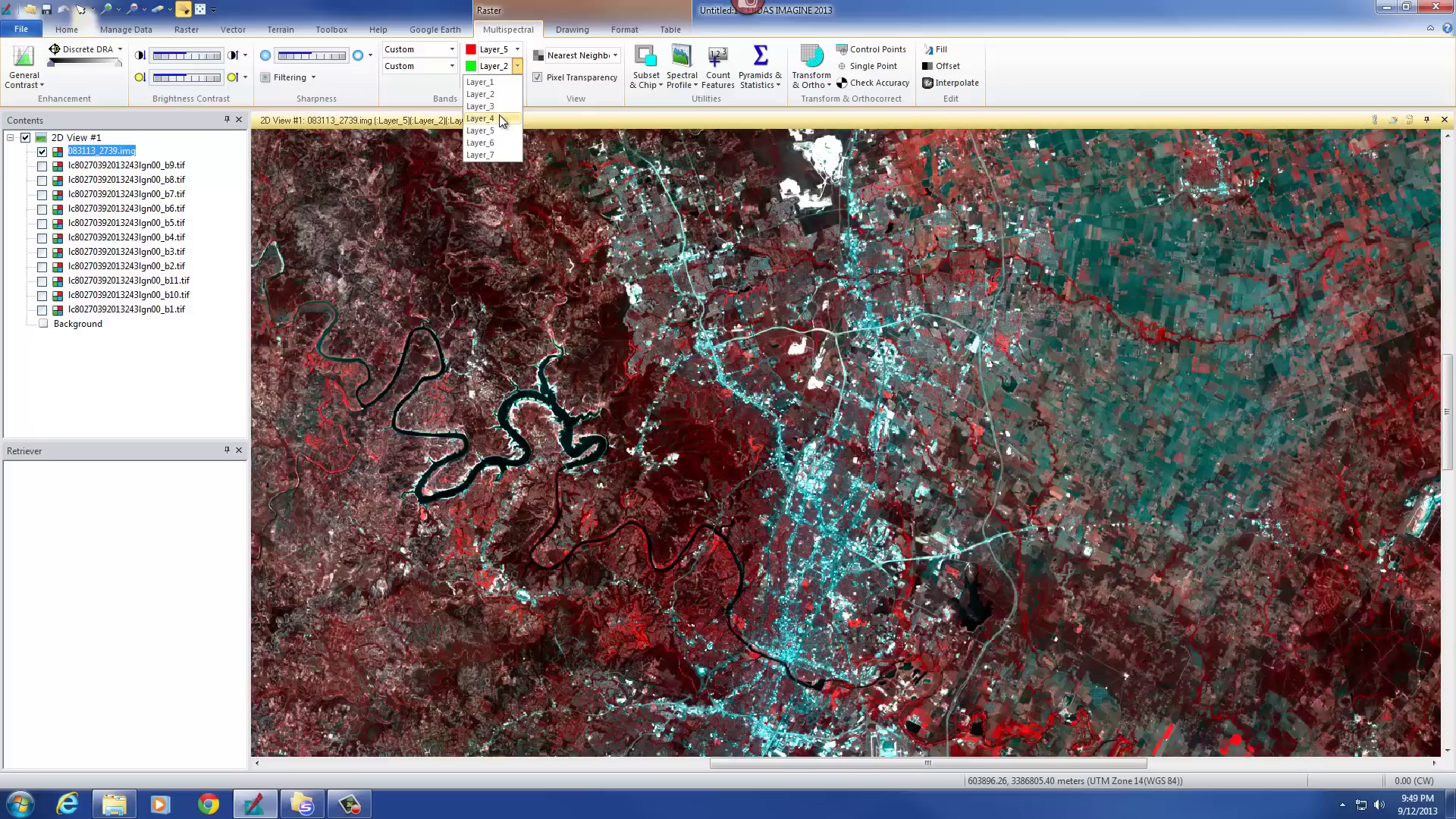
pyautogui.click(500, 119)
pyautogui.click(517, 83)
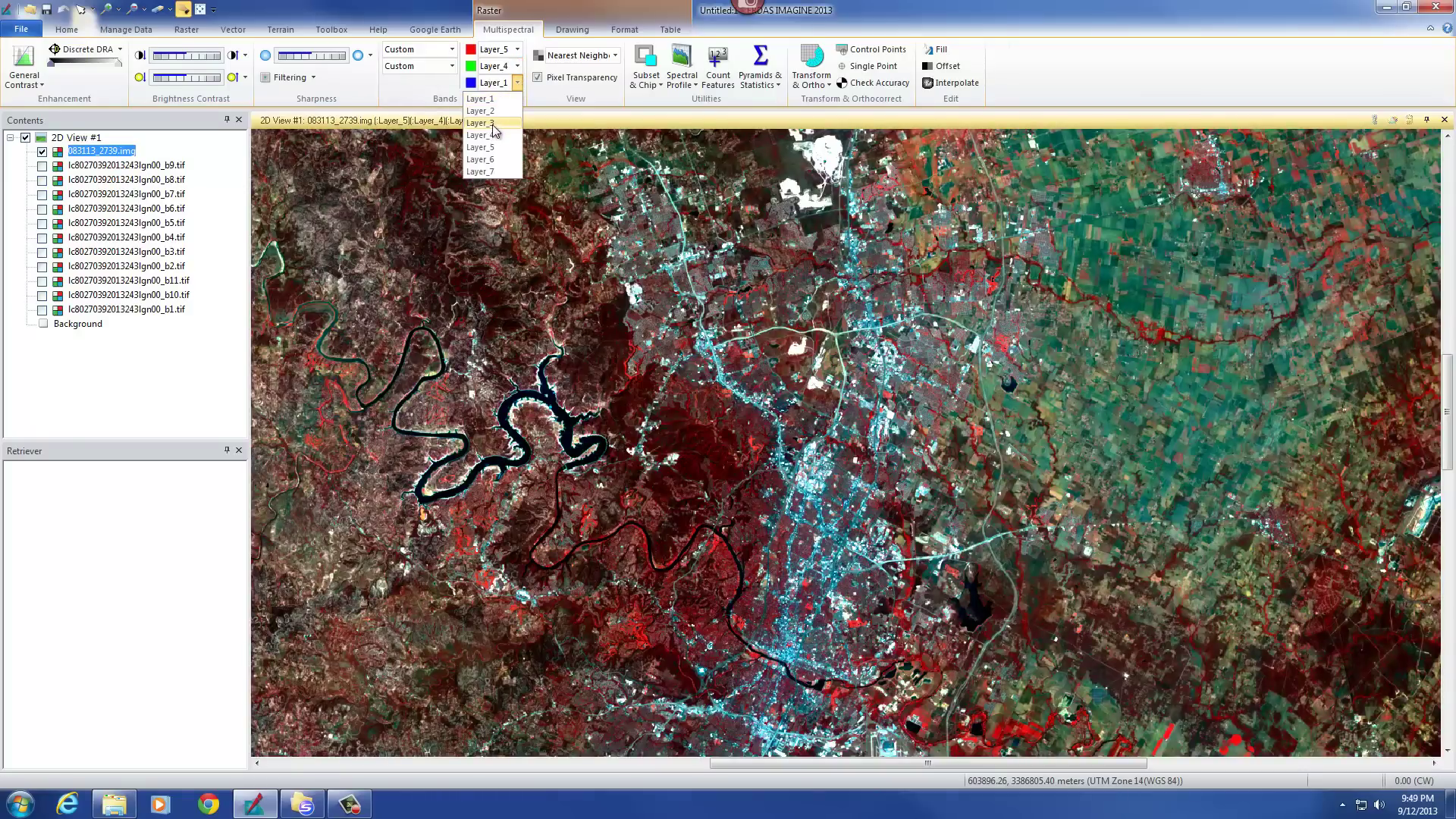
pyautogui.click(493, 124)
# - Examine the city, rivers, lakes and surrounding farmland across the scene in the 5, 4, 3 band combination
pyautogui.moveTo(969, 407); pyautogui.dragTo(735, 307)
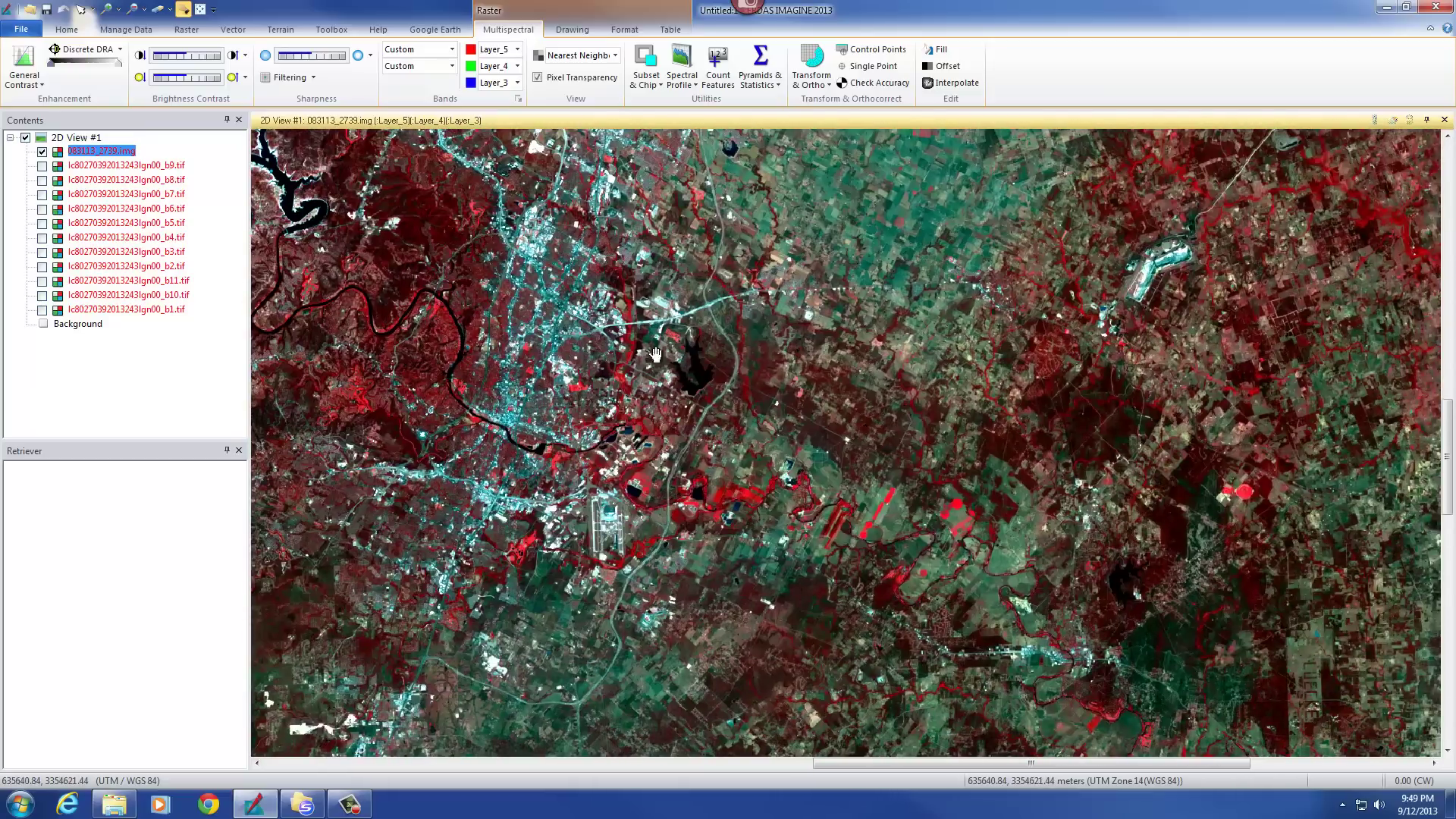
pyautogui.moveTo(601, 355); pyautogui.dragTo(877, 361)
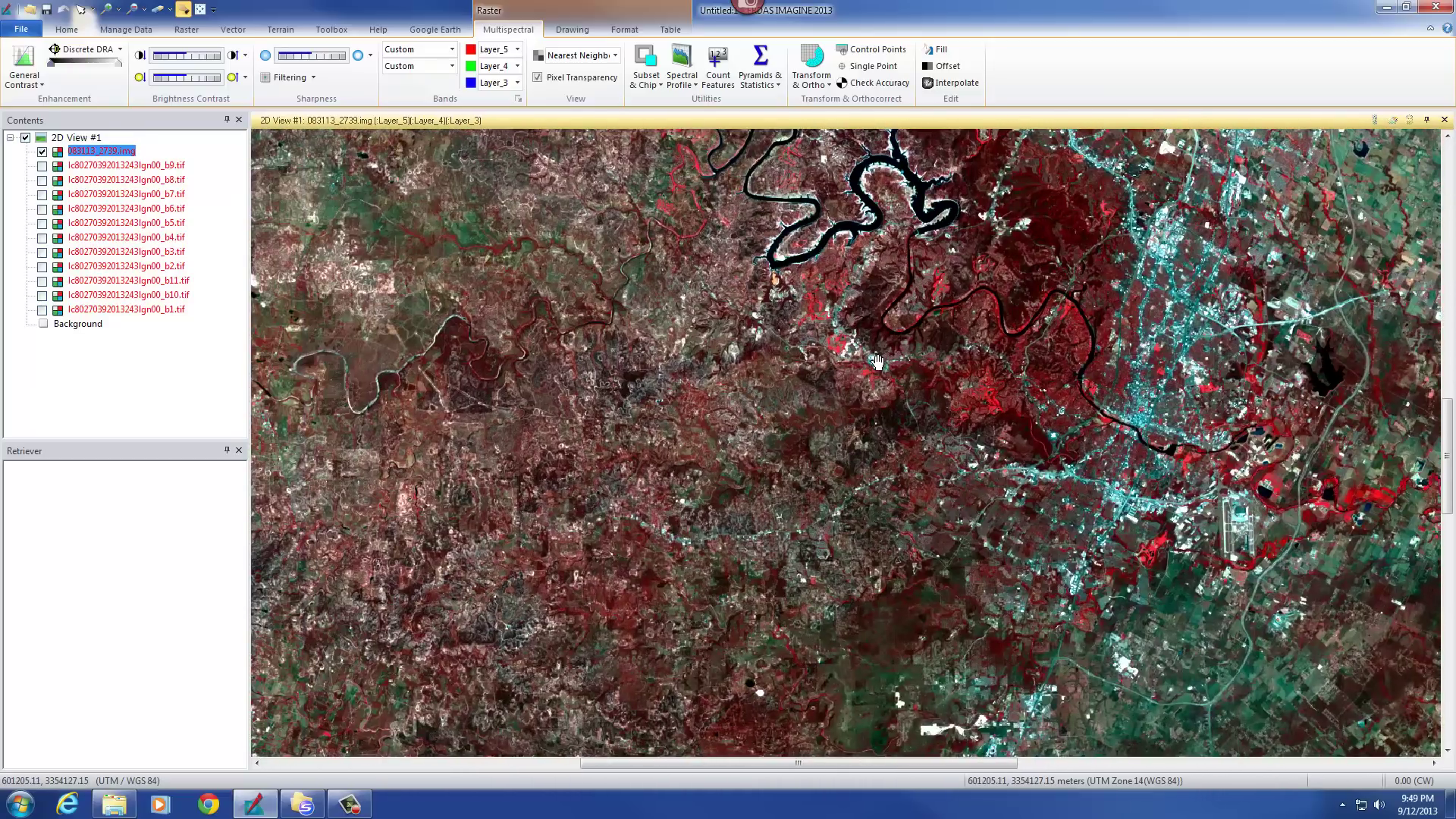
pyautogui.scroll(-2, 877, 361)
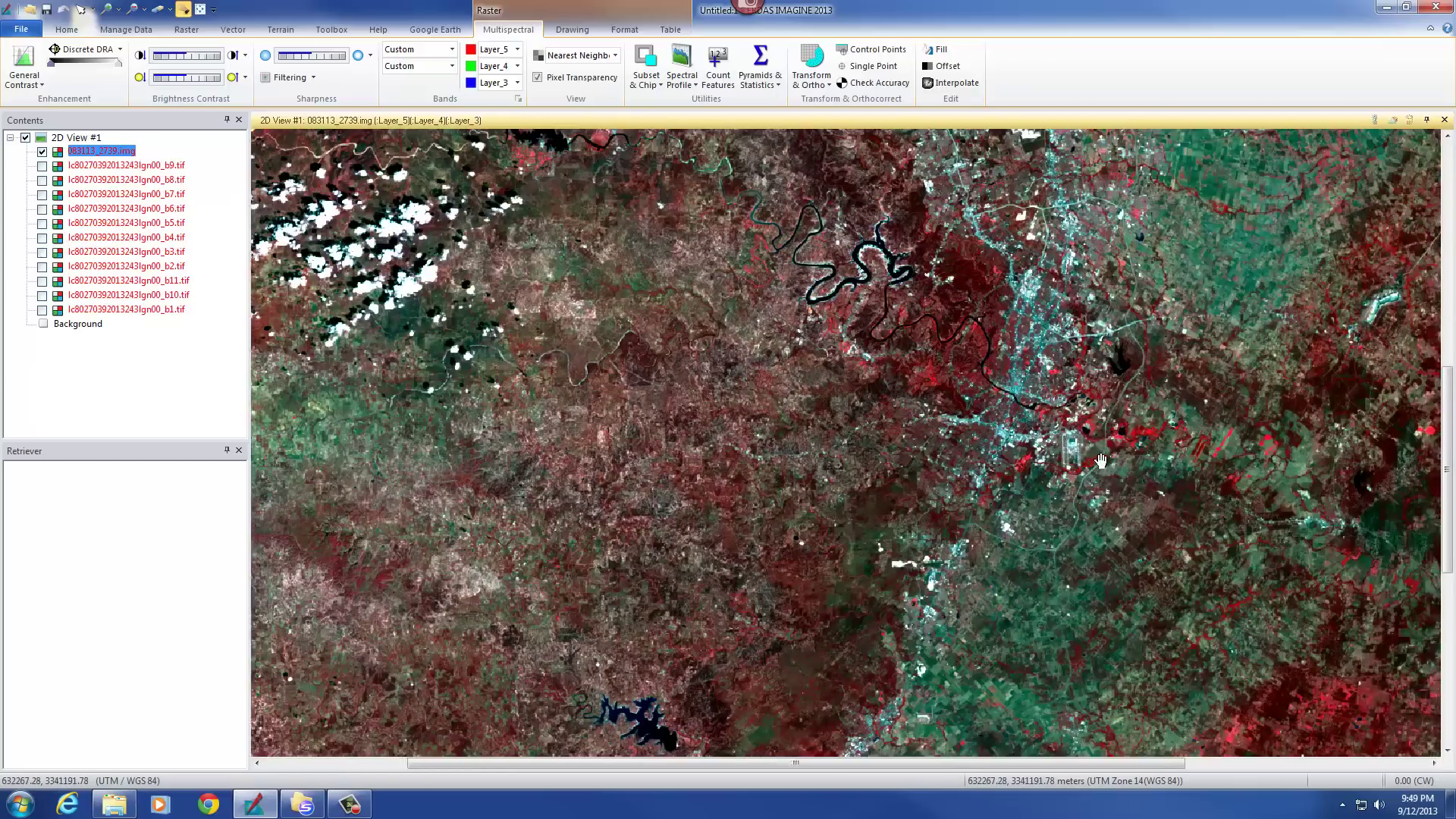
pyautogui.moveTo(1100, 442); pyautogui.dragTo(770, 414)
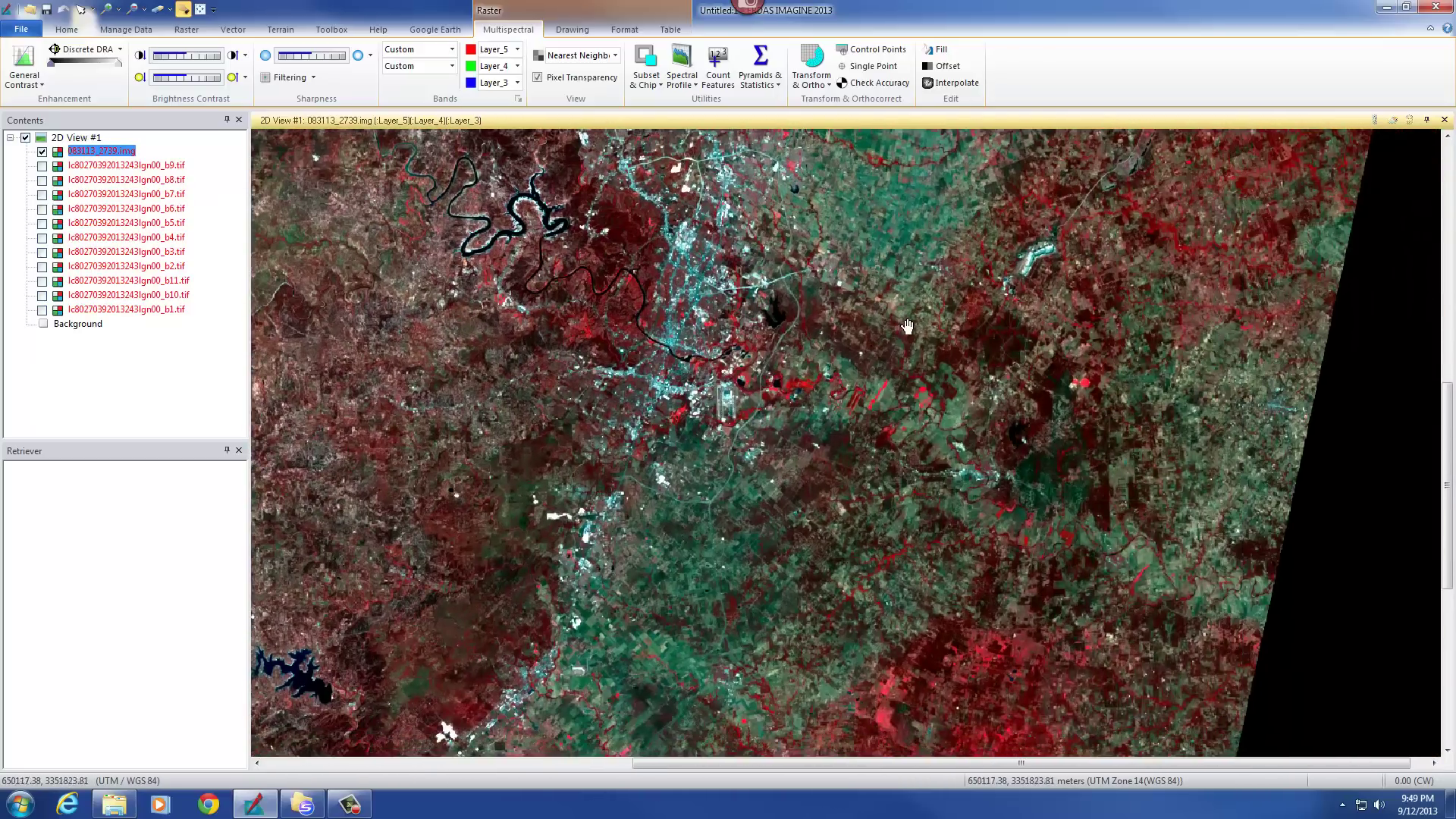
pyautogui.moveTo(908, 326); pyautogui.dragTo(783, 328)
pyautogui.moveTo(827, 151); pyautogui.dragTo(789, 217)
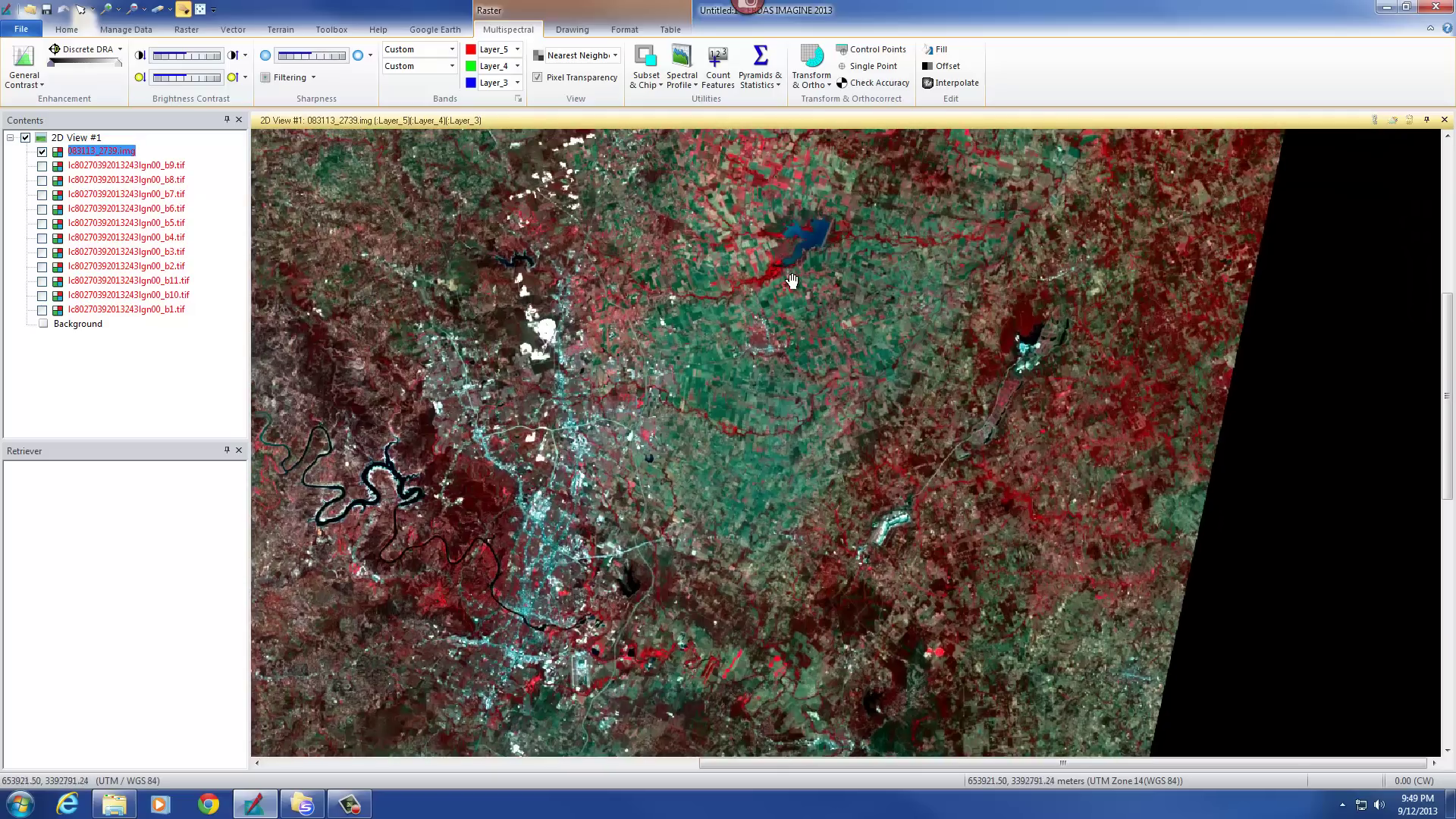